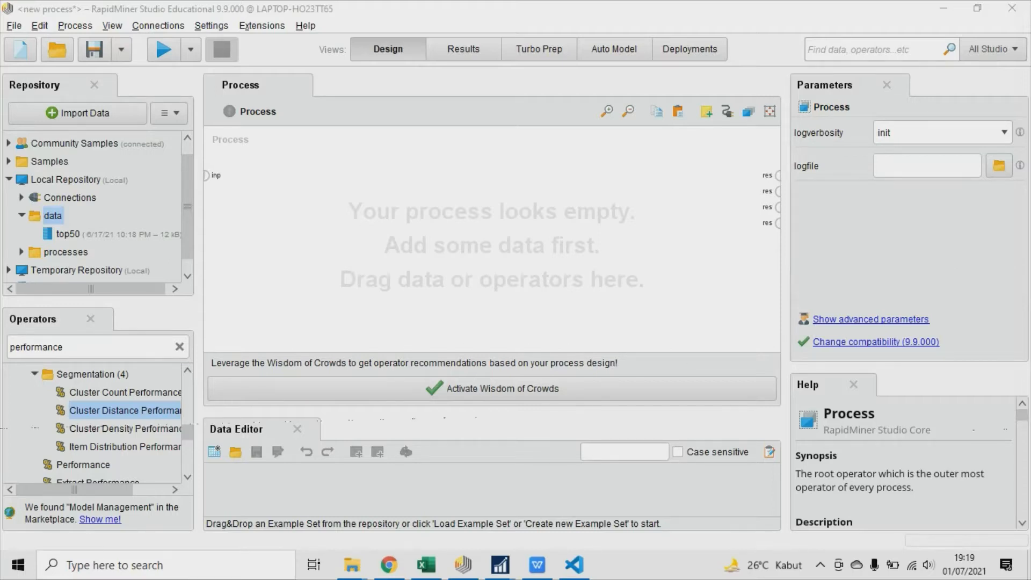
Examine the English Premier League (2020-21) dataset page on Kaggle and the column headers of the EPL_20_21 workbook in Excel.
key(alt+Tab)
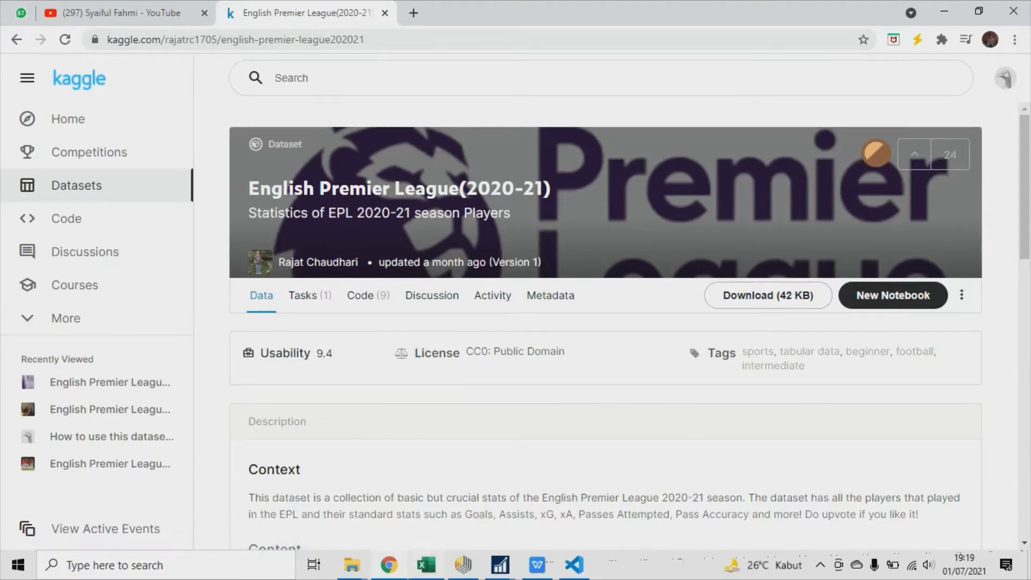
key(alt+Tab)
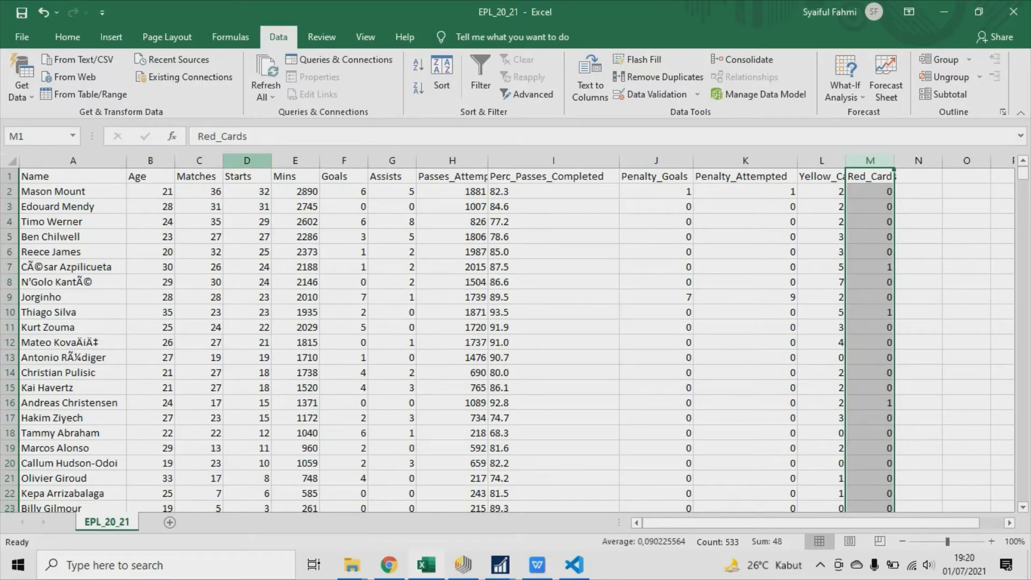
click(295, 176)
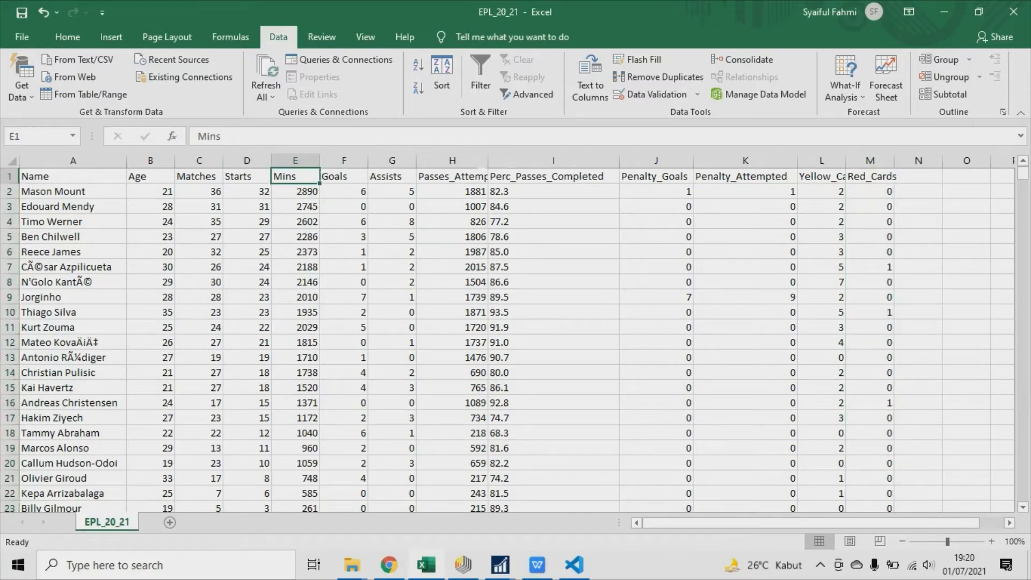
key(Right)
key(Right)
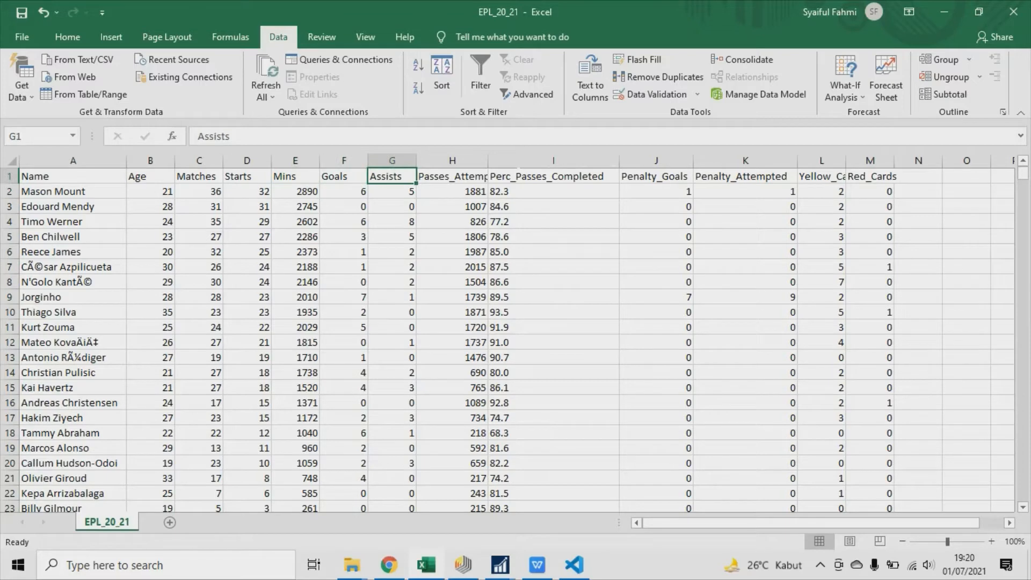
key(Right)
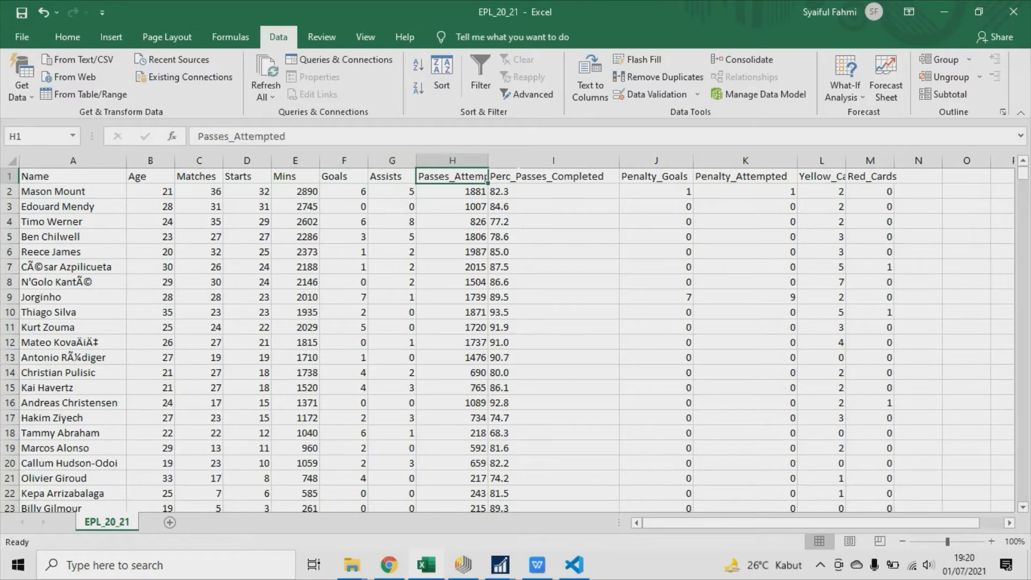
key(Right)
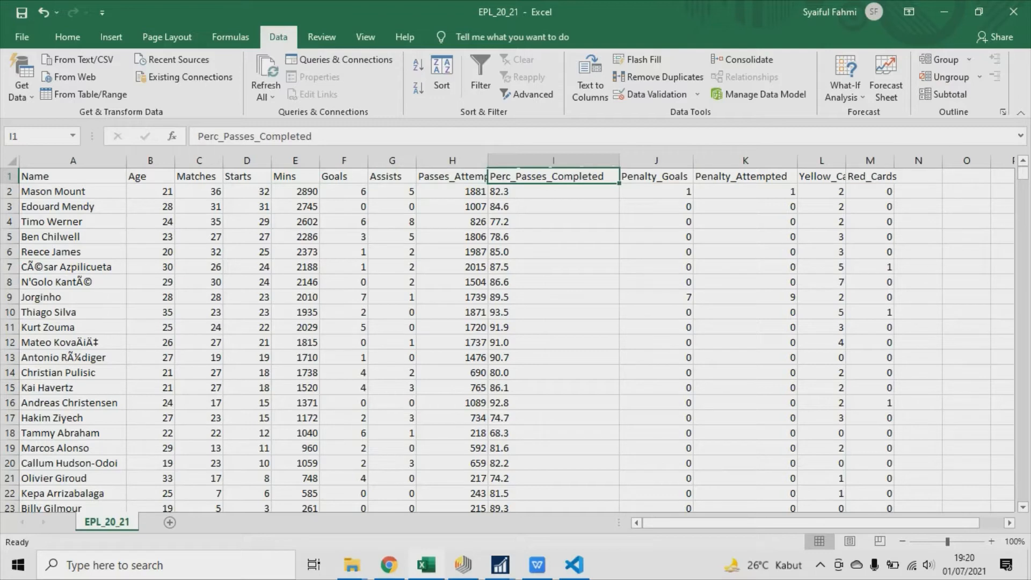
key(Right)
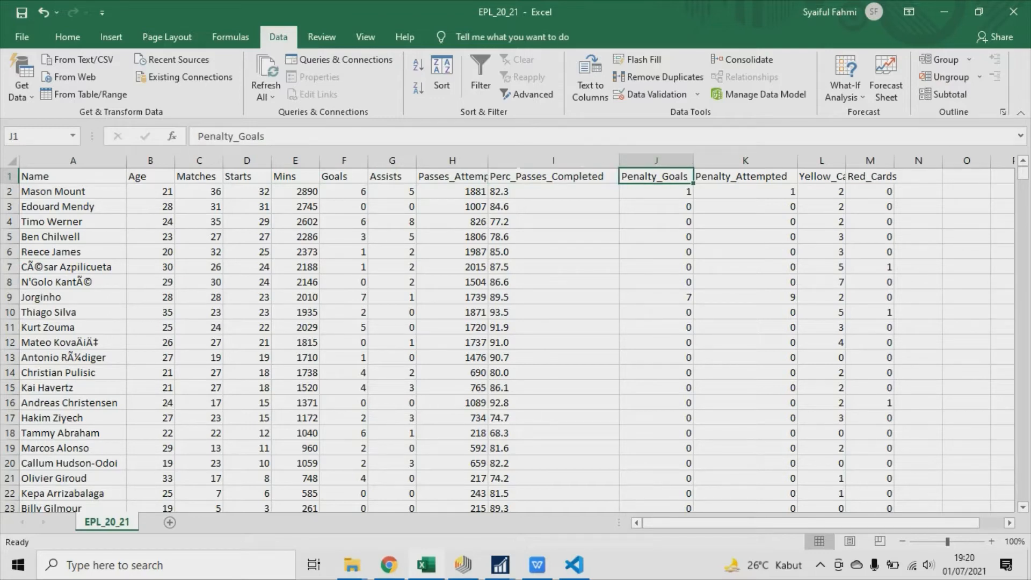
key(Right)
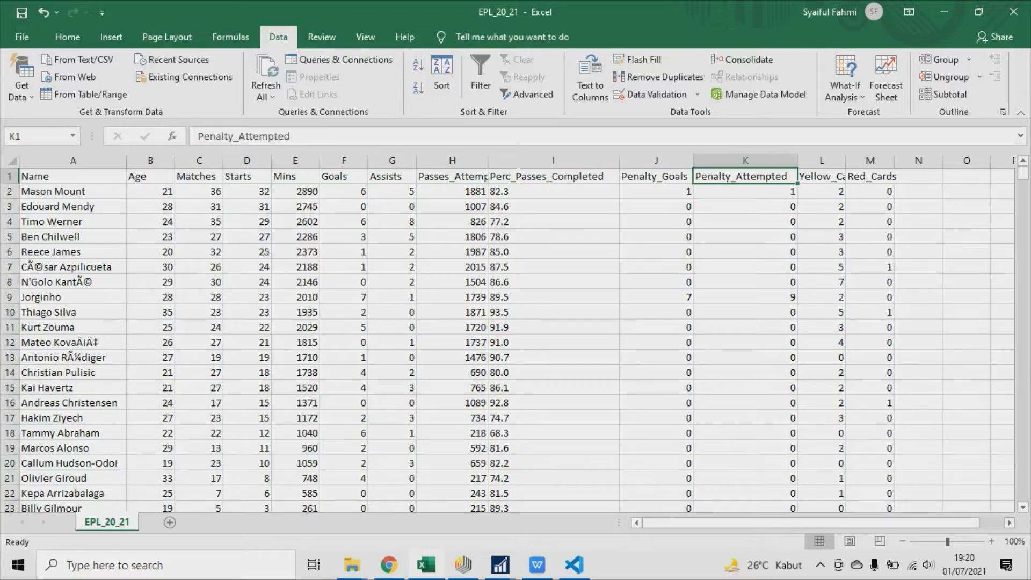
key(Right)
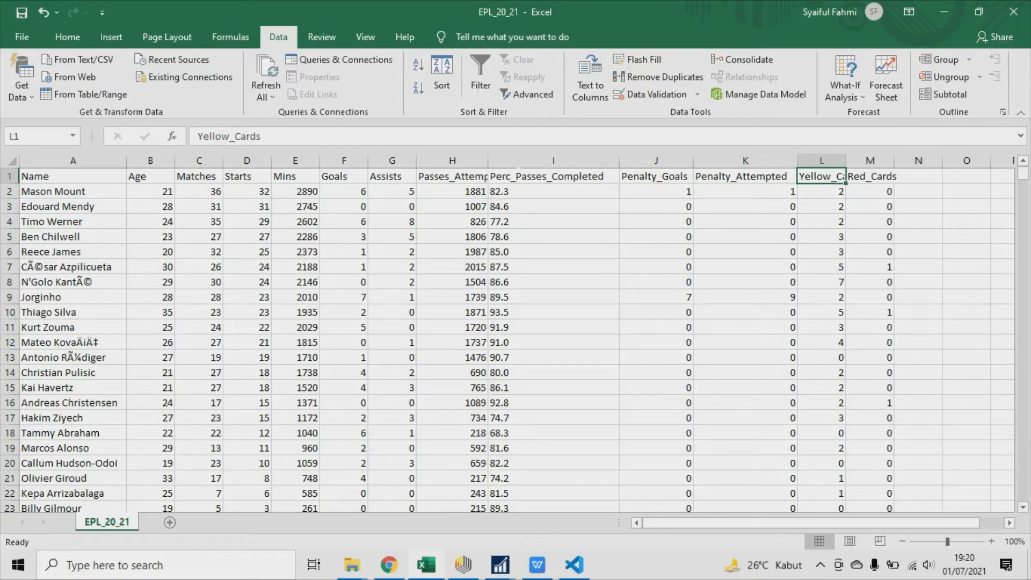
key(Right)
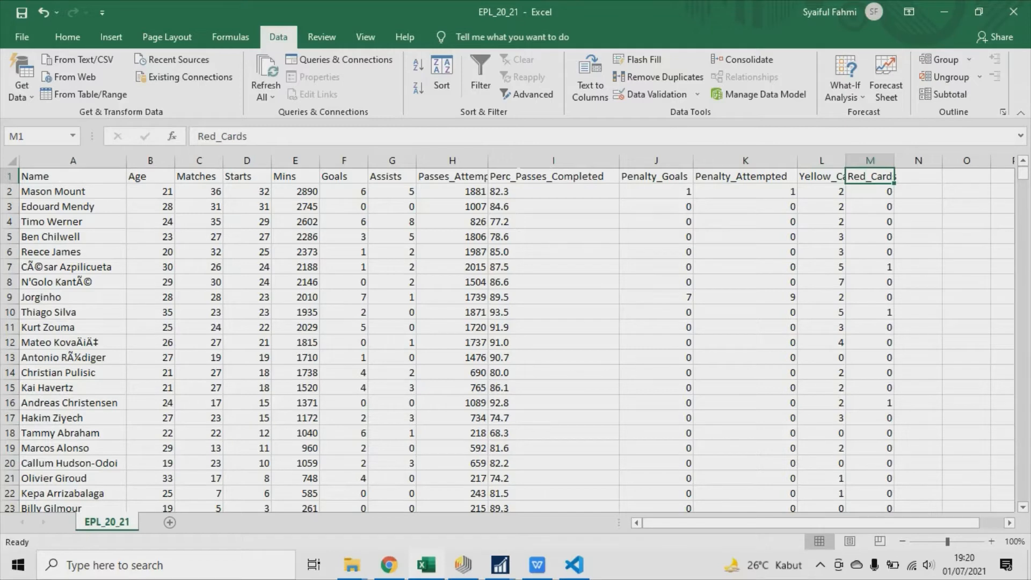
key(Left)
key(Left)
key(Left)
key(Left)
key(Left)
key(Left)
key(Left)
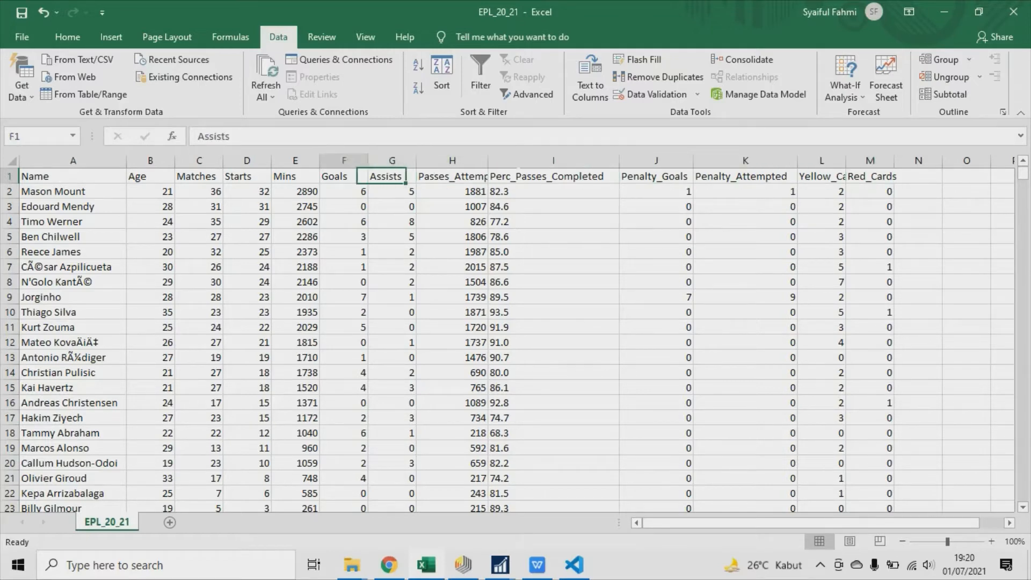
key(Left)
key(Left)
key(Left)
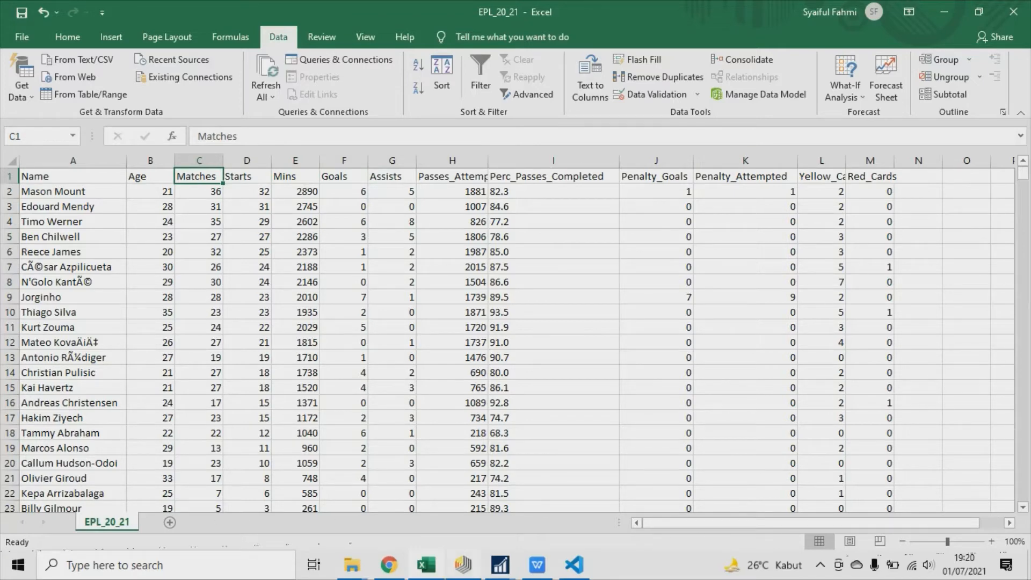
Switch to RapidMiner Studio and start a data import with My Computer as the source.
click(463, 564)
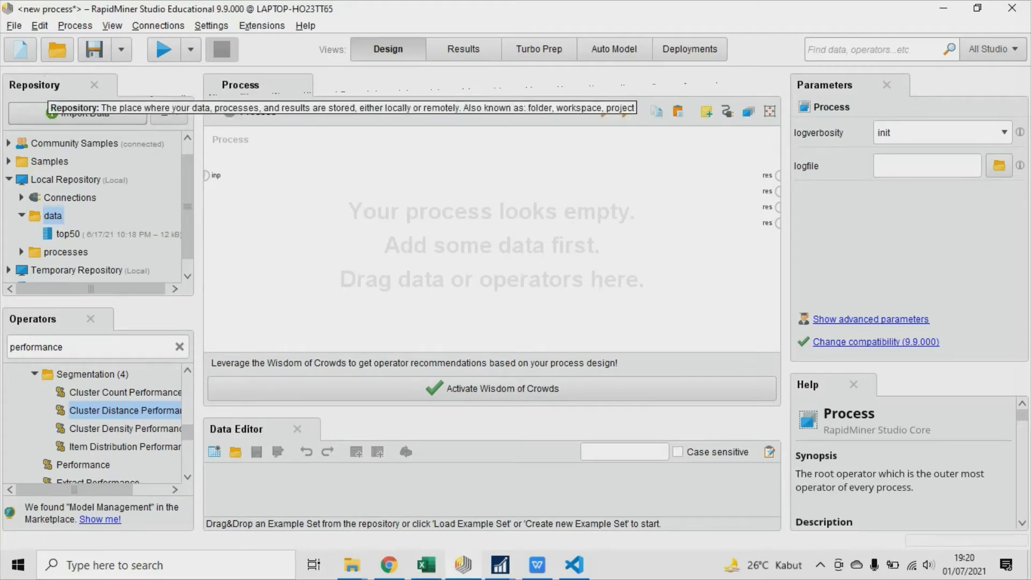
click(85, 113)
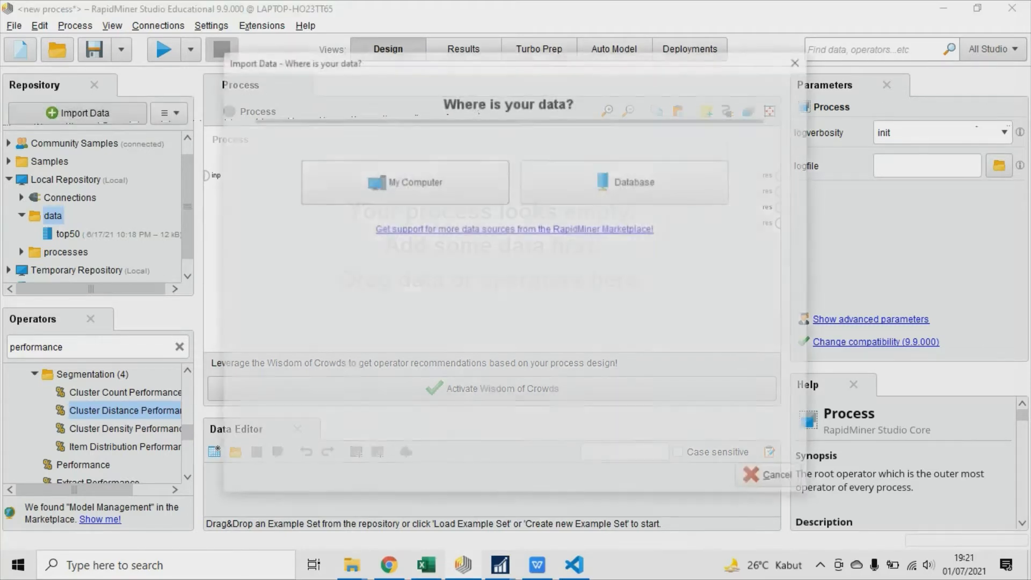
click(415, 182)
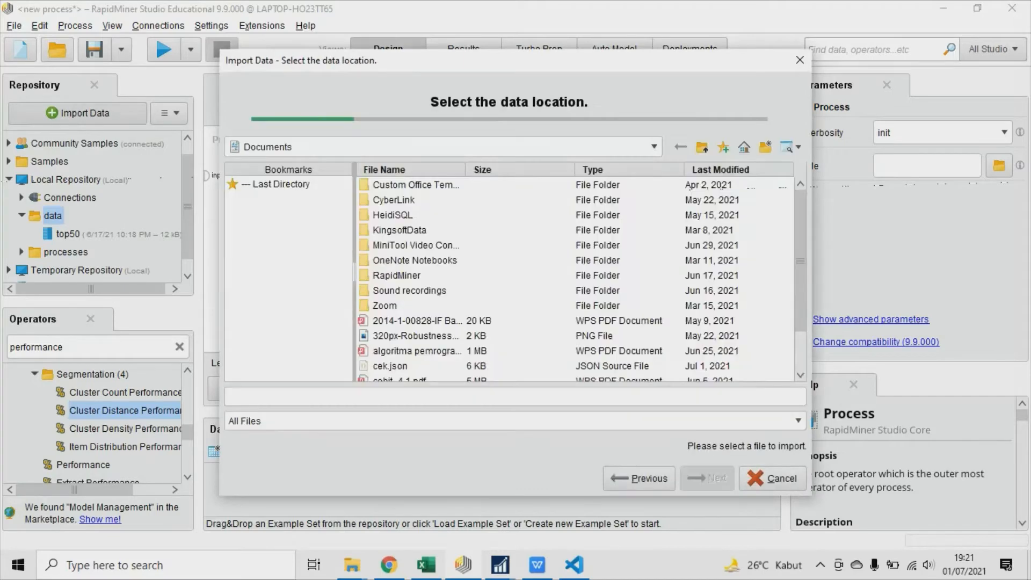
drag(464, 59, 428, 45)
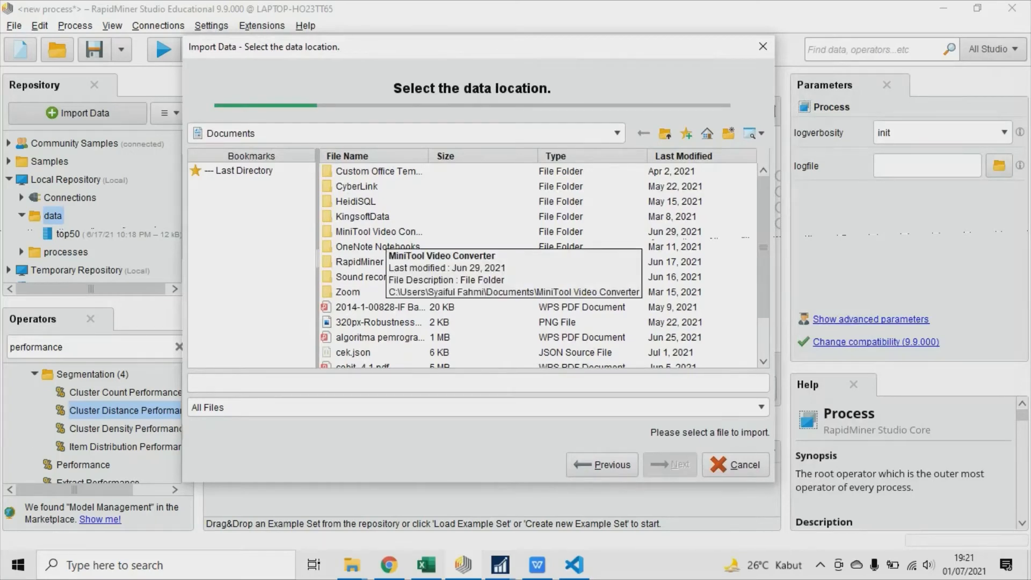
Choose EPL_20_21.xlsx as the import file from the Data Warehouse & Business Intelligence folder, reached through Nusa Mandiri on drive D:.
click(617, 132)
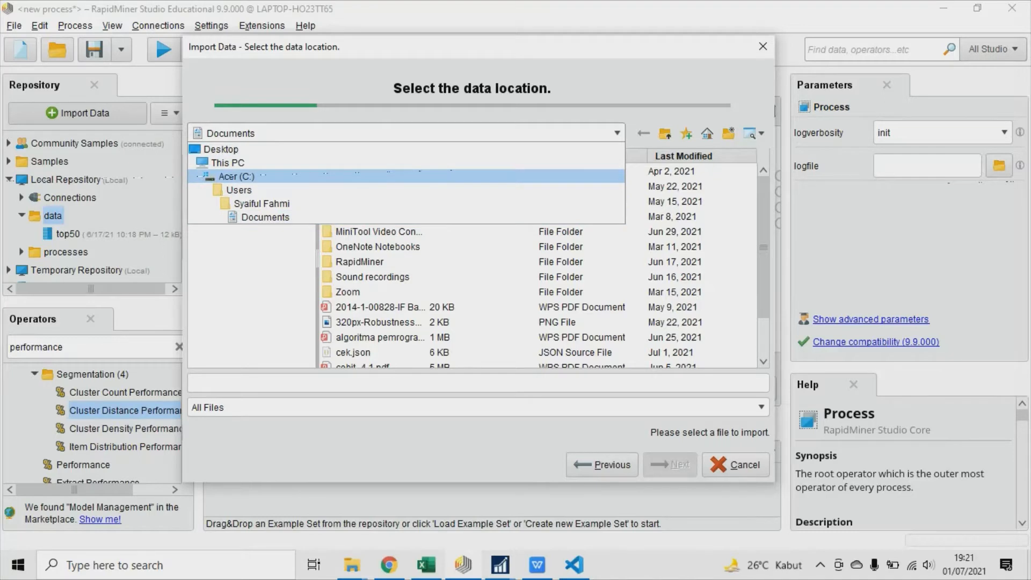
click(236, 176)
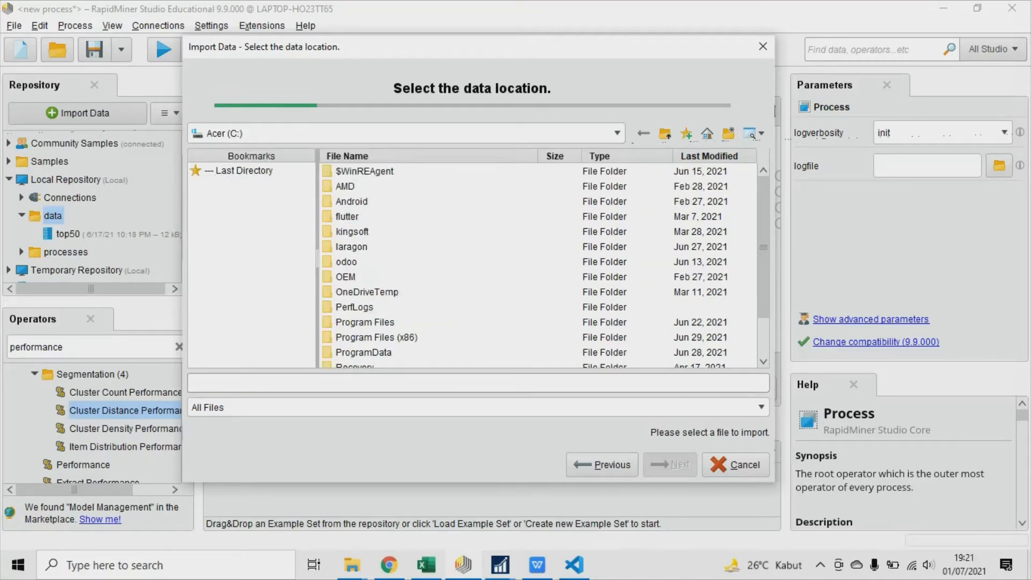
click(617, 133)
click(228, 162)
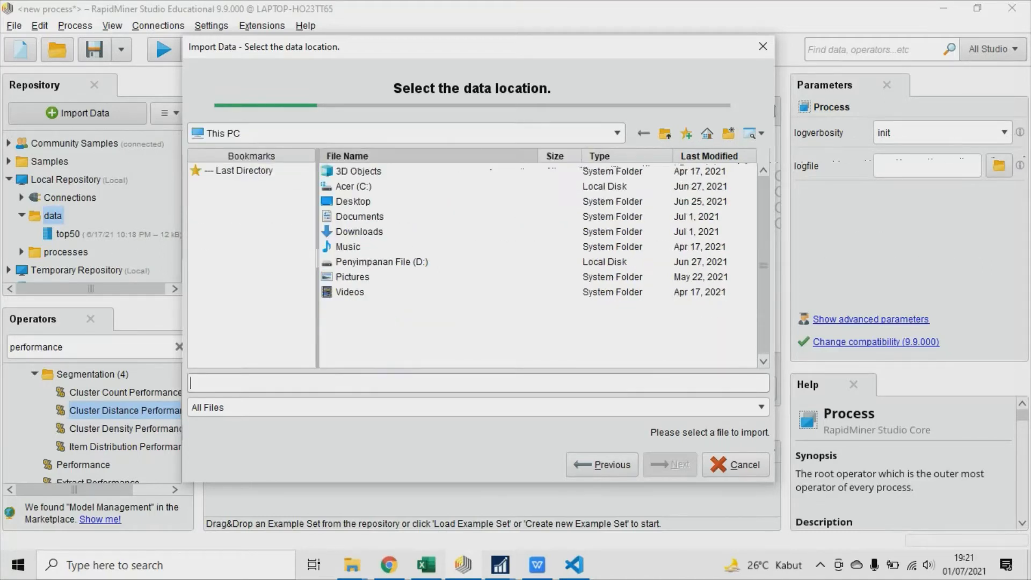
double_click(381, 261)
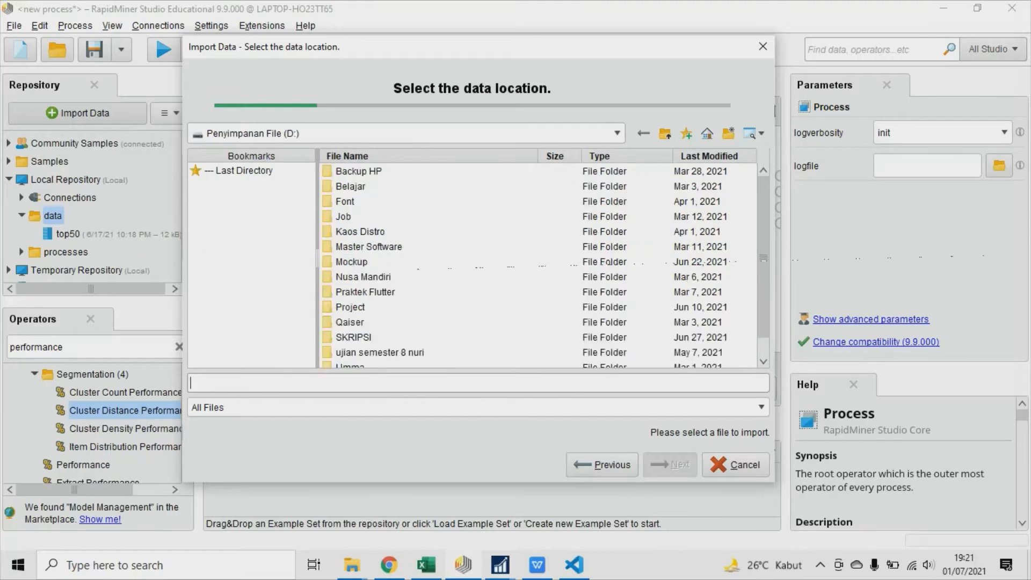
double_click(363, 276)
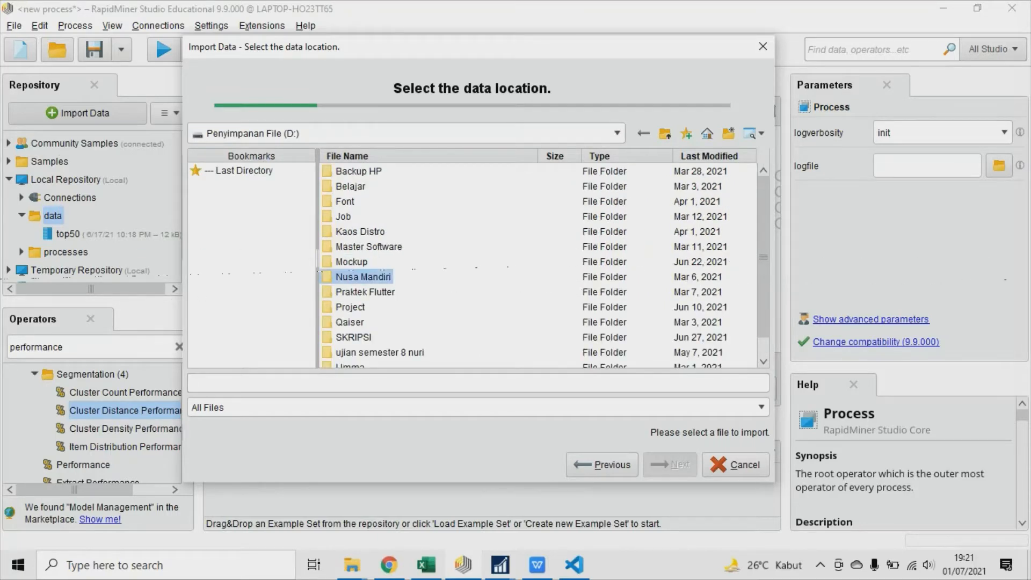
double_click(420, 201)
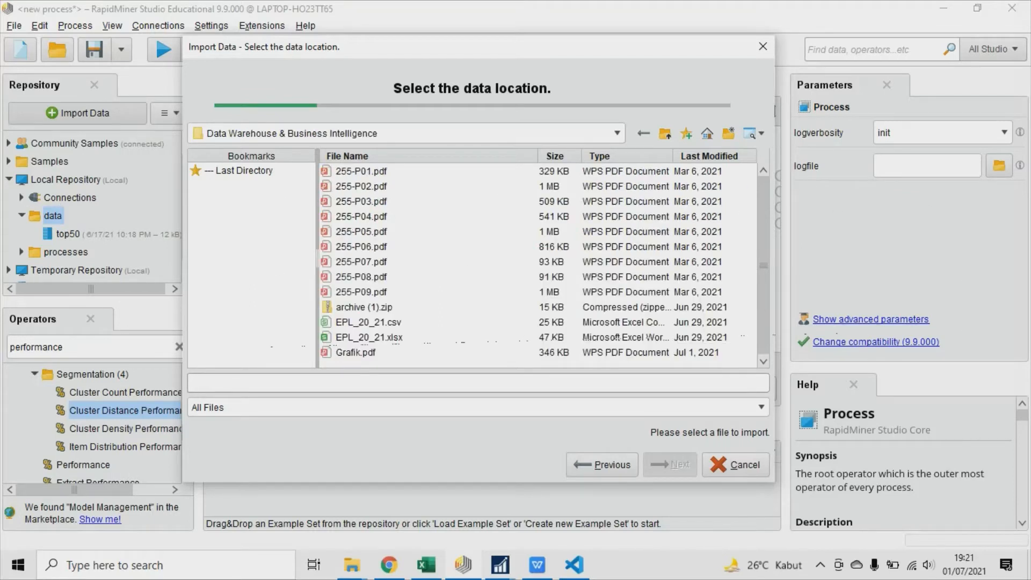
click(369, 337)
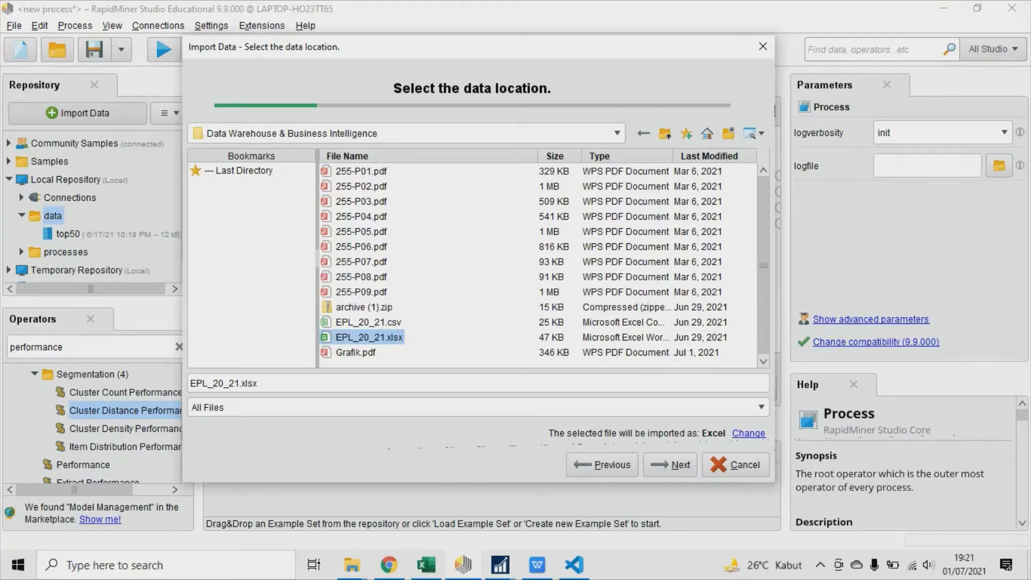
click(671, 465)
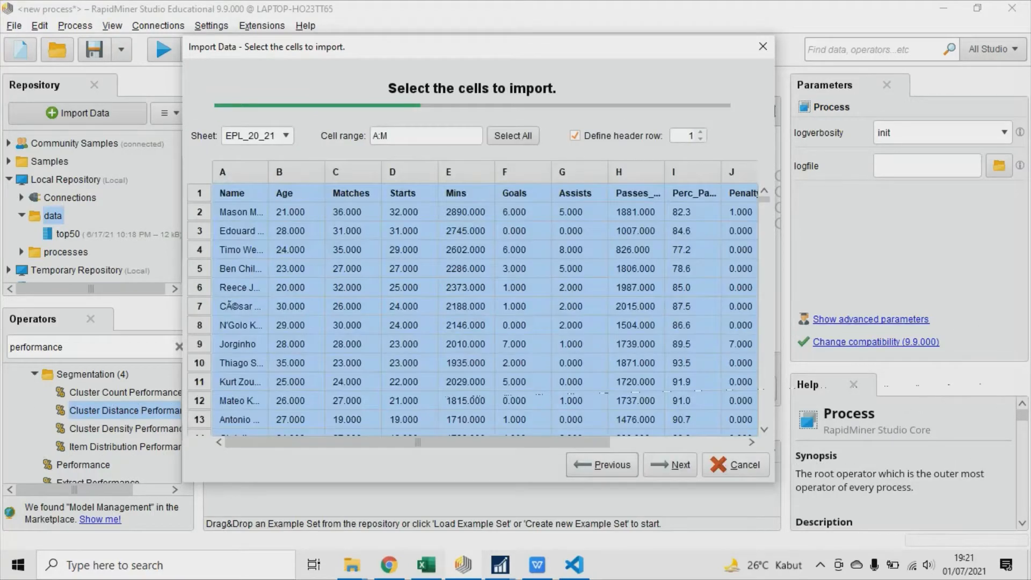
Review the columns of sheet EPL_20_21 and accept cell range A:M with row 1 as the header row.
drag(417, 442, 553, 442)
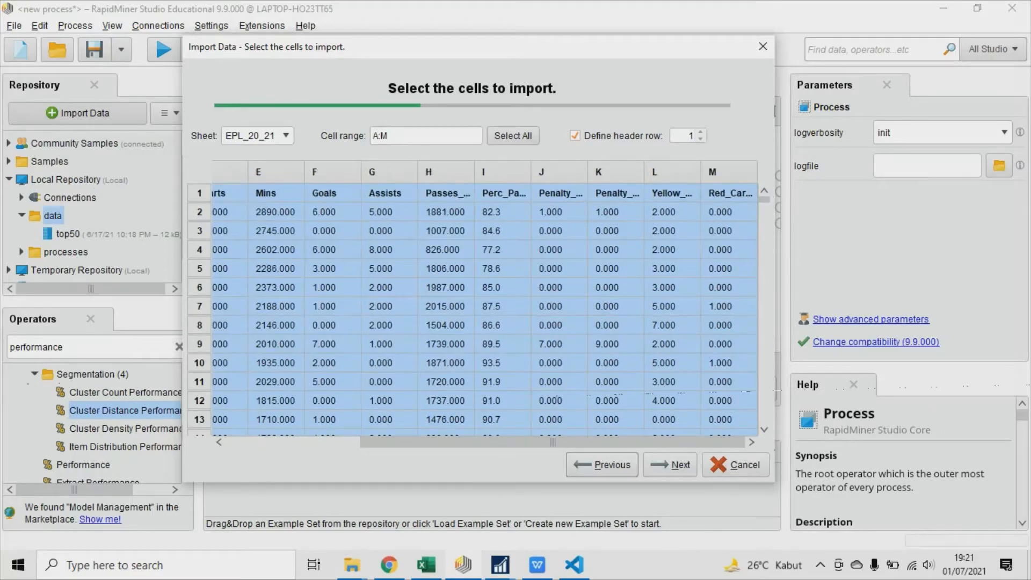
drag(553, 442, 417, 442)
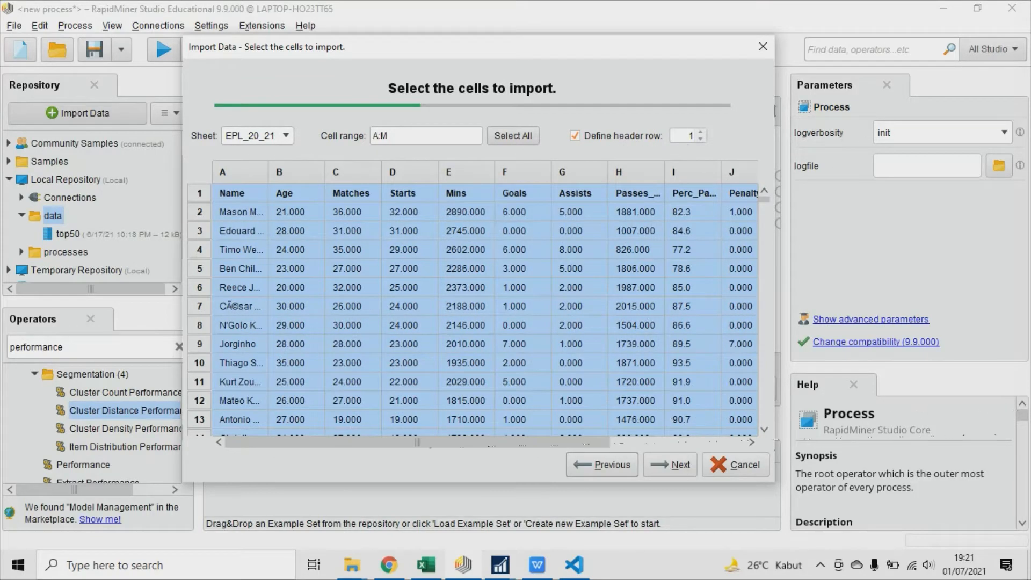
click(670, 465)
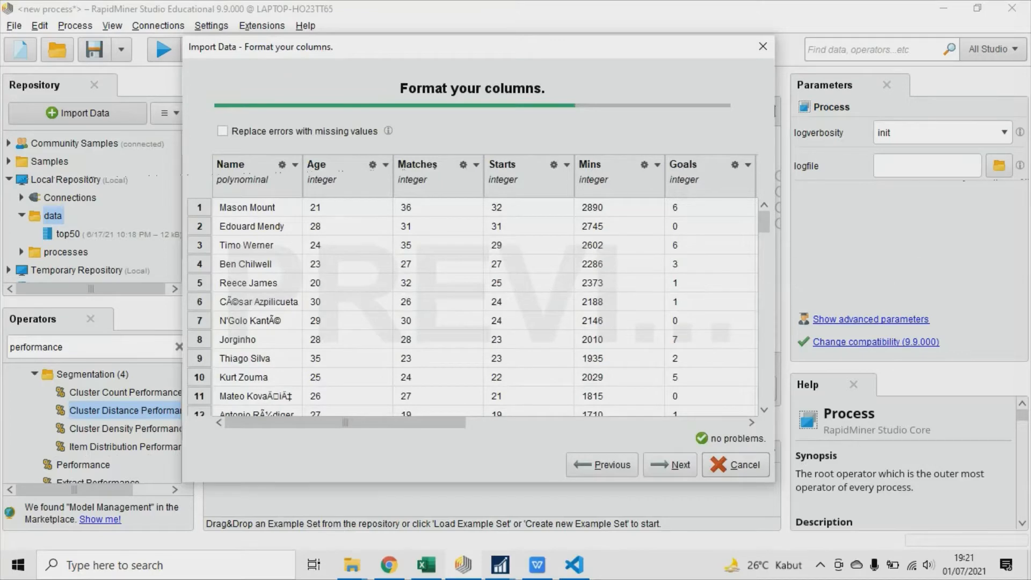
Change the role of the Name column to label.
click(281, 164)
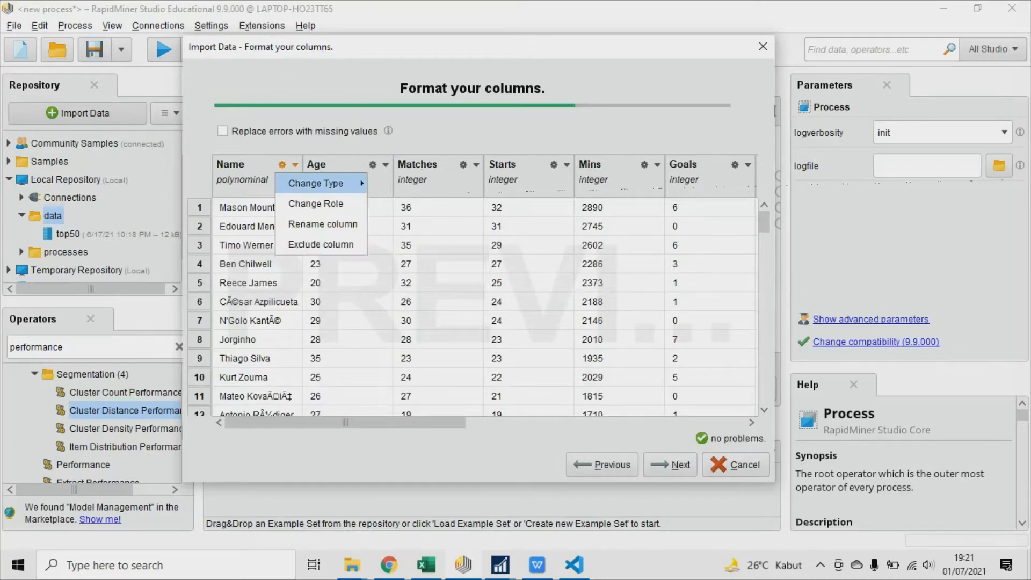
click(303, 202)
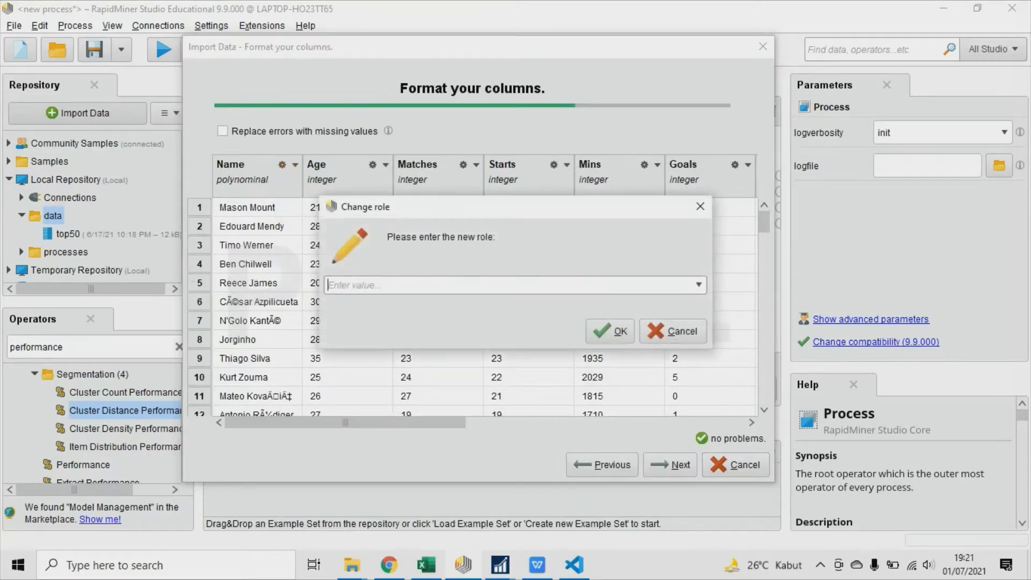
click(698, 285)
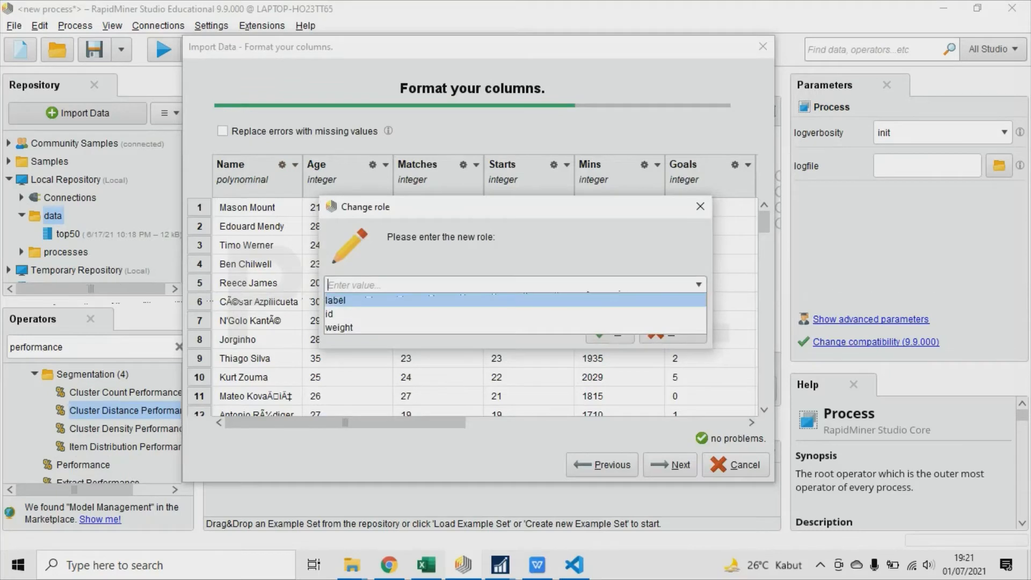
click(516, 300)
key(Return)
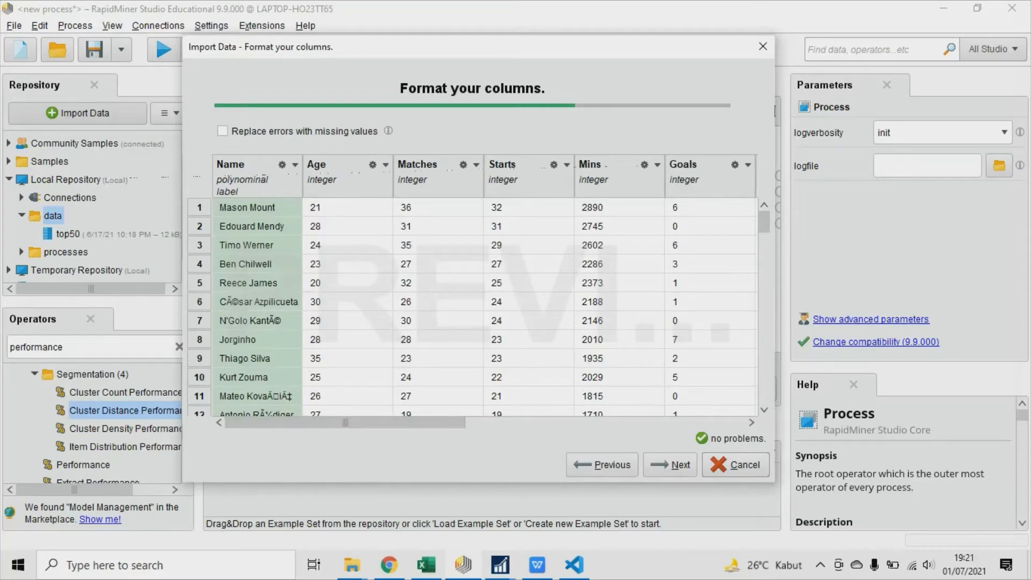
Review the data types of the remaining columns through Red_Cards and accept the column formatting.
drag(345, 422, 549, 422)
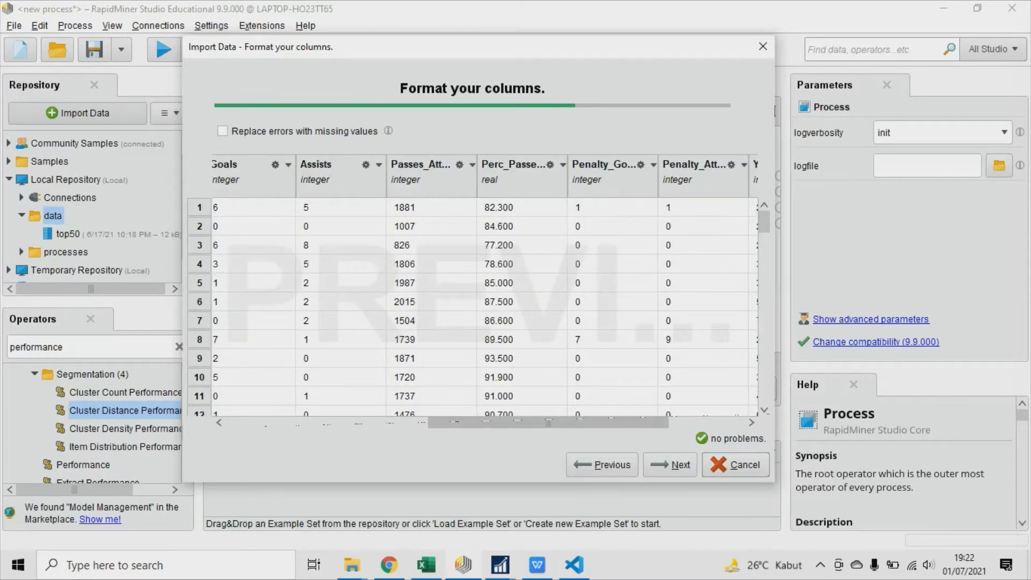
drag(558, 422, 636, 422)
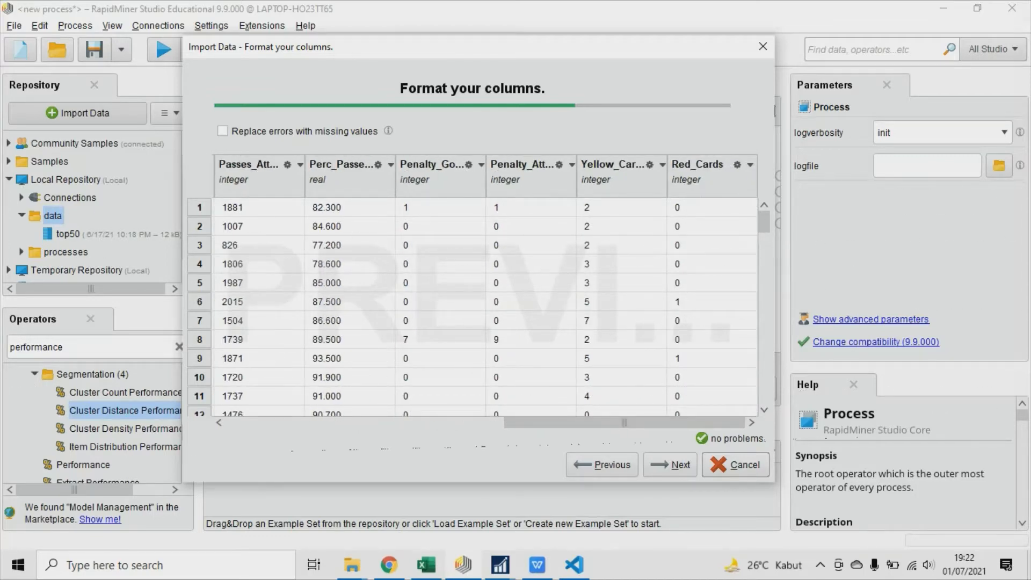
click(670, 464)
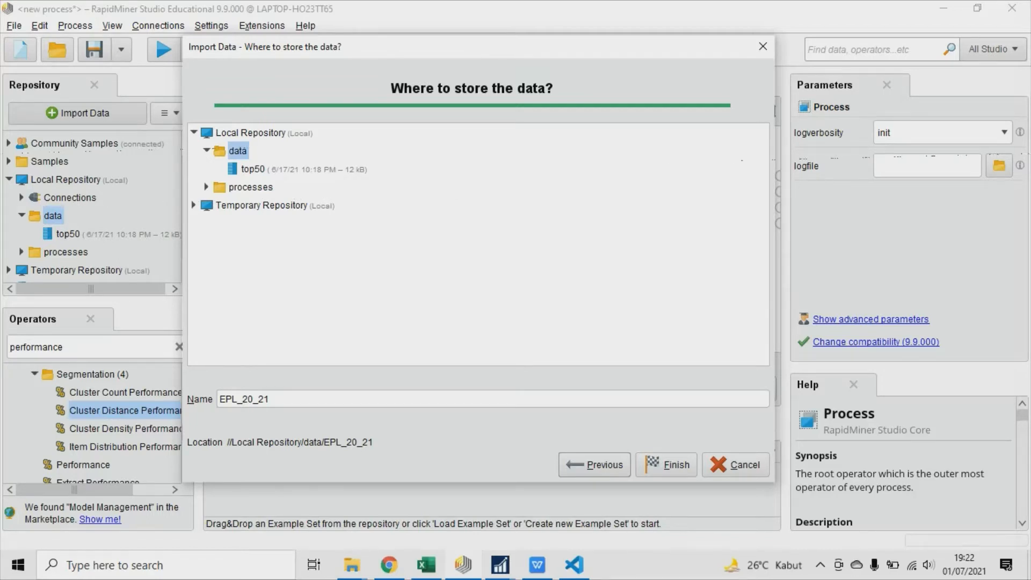
Create a subfolder named "Tugas Data Warehouse & Business Inteligence" in the Local Repository's data folder as the storage location.
right_click(238, 151)
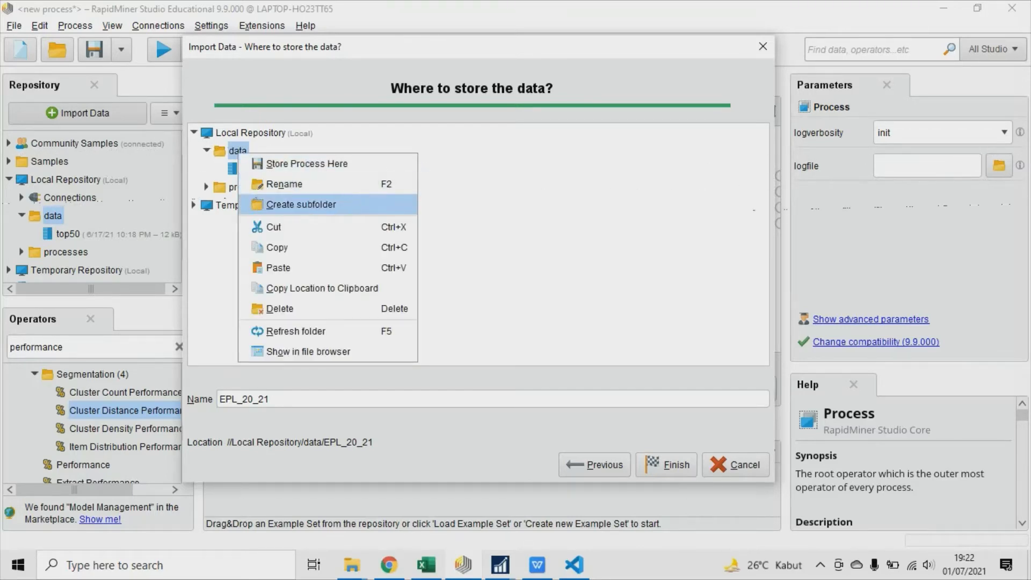
click(300, 205)
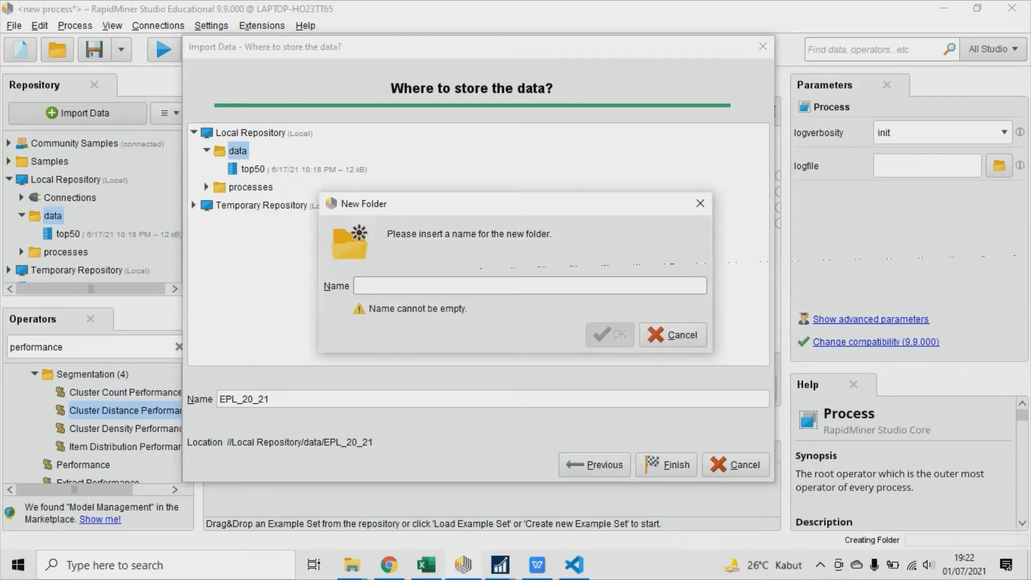
text(Tu)
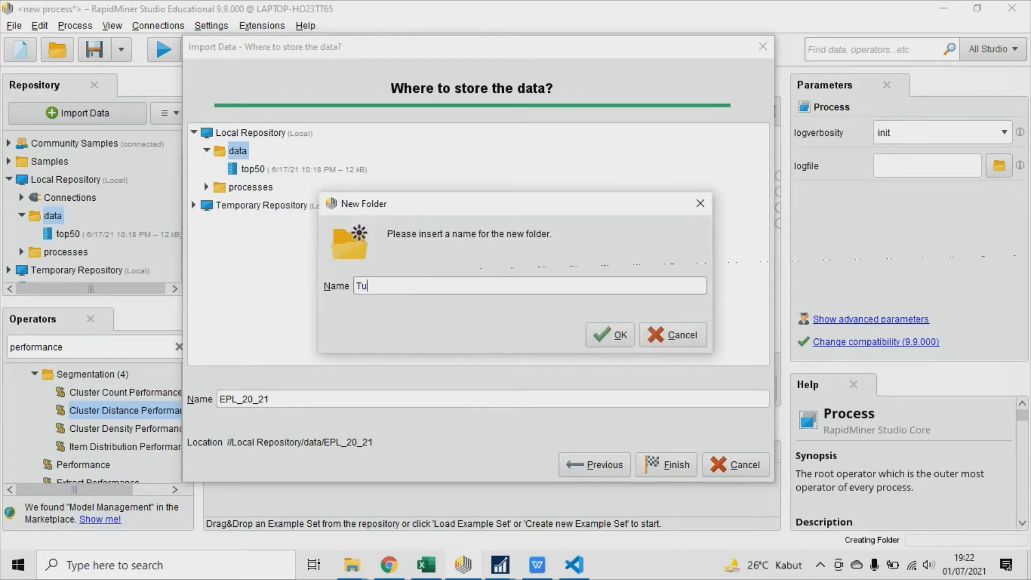
text(gas Data Warehouse )
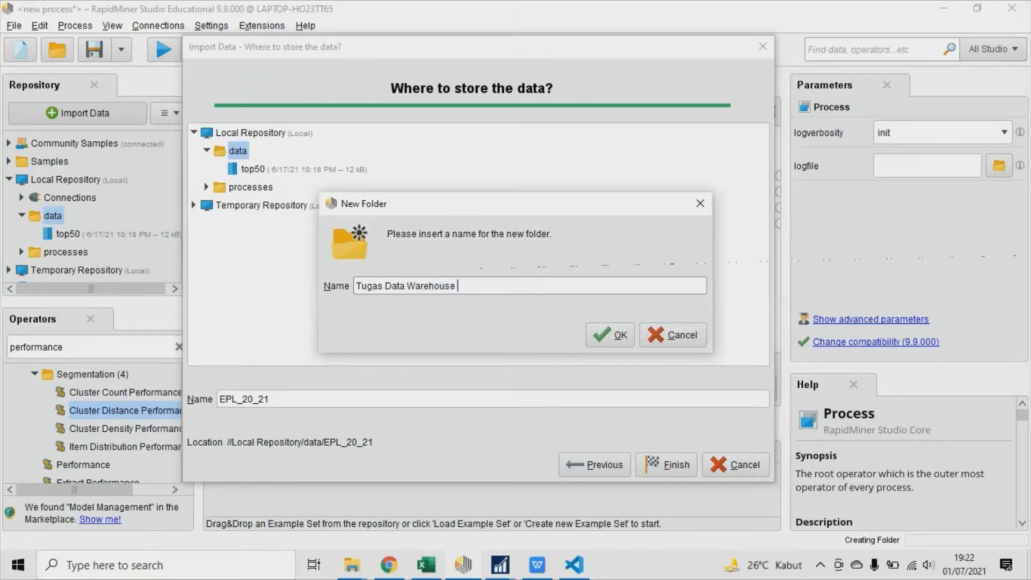
text(& Business Inteligence)
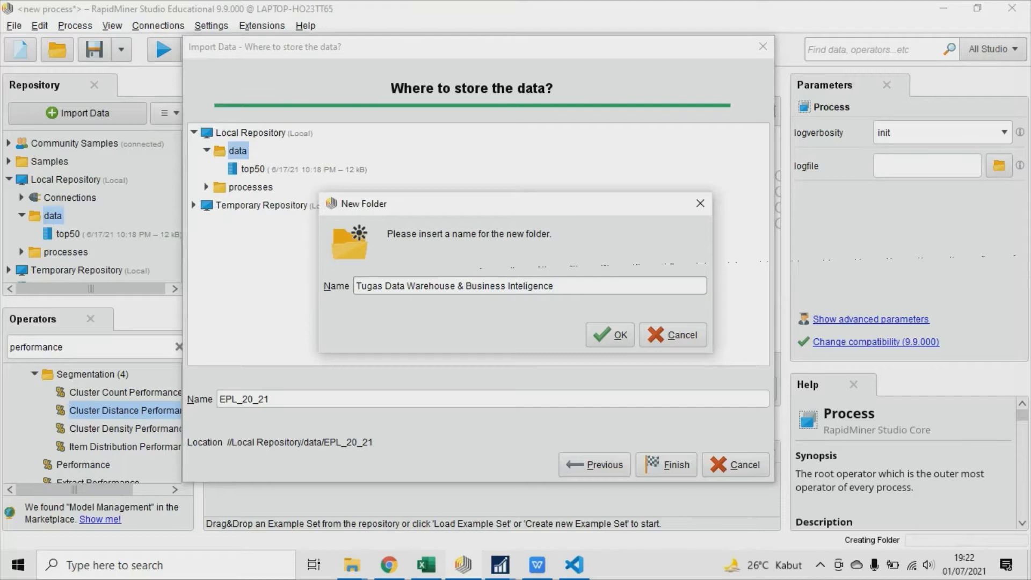
key(Return)
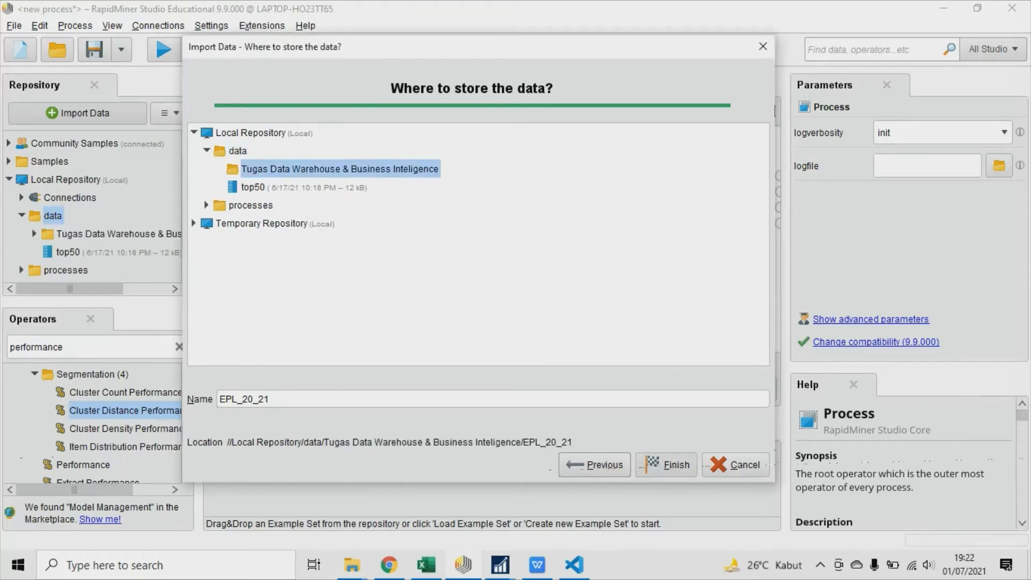
Finish the import, storing the data as EPL_20_21 in the new subfolder, and close the older performance and clustering results.
click(666, 464)
click(666, 464)
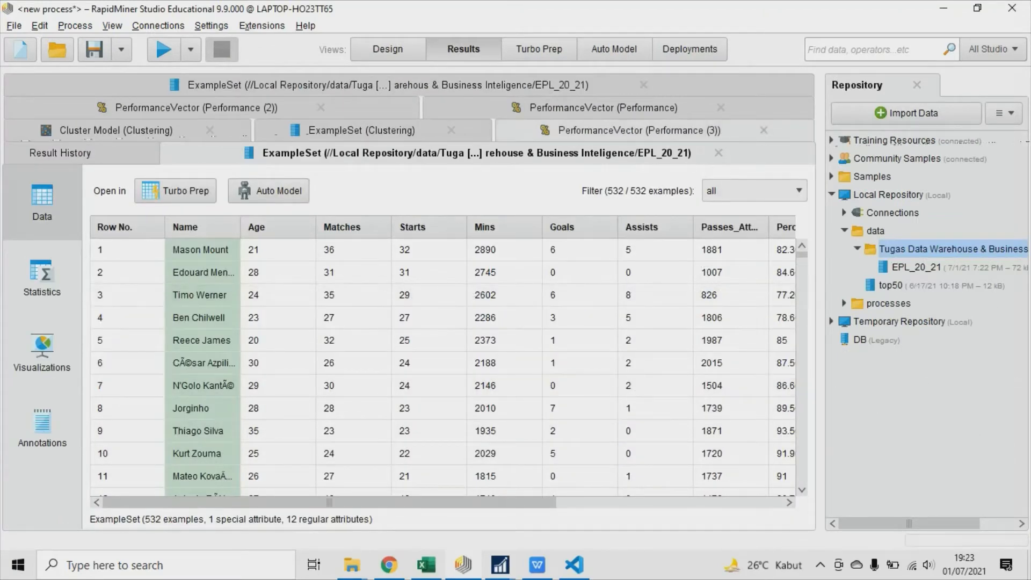
click(763, 130)
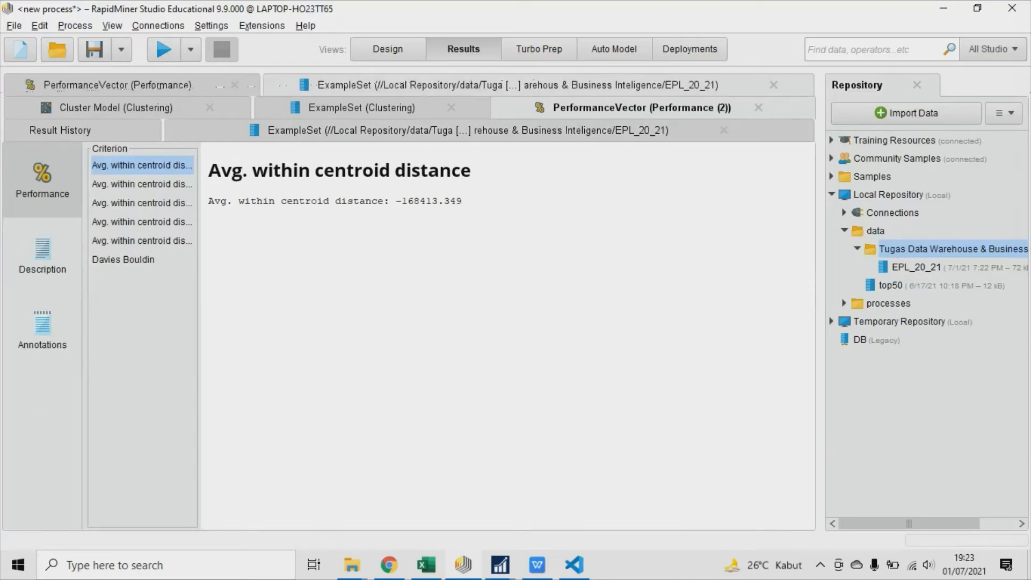
click(774, 85)
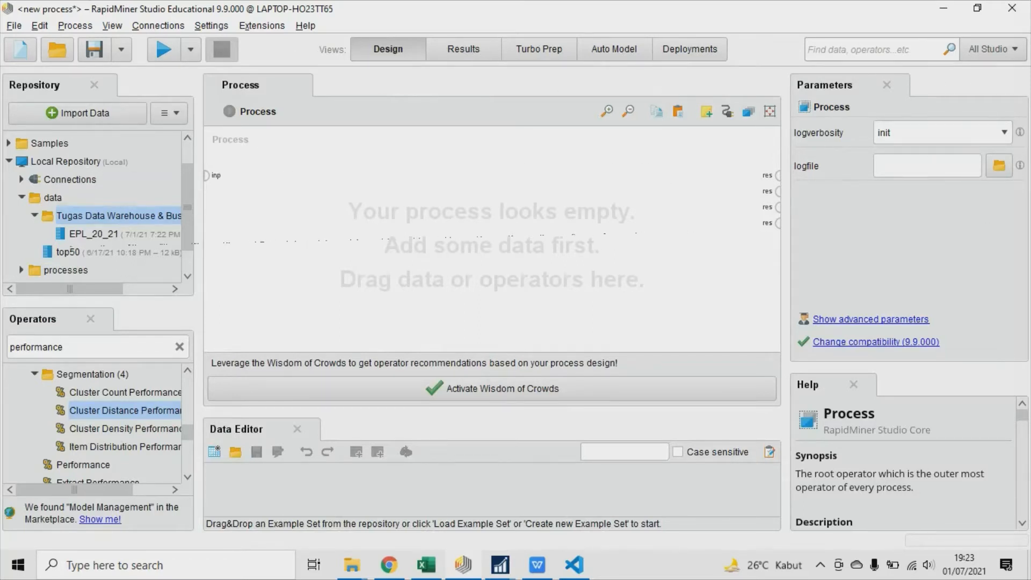
Add the EPL_20_21 data set to the empty process and place a k-Means clustering operator beside it.
drag(94, 234, 272, 184)
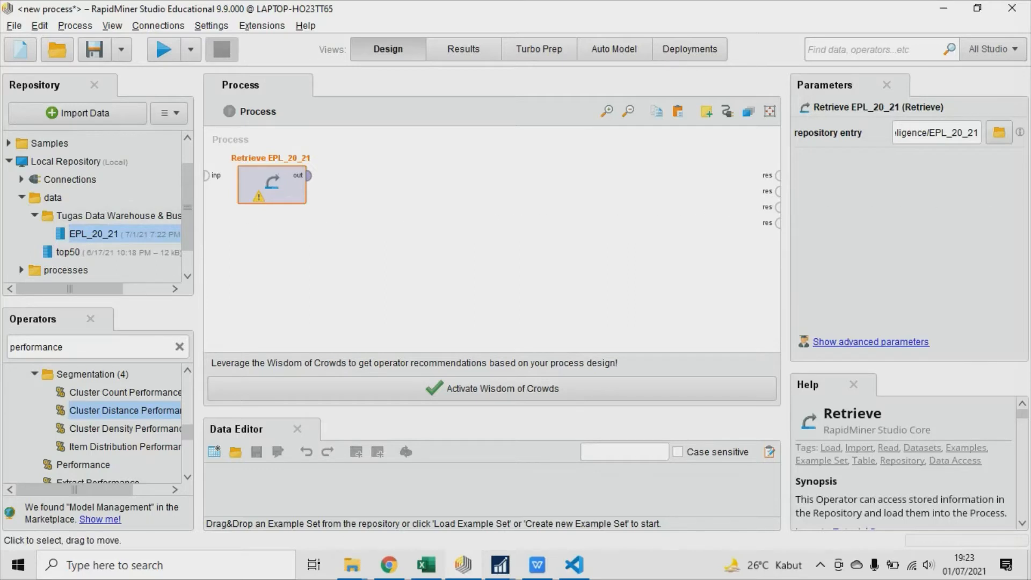
click(11, 347)
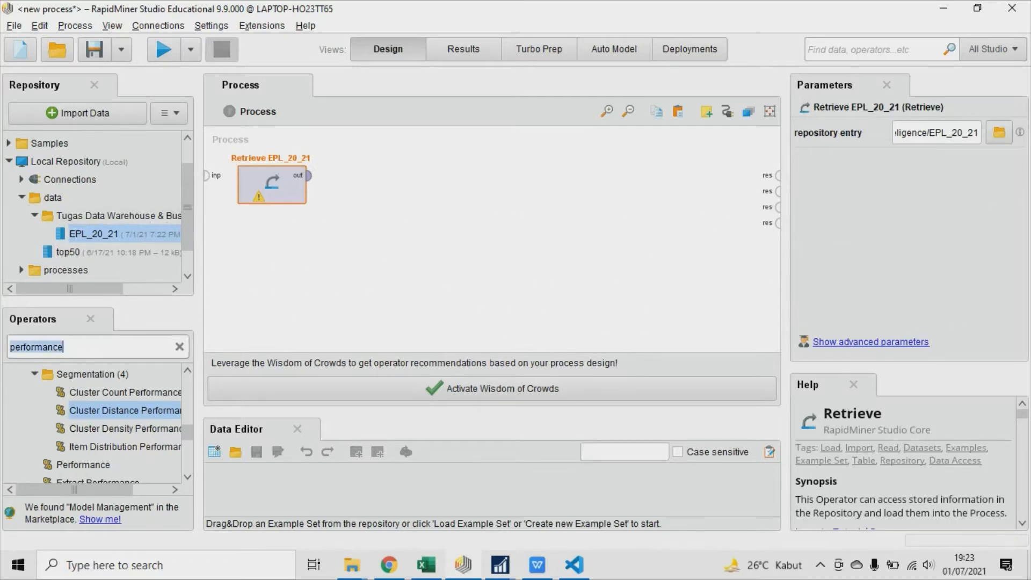
click(10, 347)
key(Delete)
key(Delete)
key(Delete)
key(Delete)
key(Delete)
key(Delete)
key(Delete)
key(Delete)
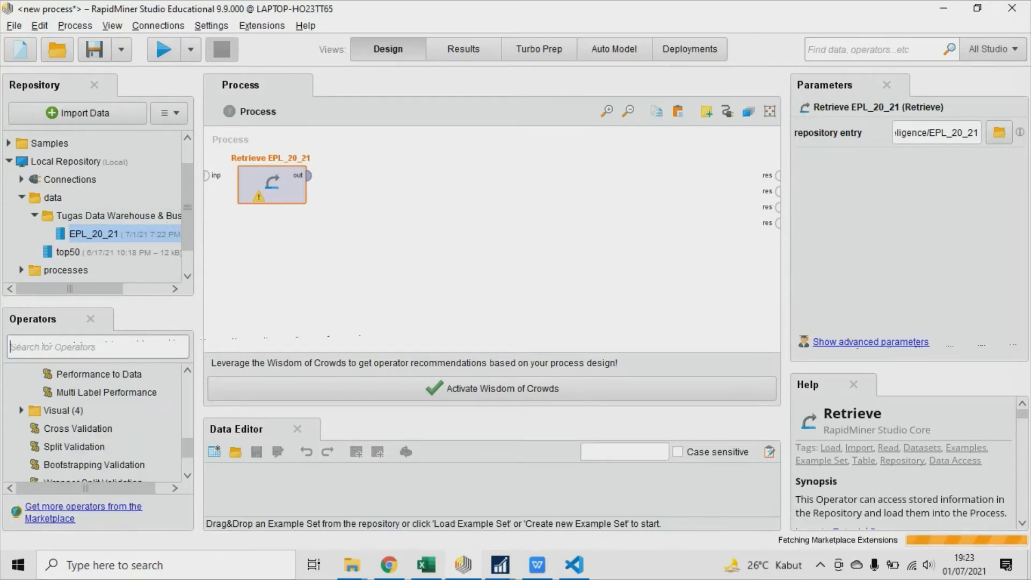
text(k-)
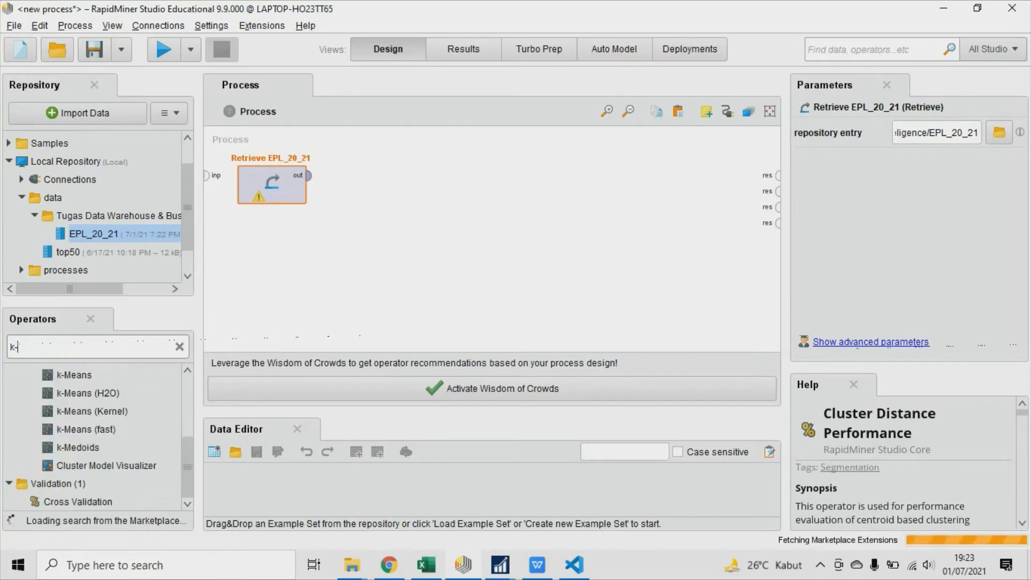
text(mea)
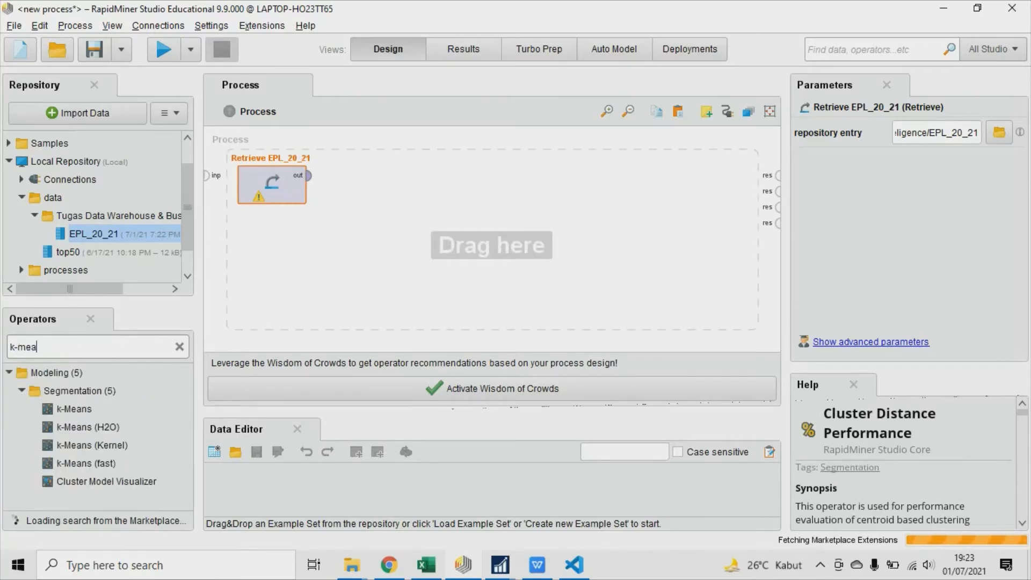
drag(74, 409, 474, 188)
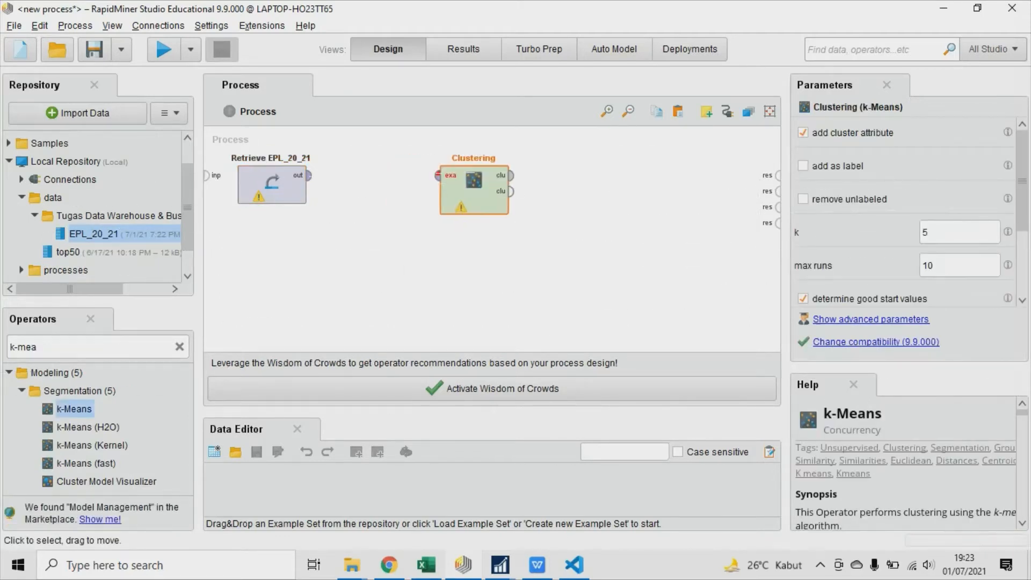
Connect the Retrieve EPL_20_21 output to the Clustering input and both Clustering outputs to the process results.
click(309, 176)
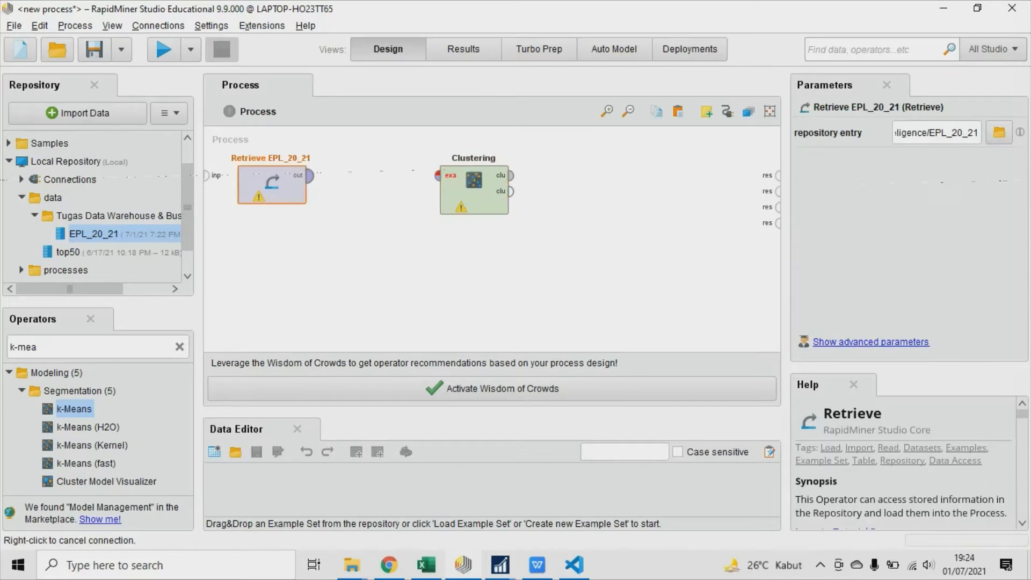
click(437, 176)
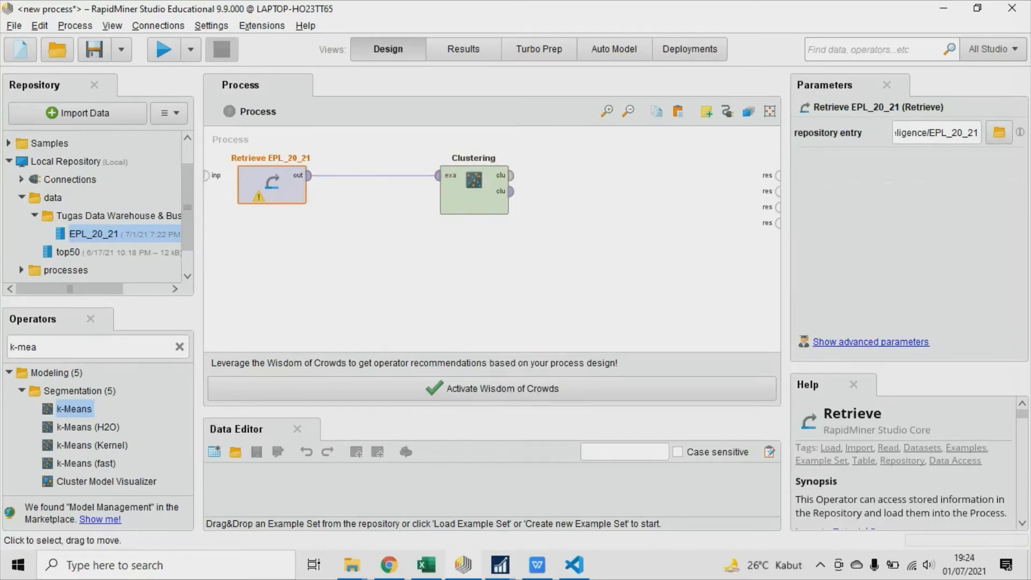
click(510, 175)
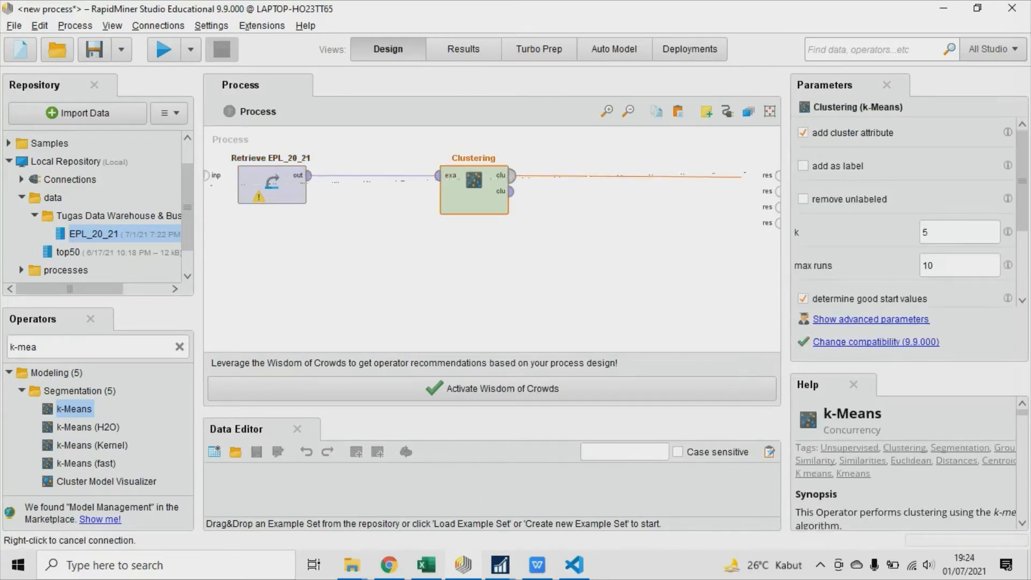
click(777, 176)
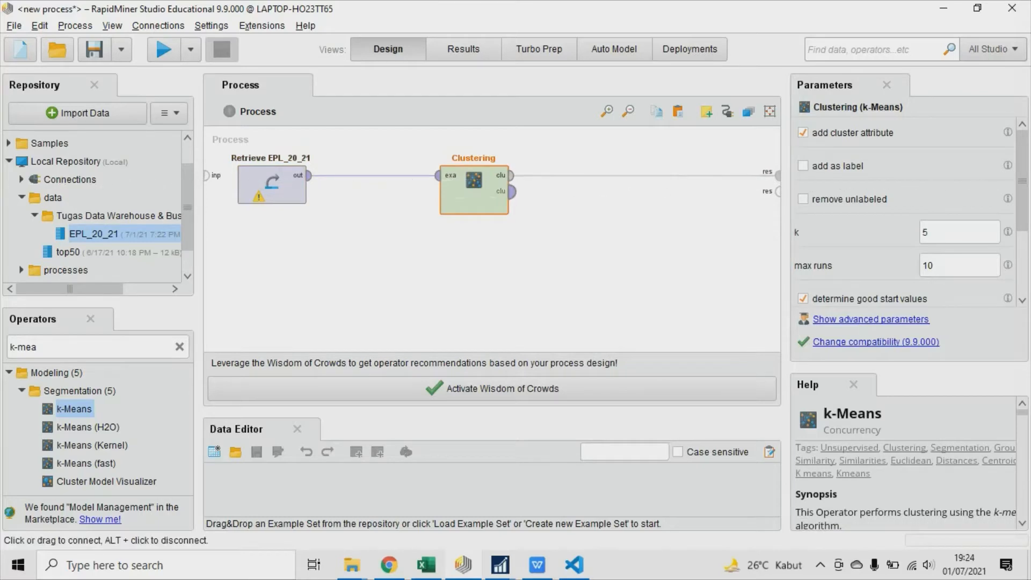
click(511, 191)
click(777, 191)
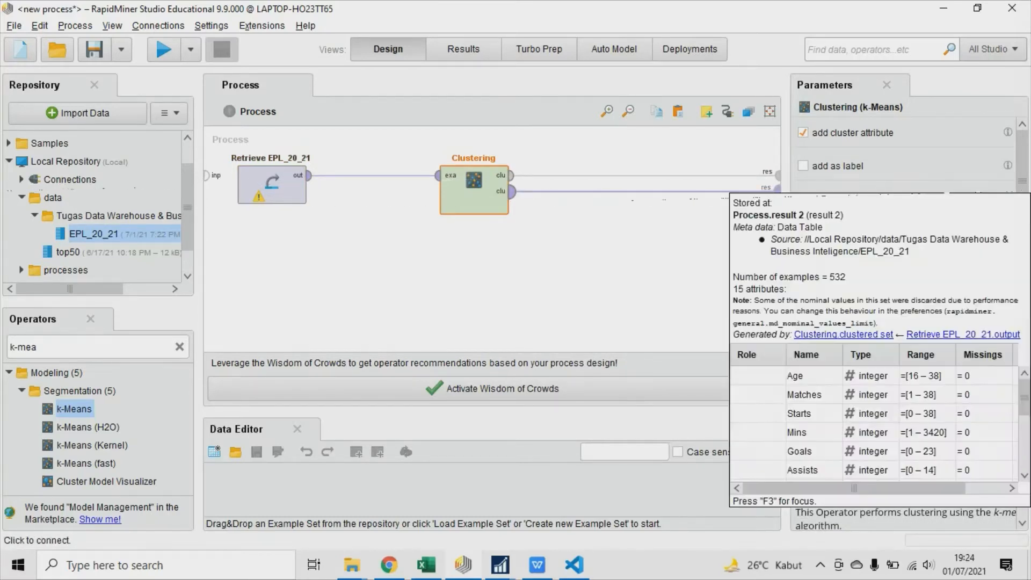
Set the k-Means cluster count k to 3 and run the process.
click(939, 232)
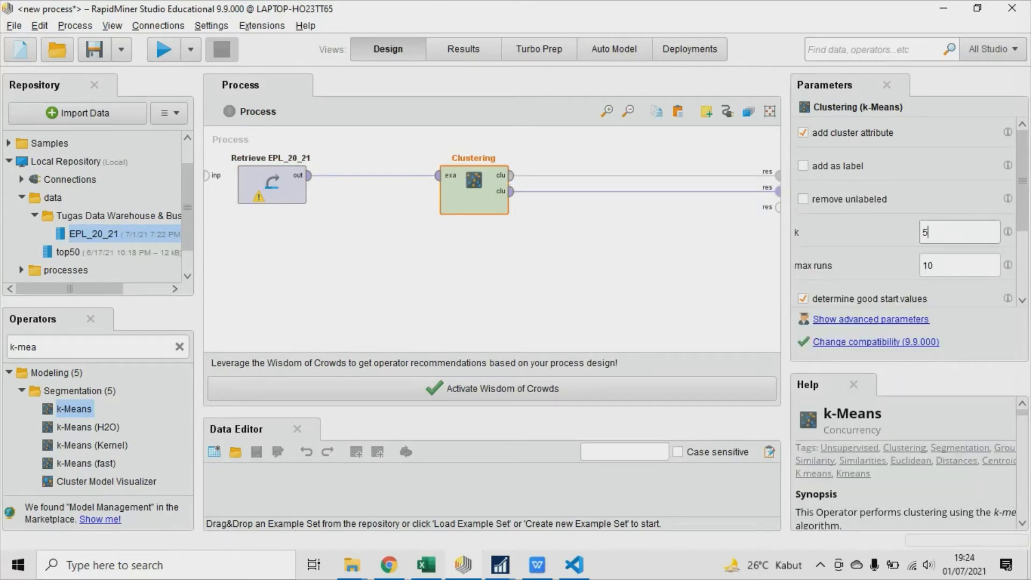
drag(935, 232, 921, 232)
text(3)
key(F11)
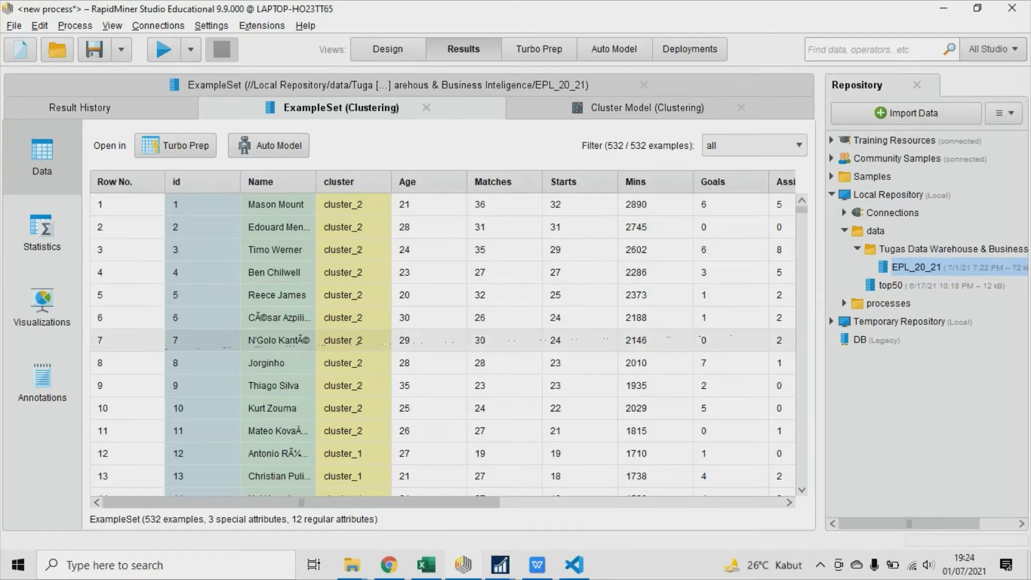
Examine the cluster assigned to each player in the clustered example set and the item counts in the cluster model.
scroll(440, 339, down, 1)
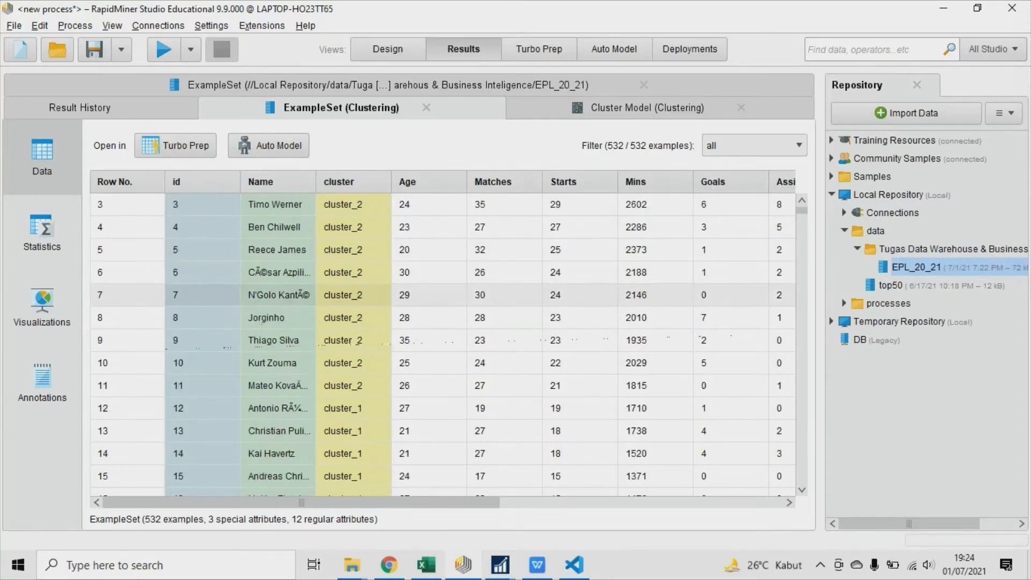
scroll(440, 344, down, 4)
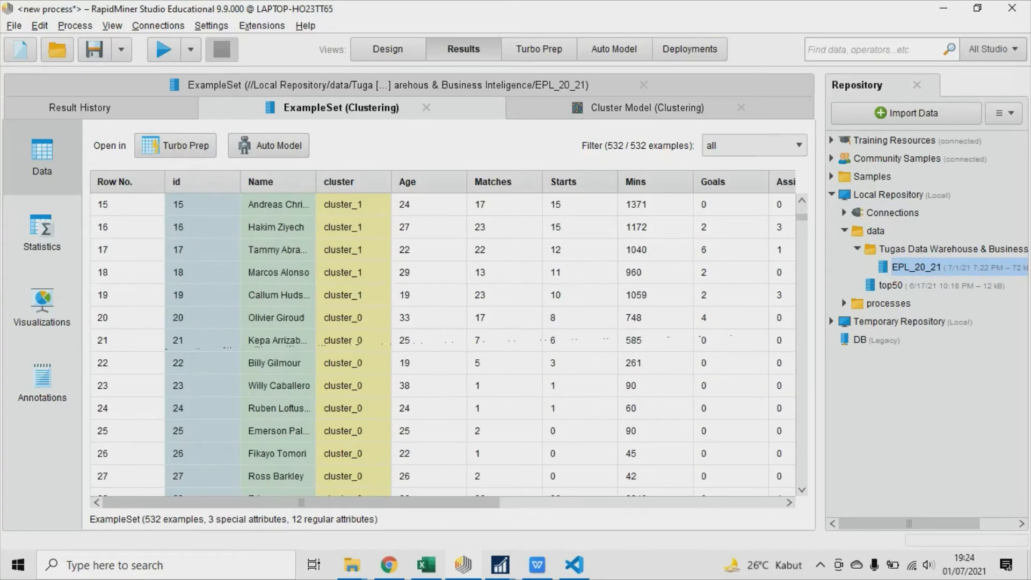
scroll(441, 344, up, 4)
scroll(440, 343, down, 3)
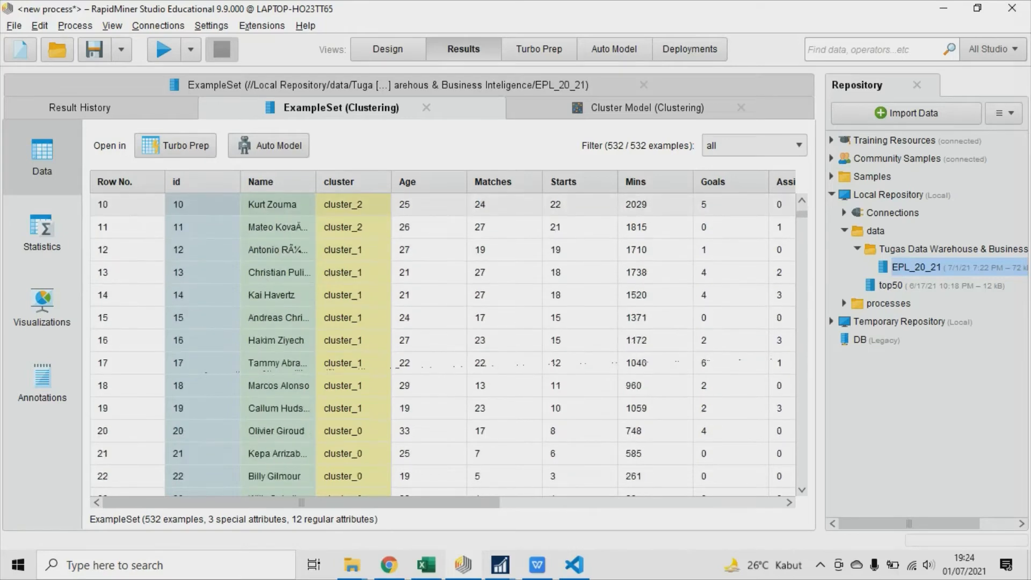
scroll(440, 343, down, 2)
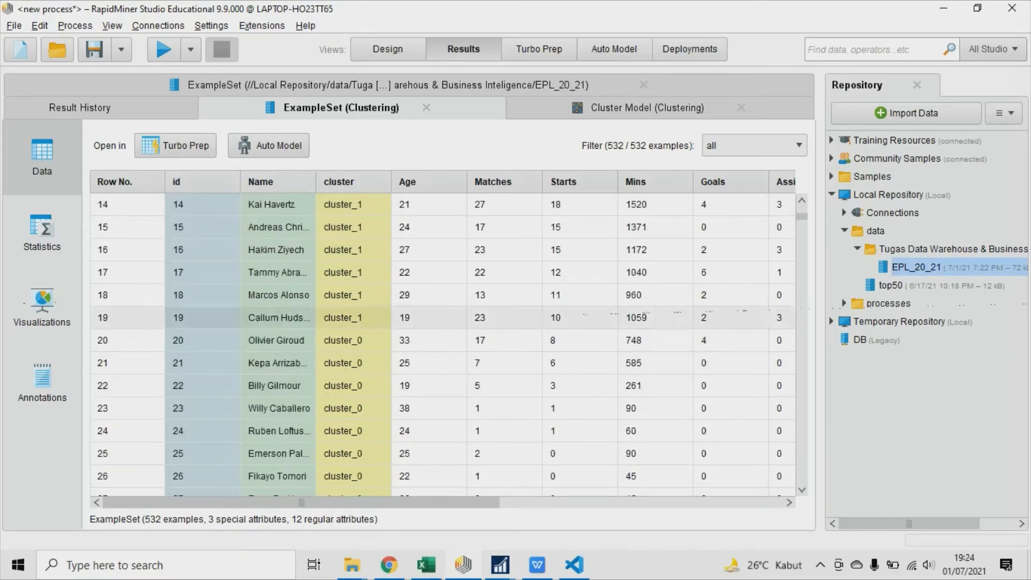
scroll(441, 343, up, 3)
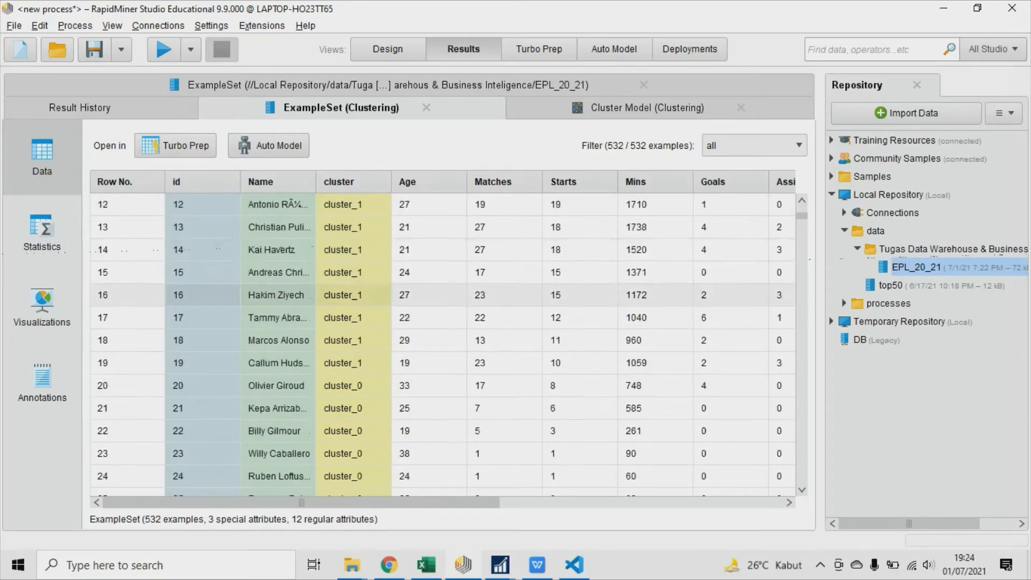
scroll(440, 344, up, 1)
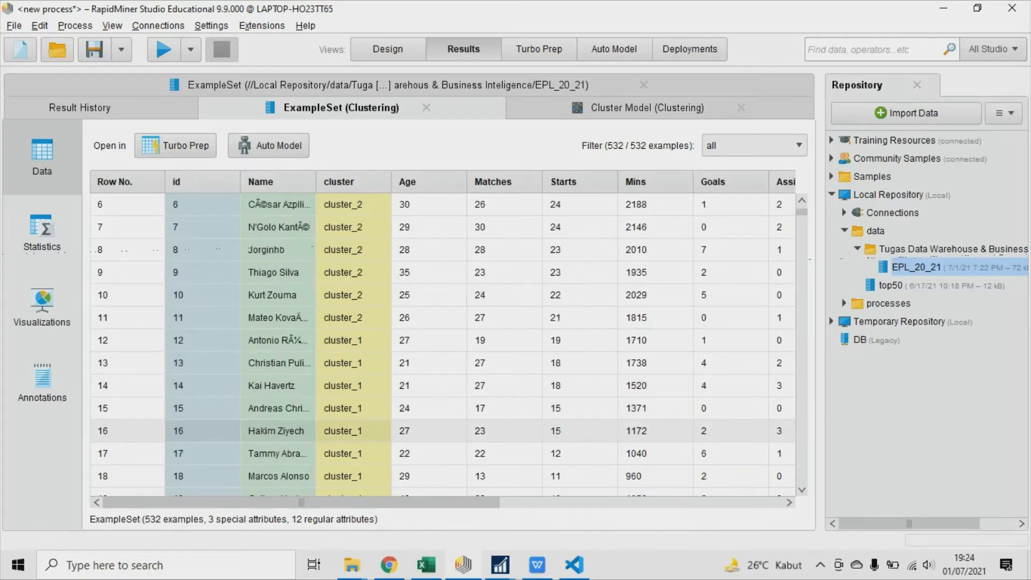
scroll(440, 343, up, 3)
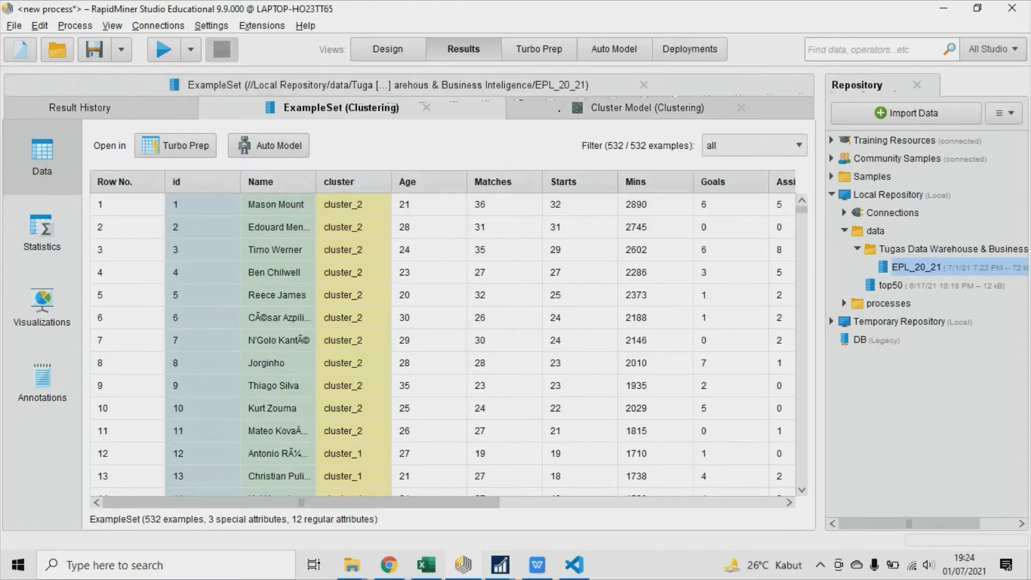
click(692, 105)
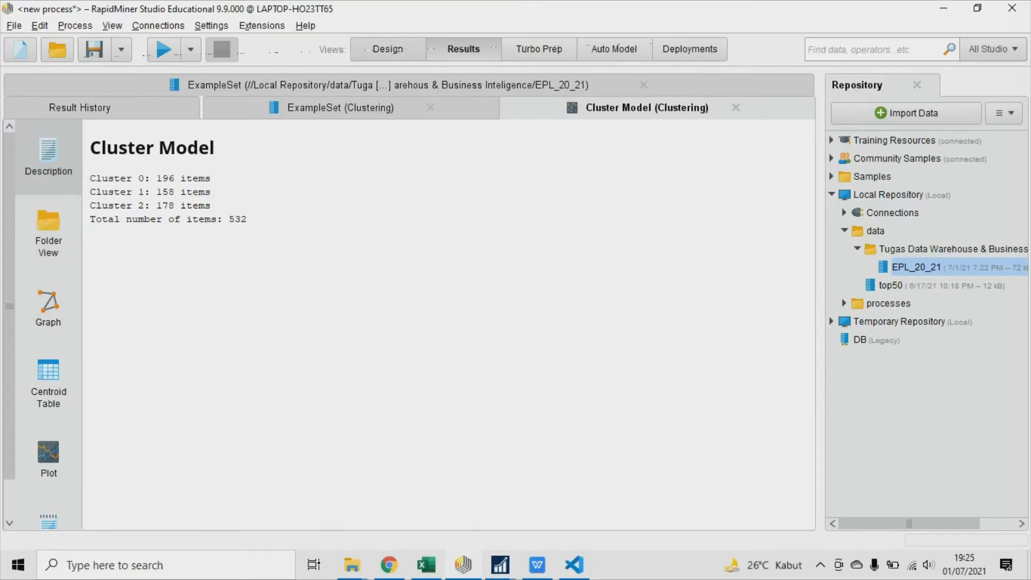
Find the Multiply operator and add it to the process between Retrieve EPL_20_21 and Clustering.
click(387, 49)
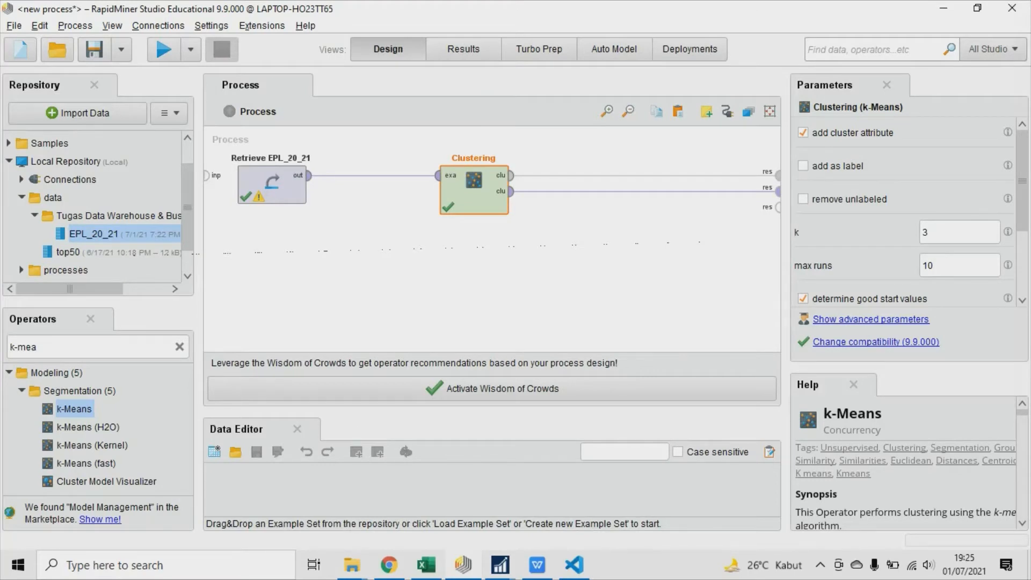
click(11, 347)
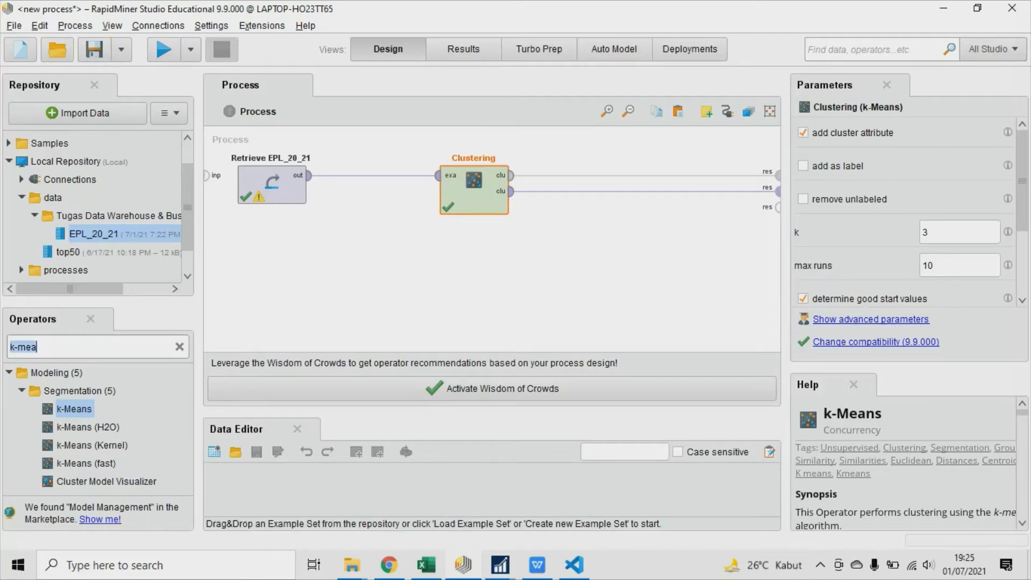
click(11, 347)
drag(37, 347, 10, 347)
text(mu)
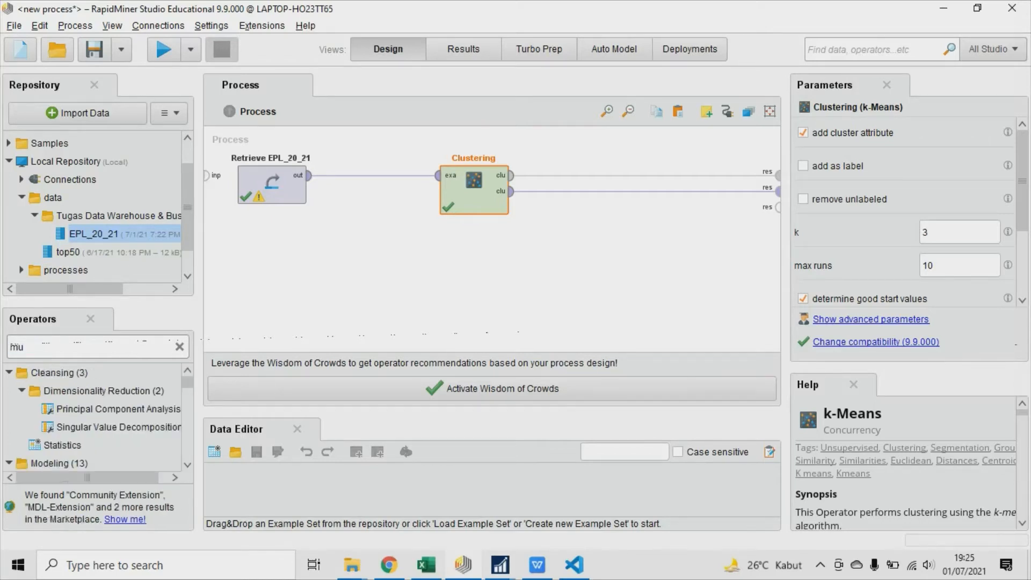
text(lti)
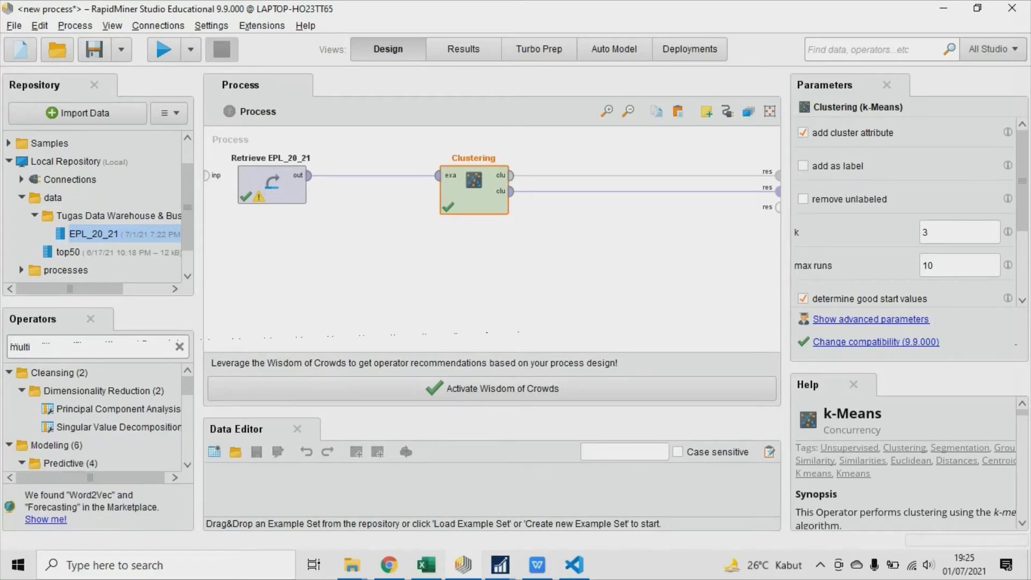
text(pl)
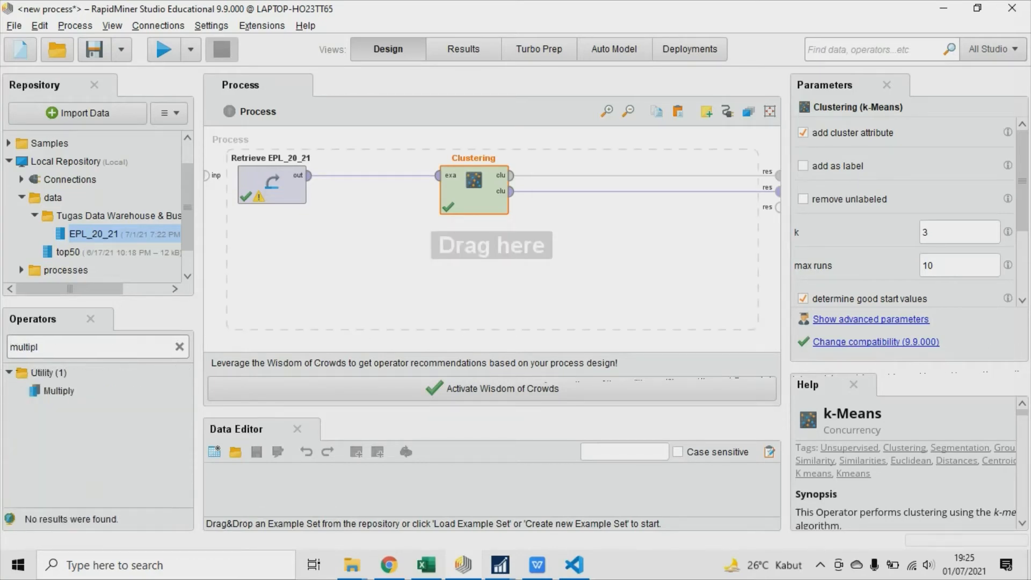
drag(53, 390, 373, 220)
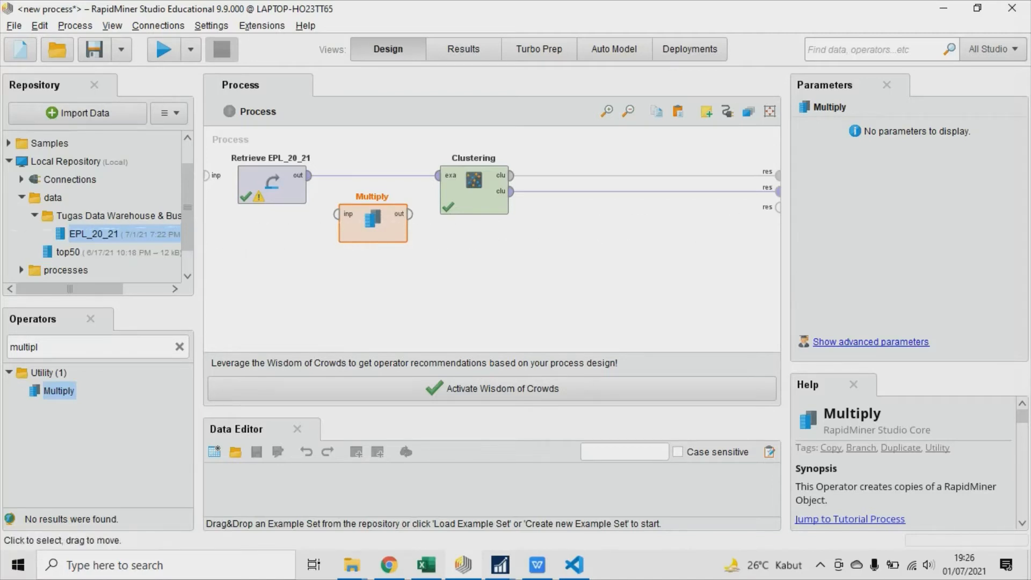
Remove the connection from Retrieve EPL_20_21 to Clustering and align the Multiply operator in the gap between them.
mouse_move(373, 223)
mouse_down()
mouse_move(373, 184)
mouse_move(373, 222)
mouse_up()
click(373, 175)
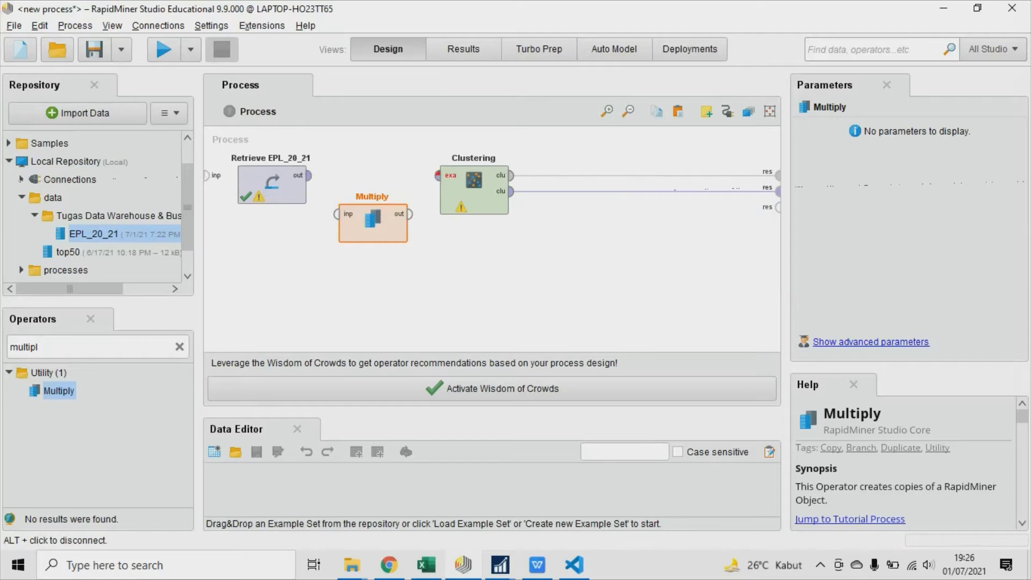
drag(373, 221, 373, 183)
Duplicate the k-Means Clustering operator twice and stack the two copies below the original without overlap.
click(473, 192)
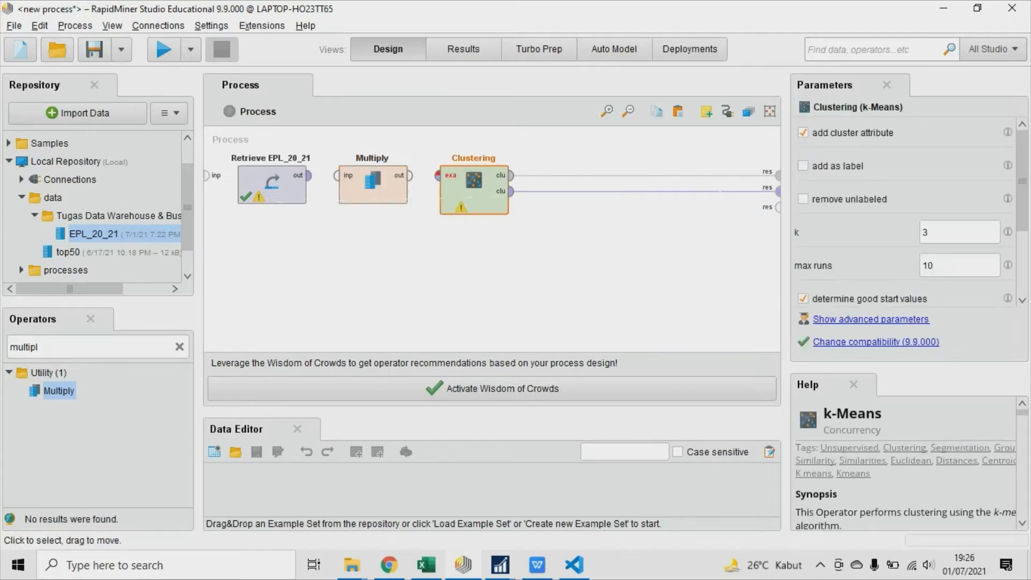
key(ctrl+c)
key(ctrl+v)
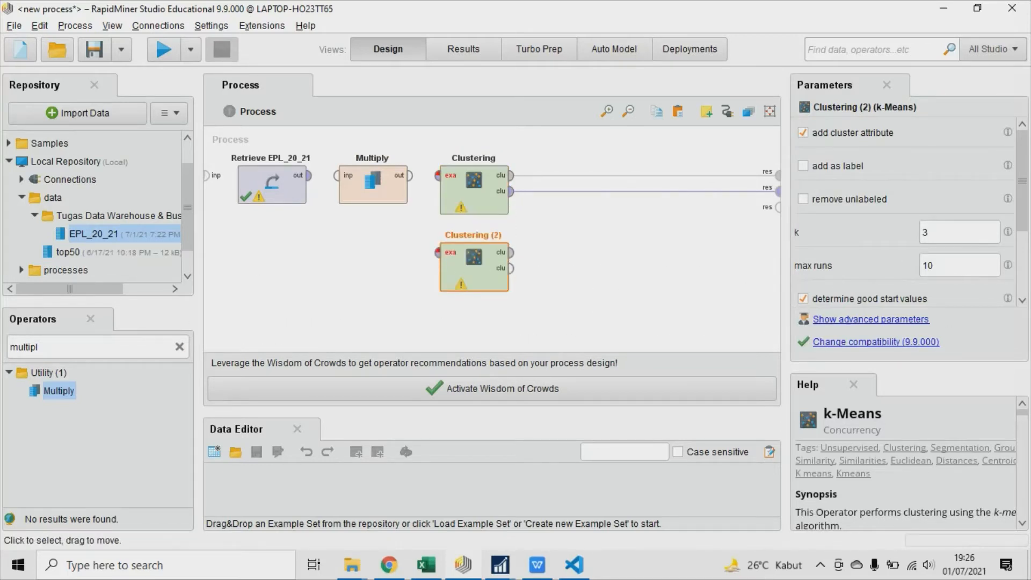
key(ctrl+v)
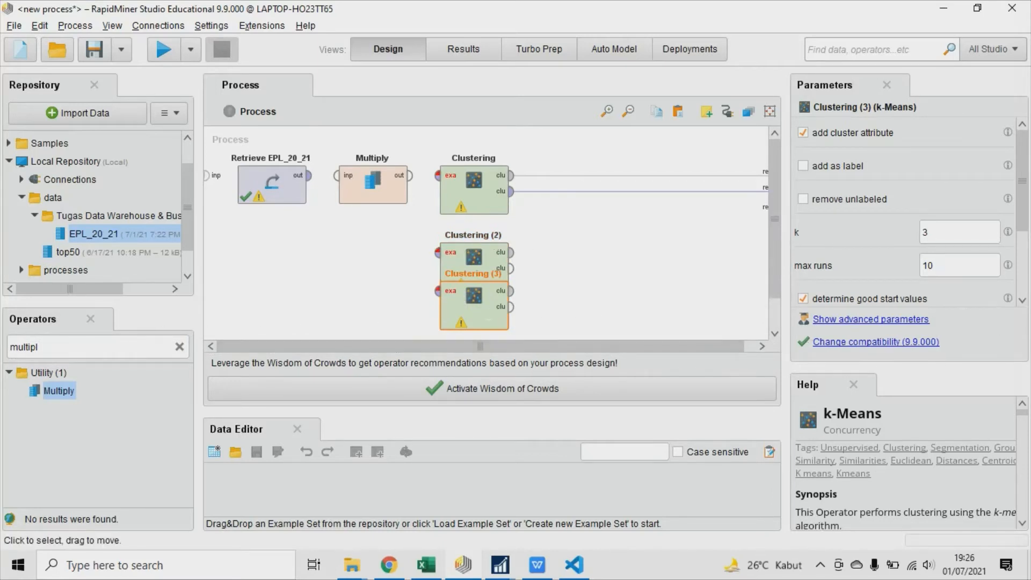
drag(483, 305, 483, 344)
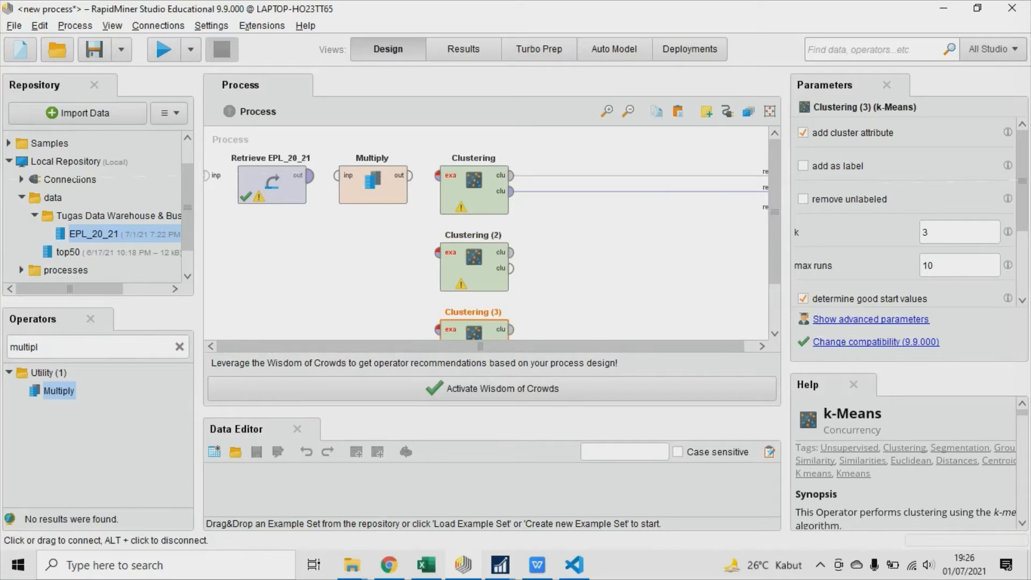
Connect the Retrieve EPL_20_21 output to Multiply and one Multiply output to the example set input of each of the three Clustering operators.
click(373, 185)
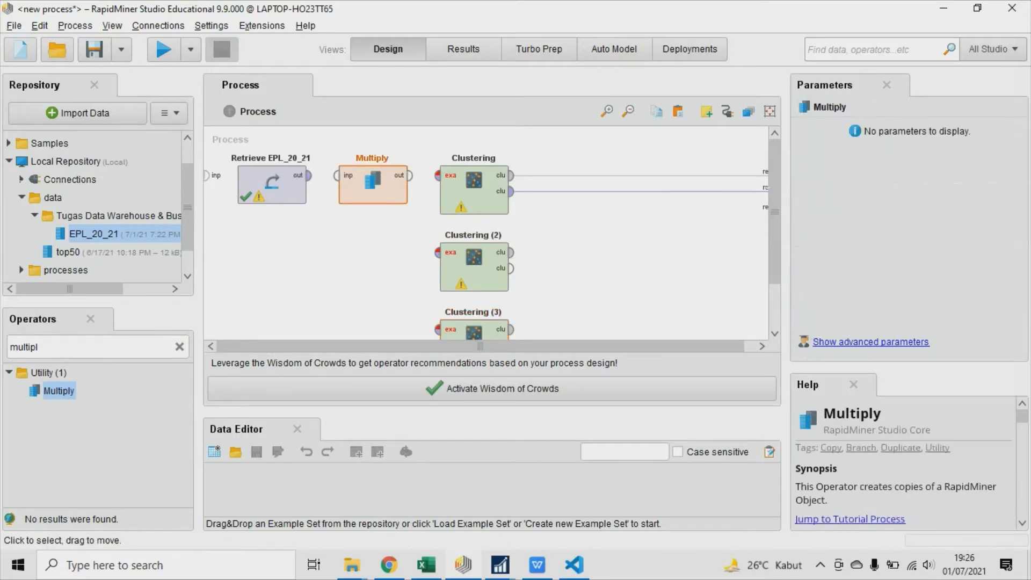
click(309, 176)
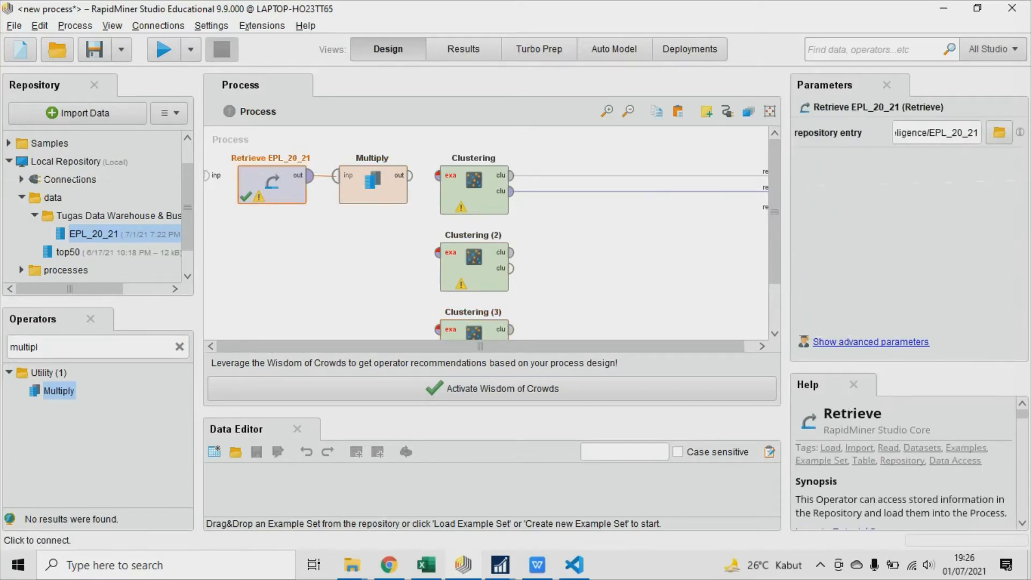
click(337, 175)
click(410, 176)
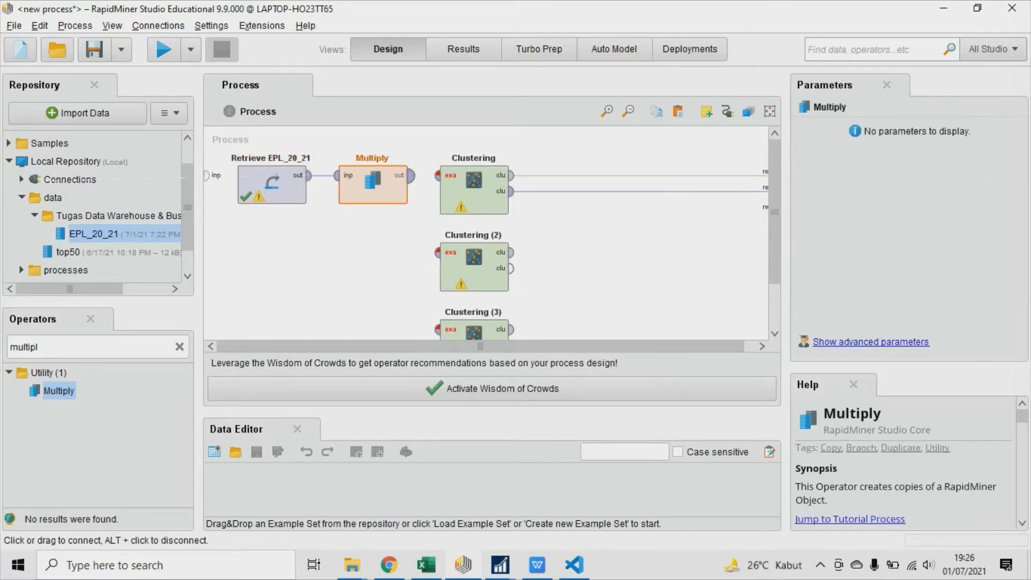
click(438, 175)
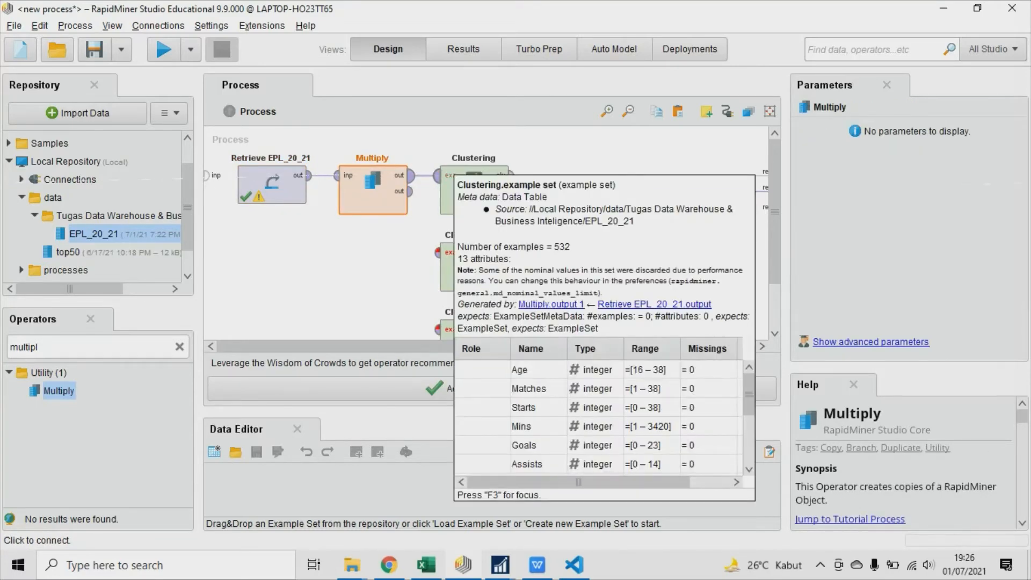
click(411, 192)
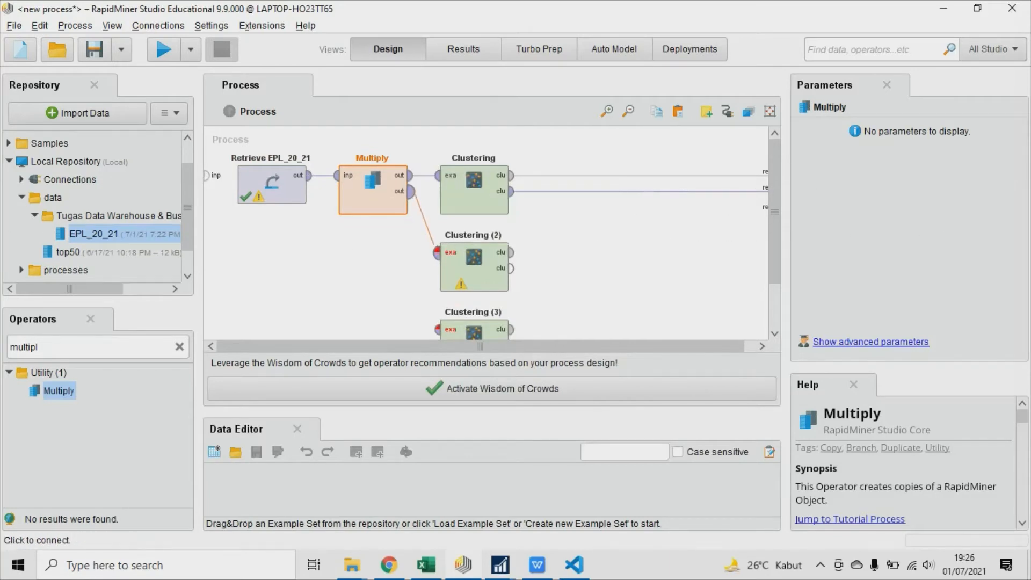
click(436, 251)
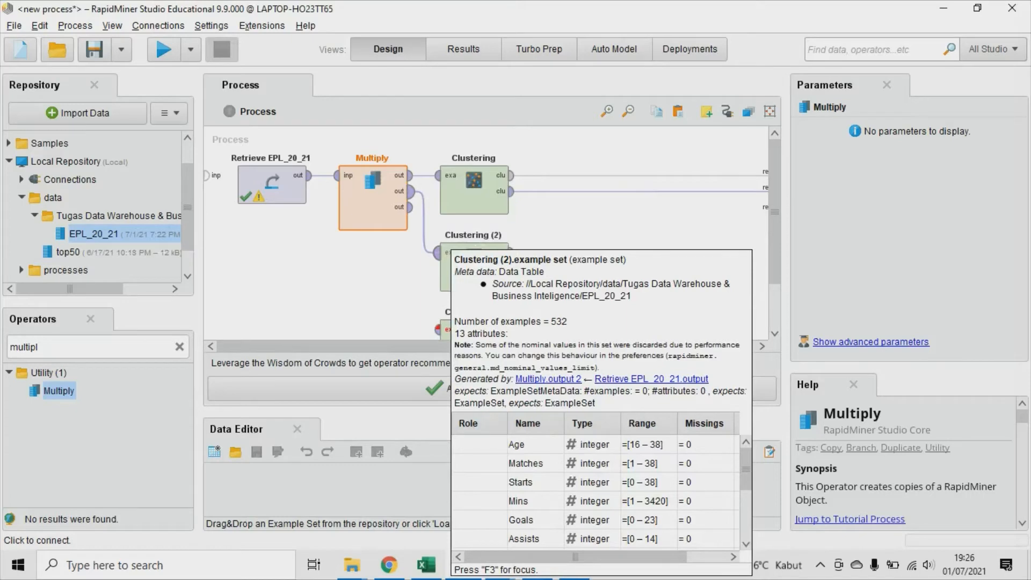
click(411, 207)
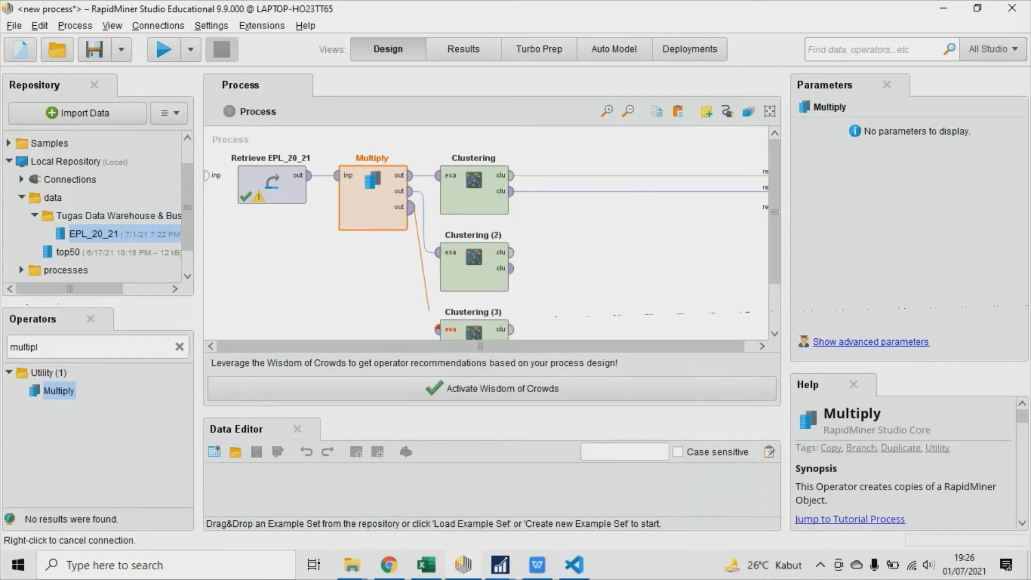
click(436, 329)
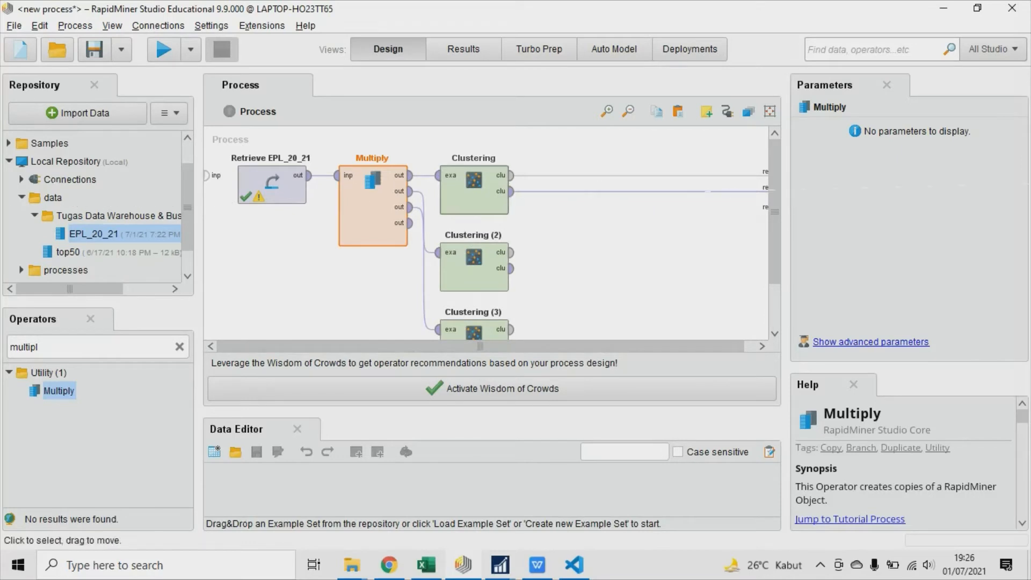
Set the cluster count k to 4 for Clustering (2) and to 5 for Clustering (3).
click(474, 196)
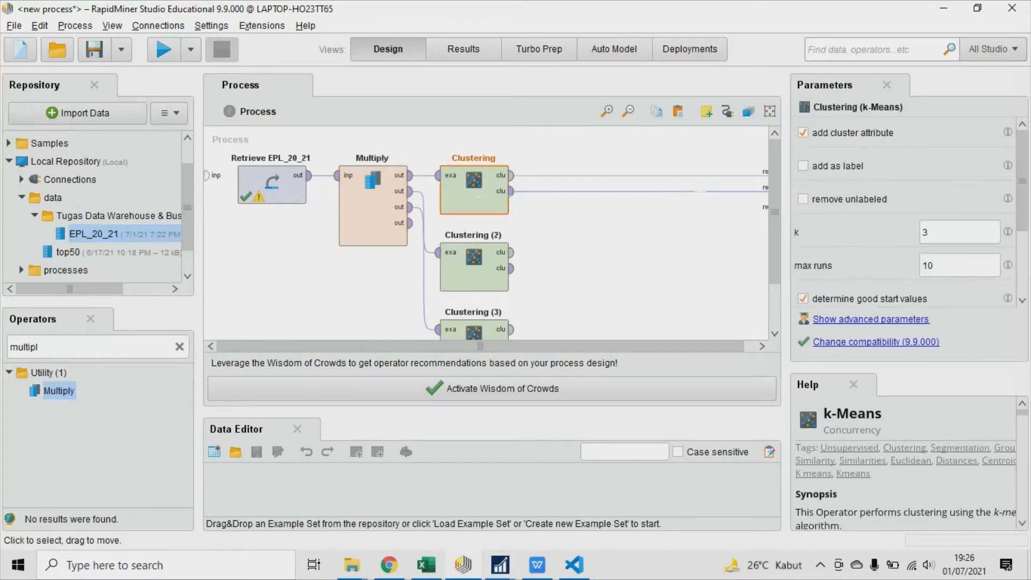
mouse_move(643, 191)
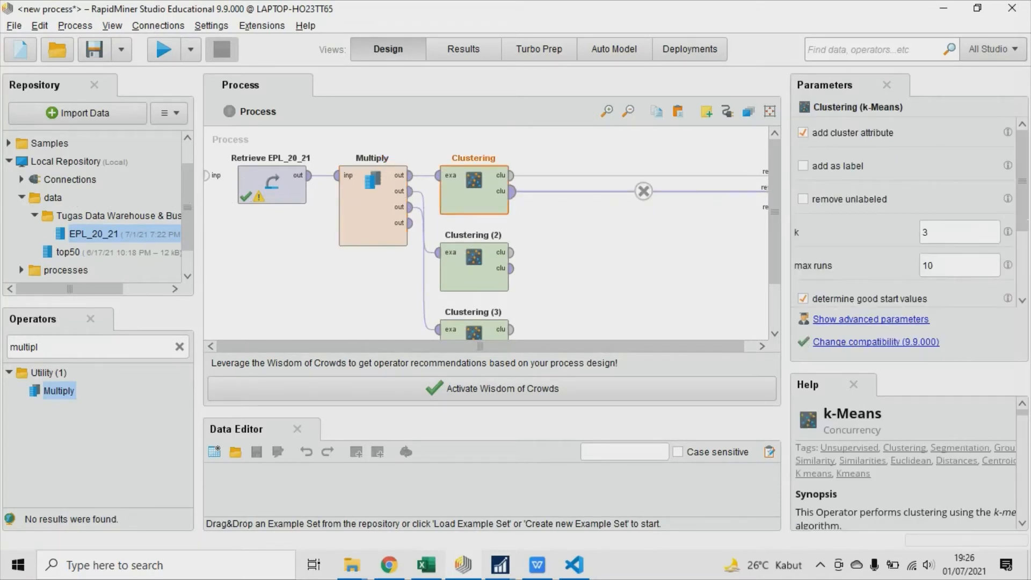
click(474, 273)
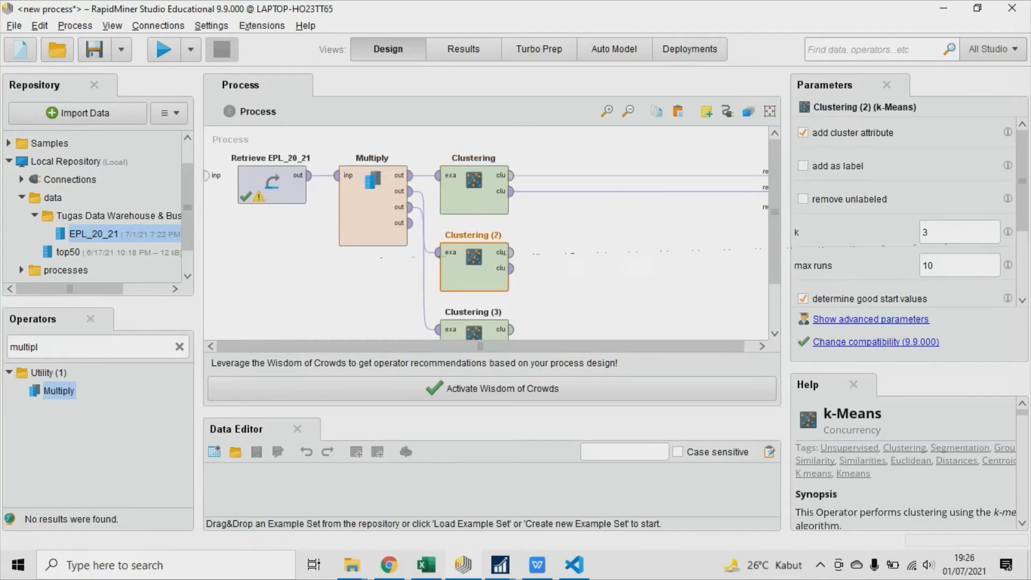
double_click(929, 232)
text(4)
drag(510, 481, 510, 503)
click(483, 348)
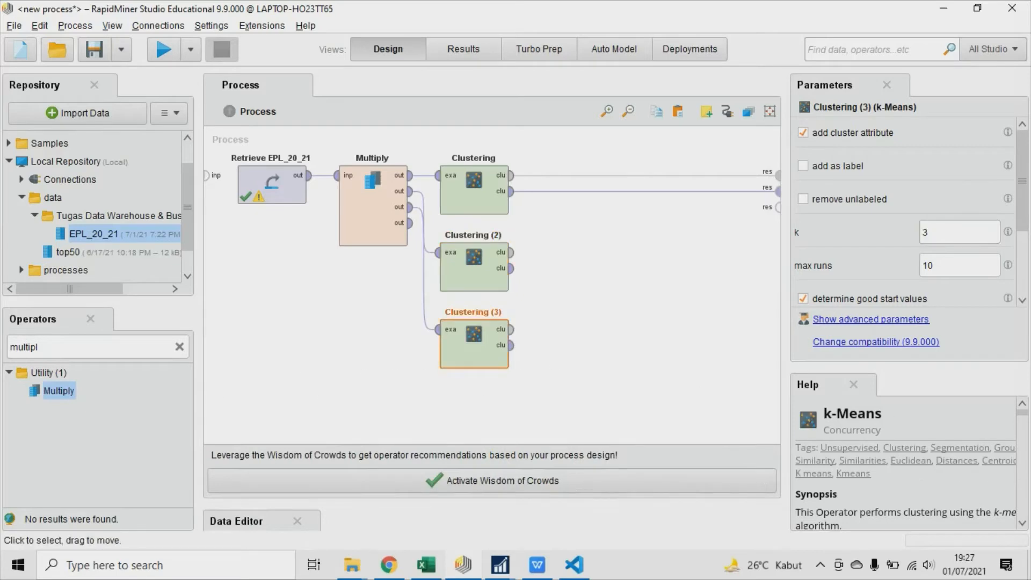
drag(934, 232, 921, 232)
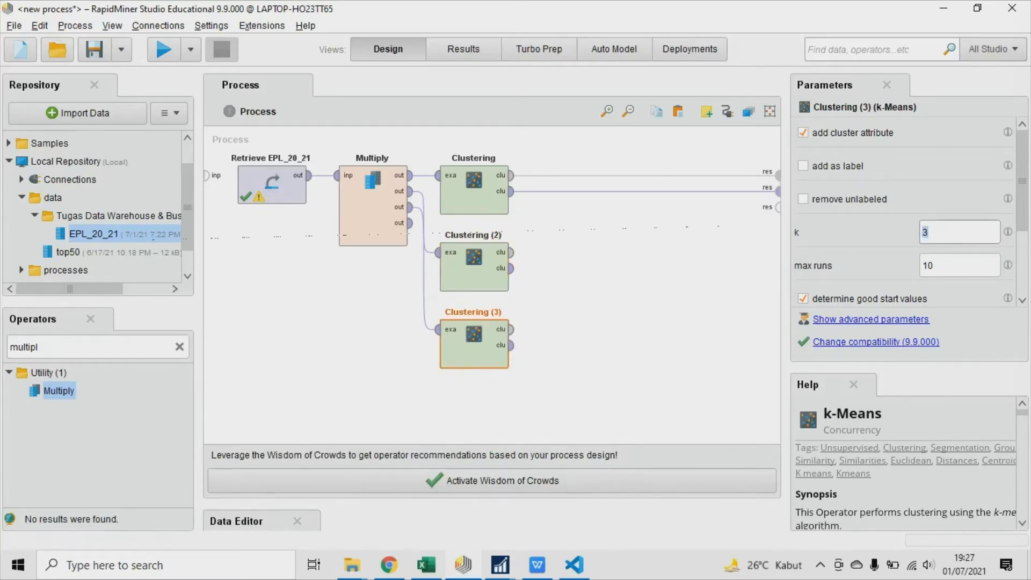
text(5)
Remove both connections from the first Clustering operator to the process results.
click(633, 257)
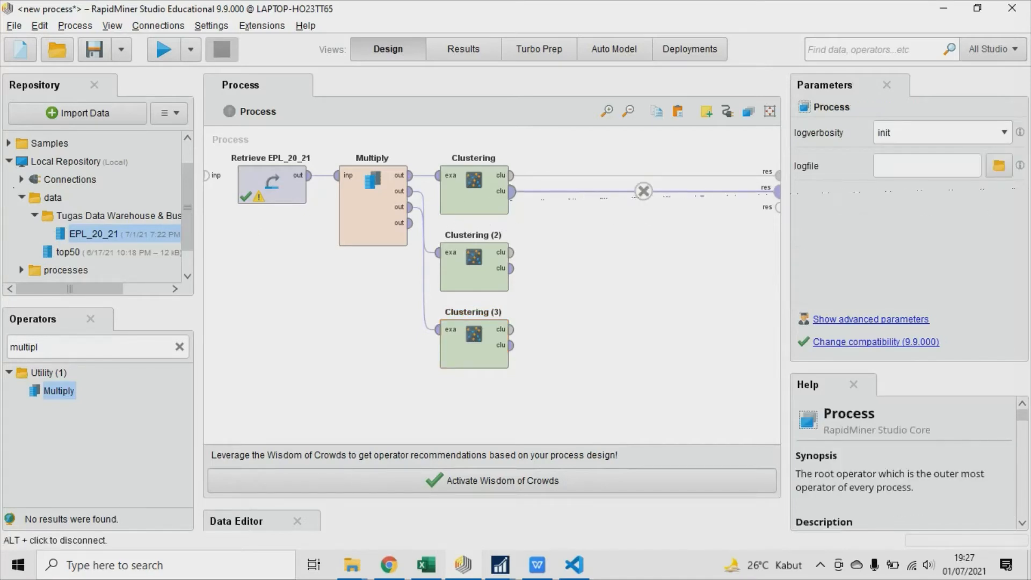
click(643, 190)
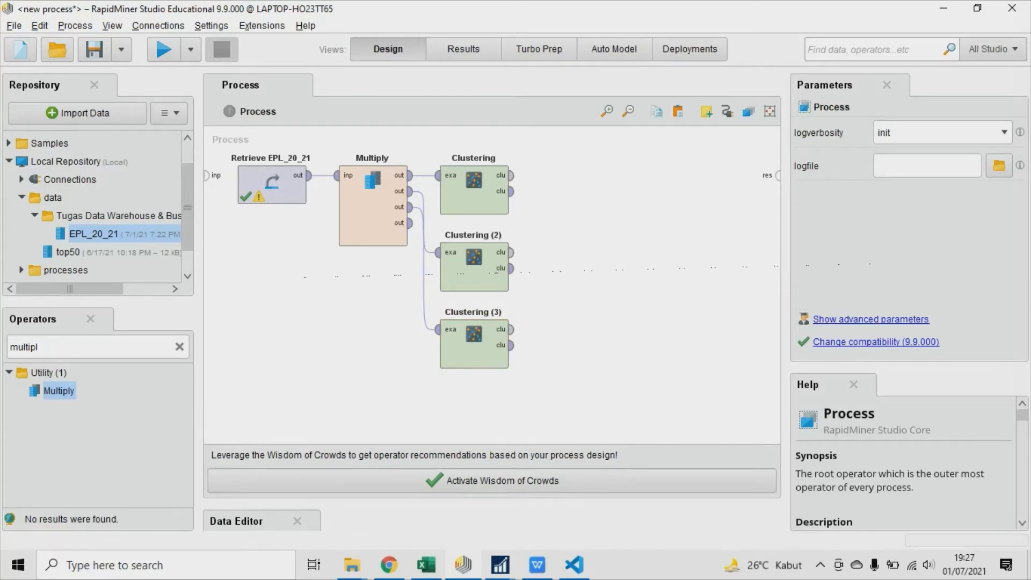
Find the Cluster Distance Performance operator and place one beside each of the three Clustering operators.
click(80, 347)
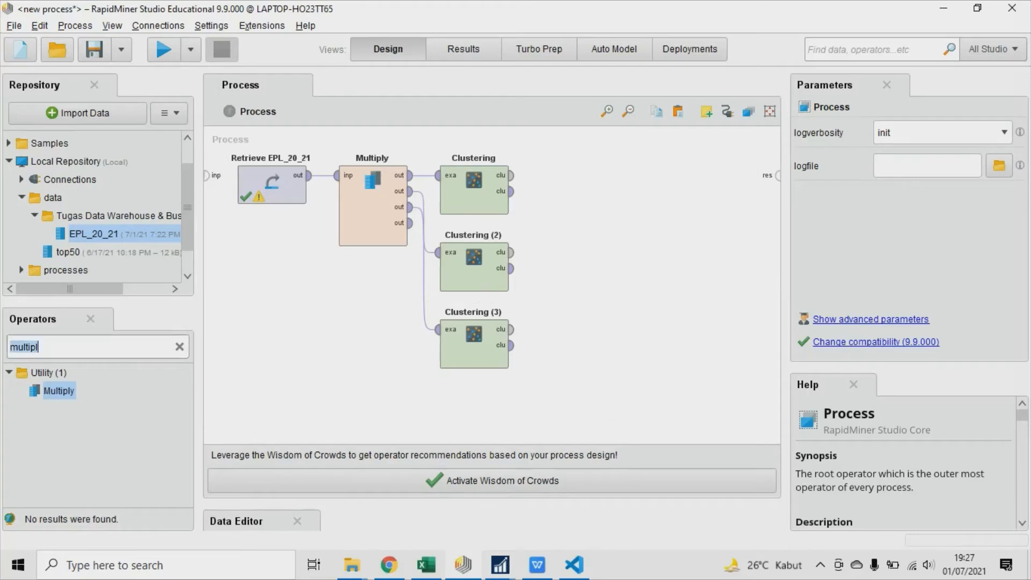
text(p)
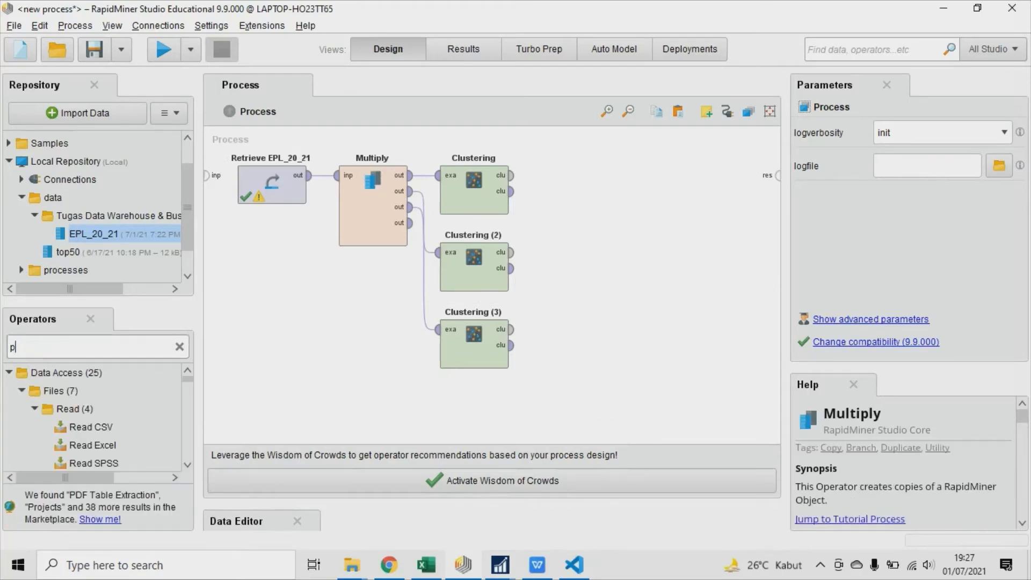
text(erfo)
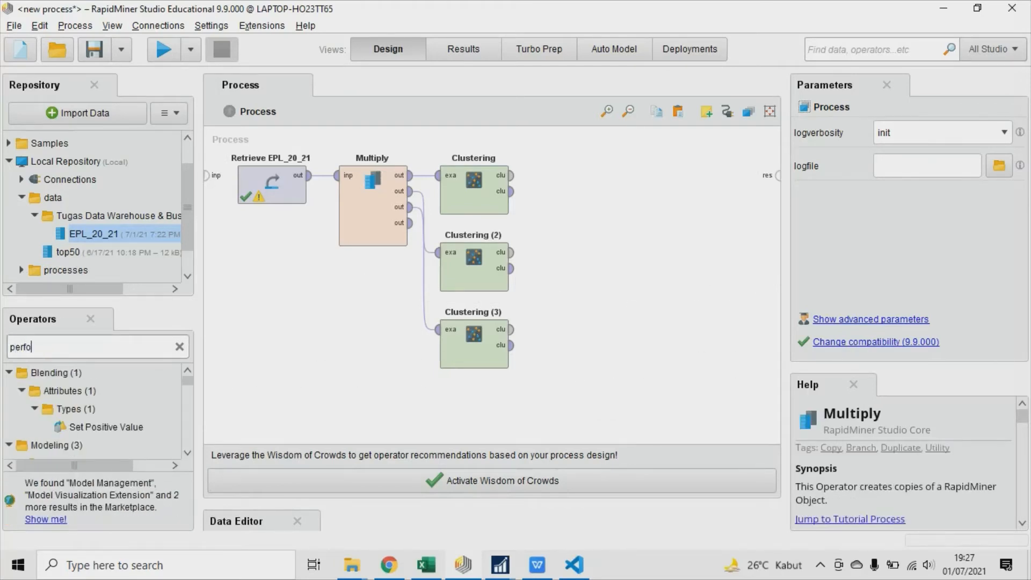
text(rmance)
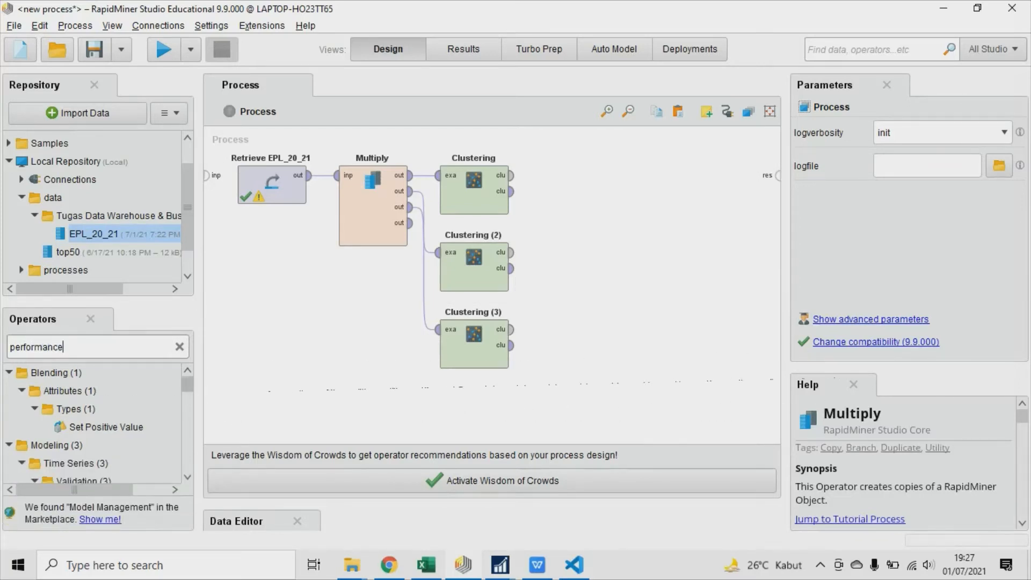
scroll(96, 424, down, 4)
scroll(96, 424, down, 6)
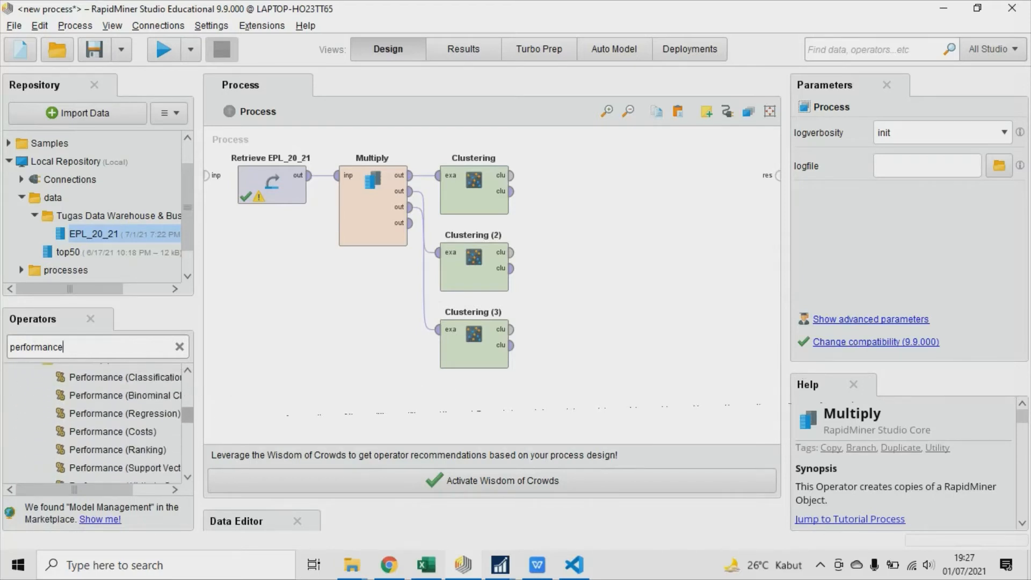
scroll(97, 424, down, 4)
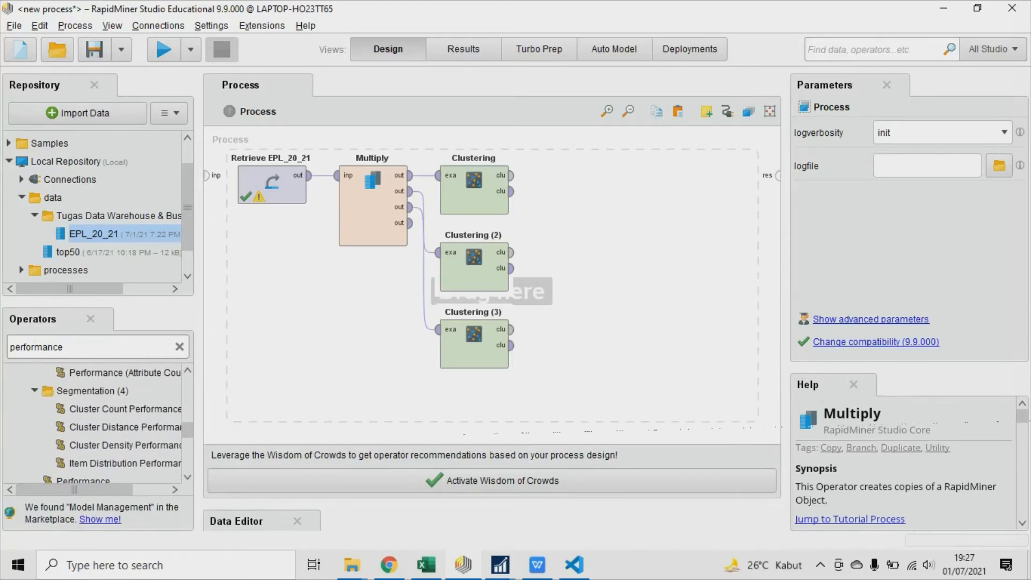
click(124, 427)
drag(125, 427, 574, 193)
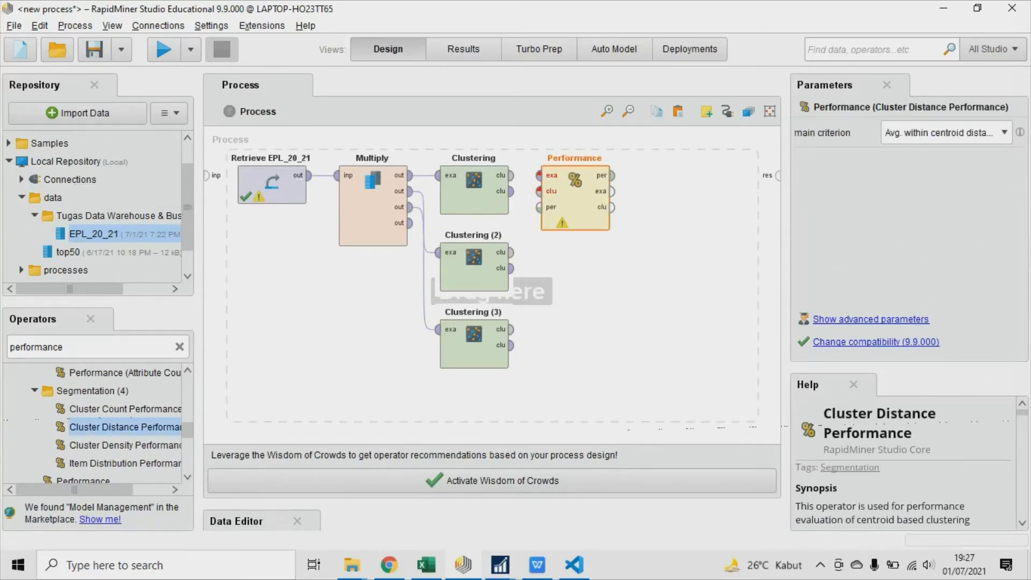
drag(125, 427, 575, 273)
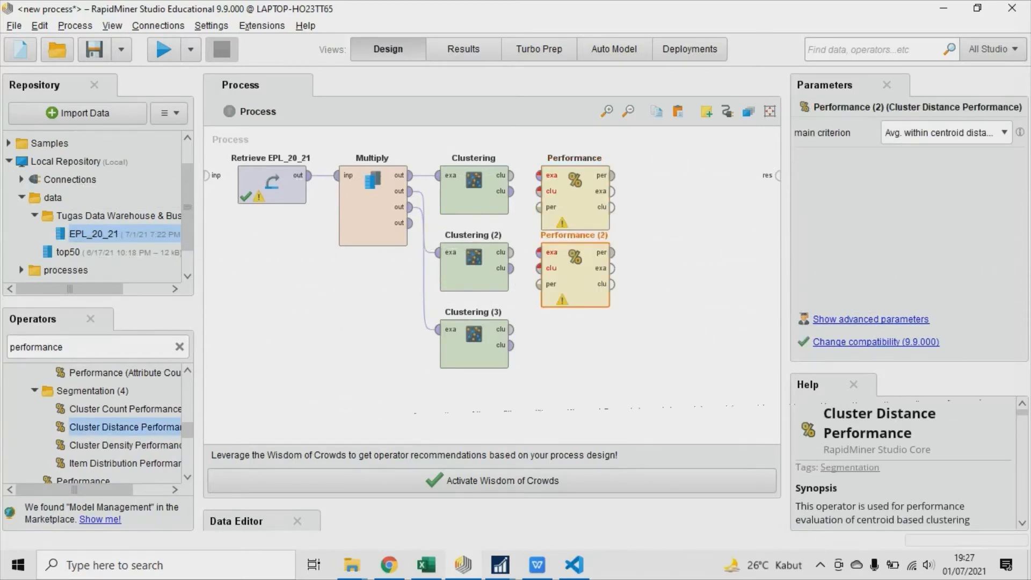
drag(125, 427, 574, 349)
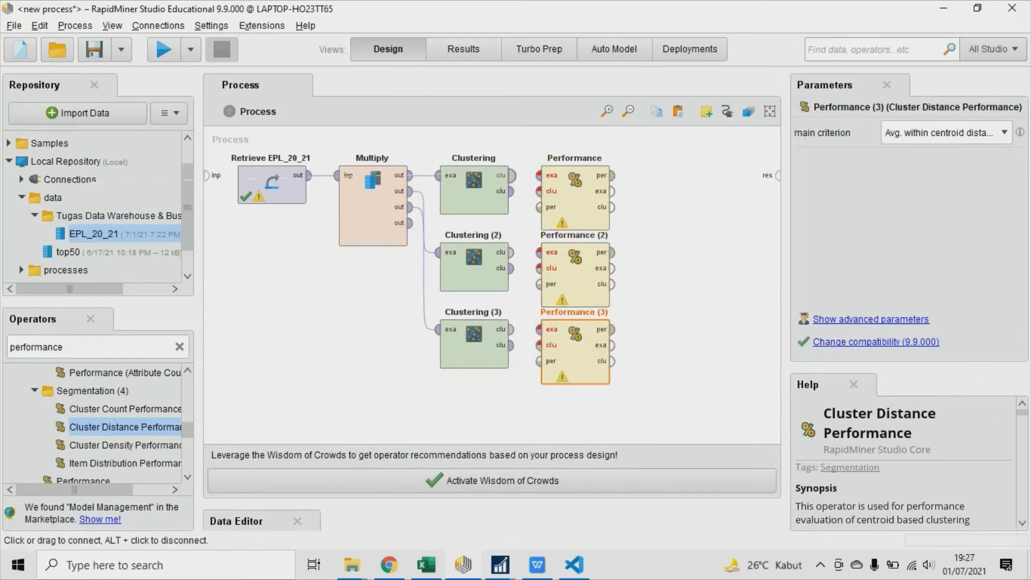
Connect each Clustering operator's cluster model and clustered set outputs to the matching inputs of the Performance operator beside it.
click(511, 175)
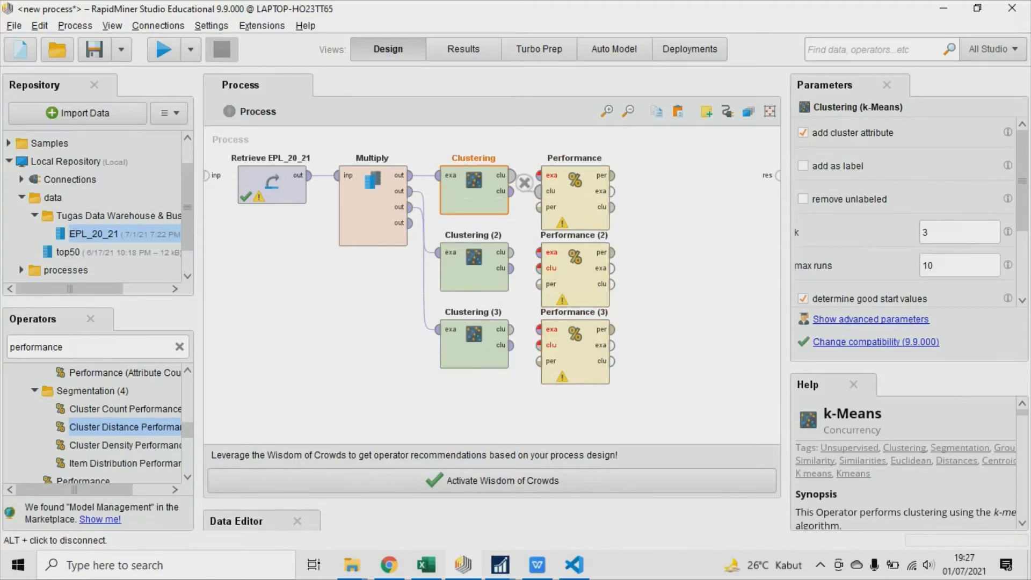
drag(511, 191, 539, 175)
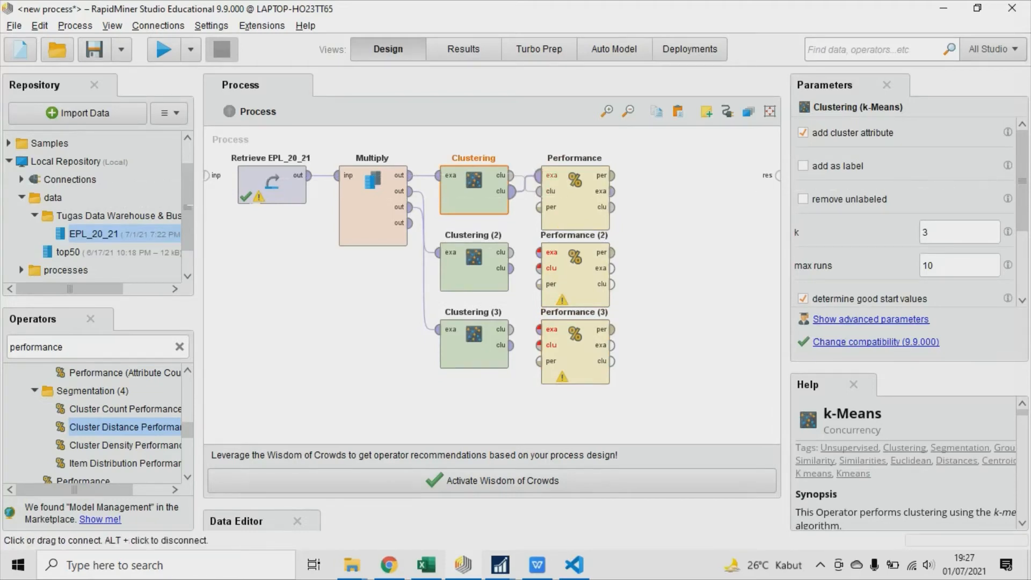
click(511, 268)
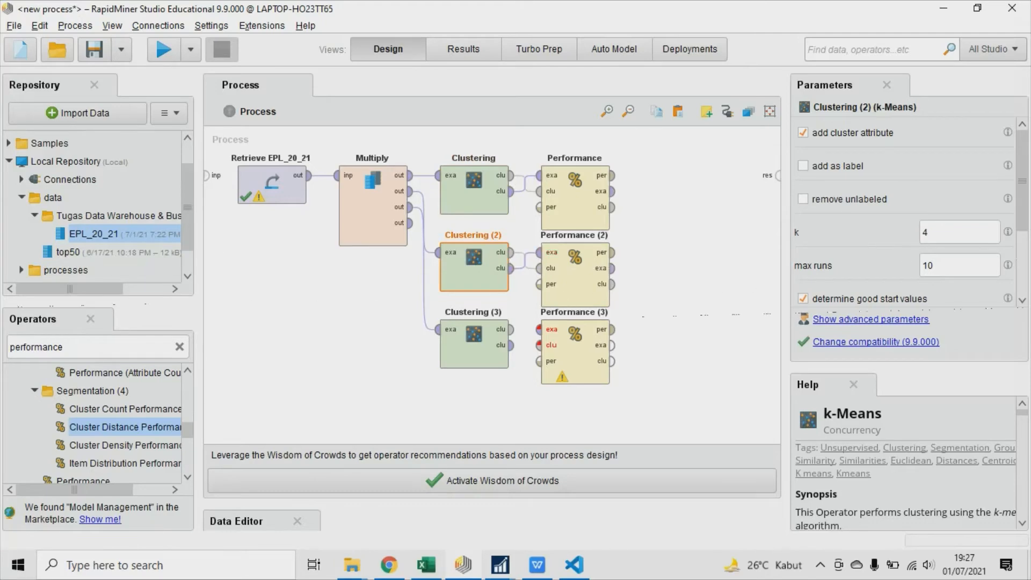
click(538, 252)
click(511, 344)
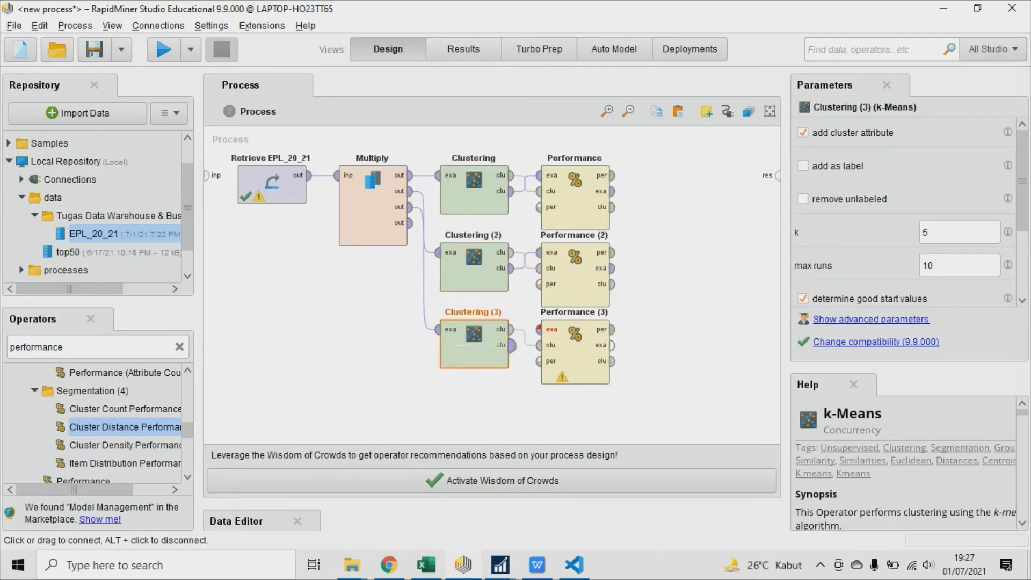
click(538, 329)
Connect the performance output of each of the three Performance operators to its own process result port.
click(613, 175)
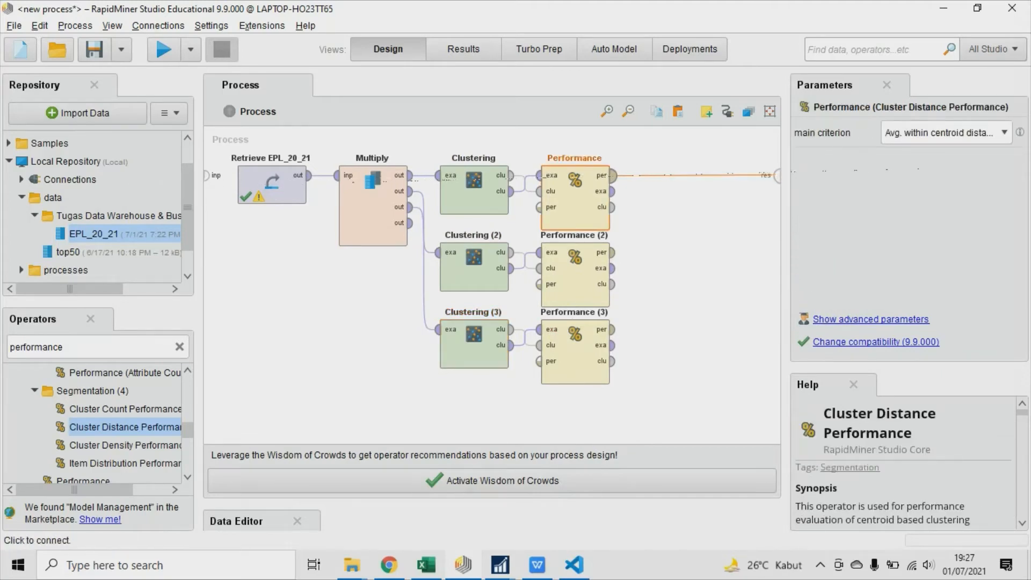
click(776, 174)
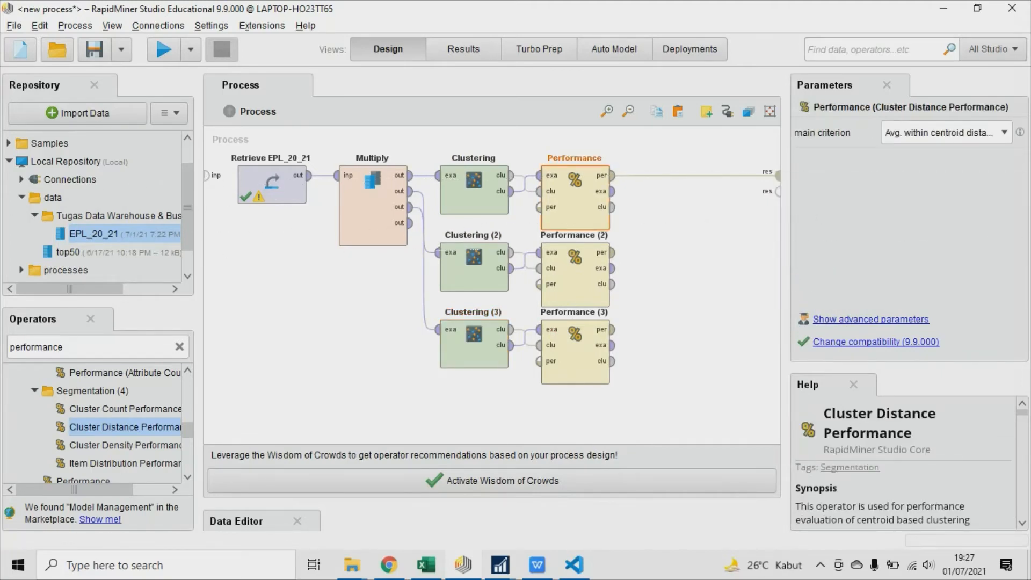
click(612, 251)
click(776, 191)
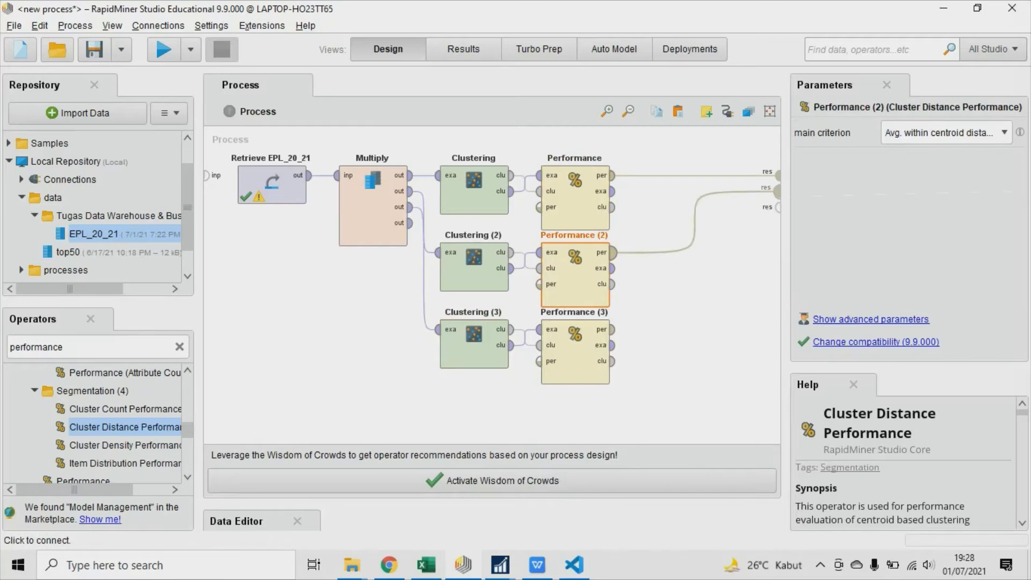
click(612, 329)
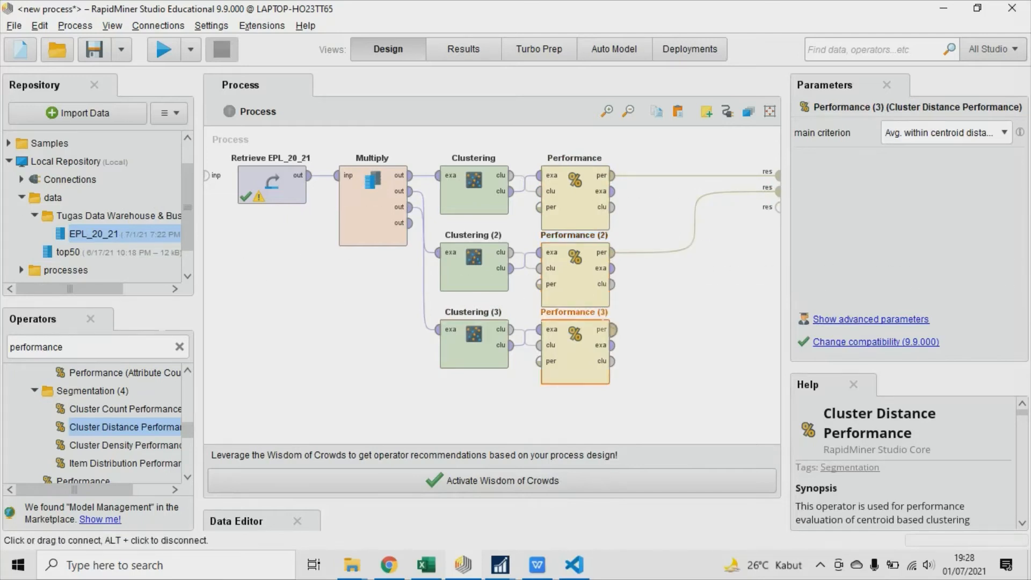
click(777, 205)
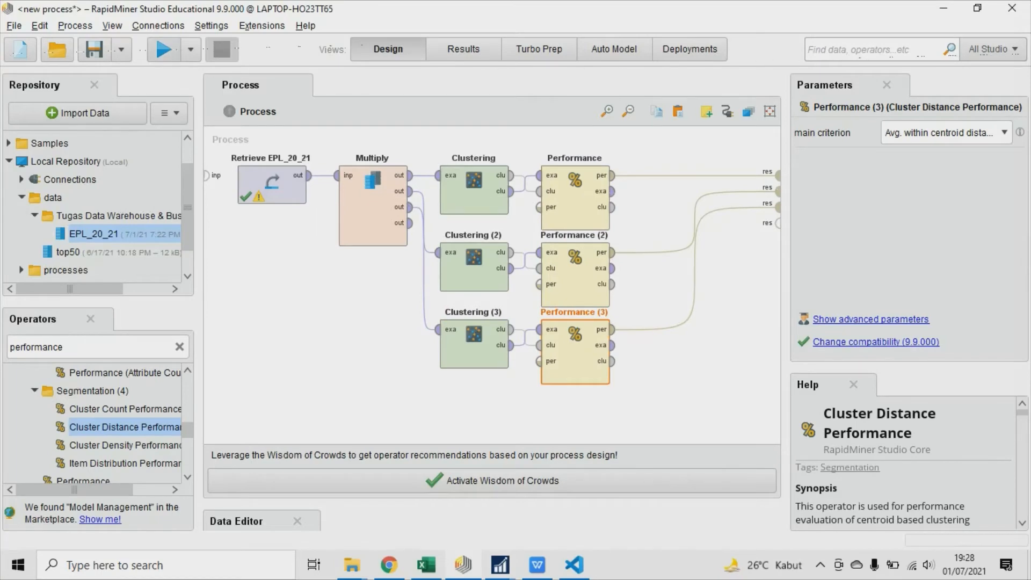
Run the process and compare the Davies Bouldin criterion across the Performance, Performance (2) and Performance (3) results.
click(164, 49)
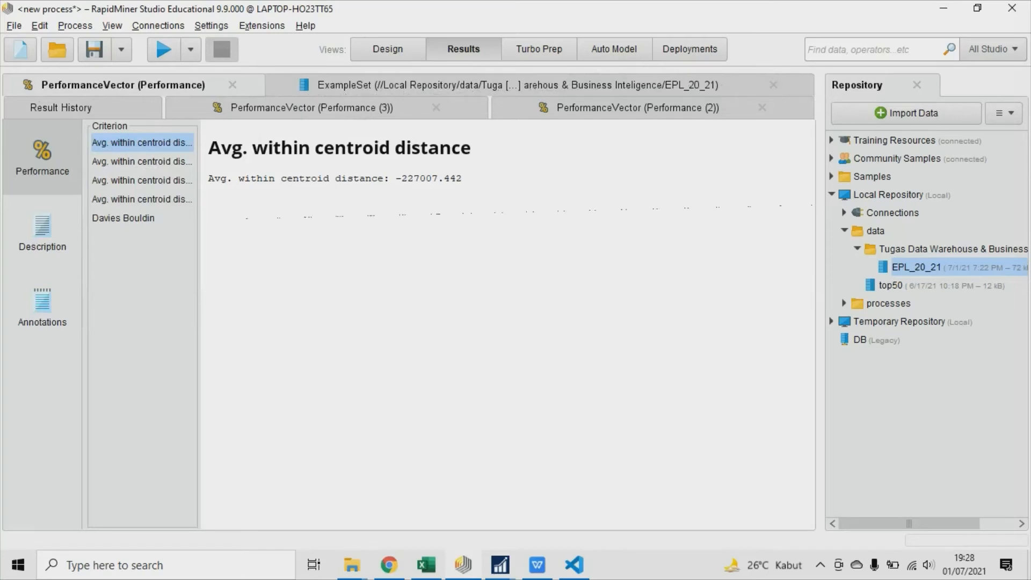
click(124, 218)
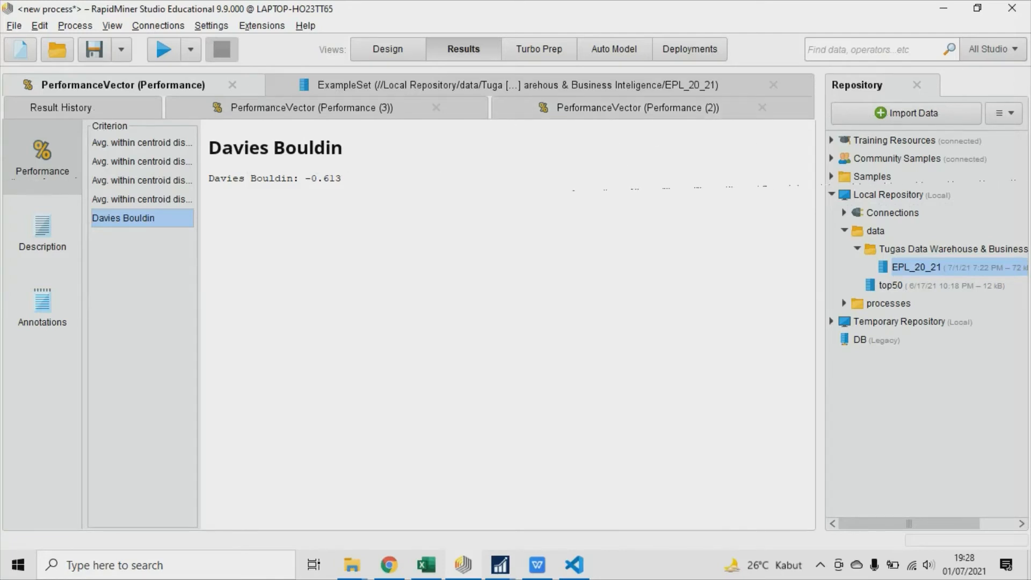
click(638, 108)
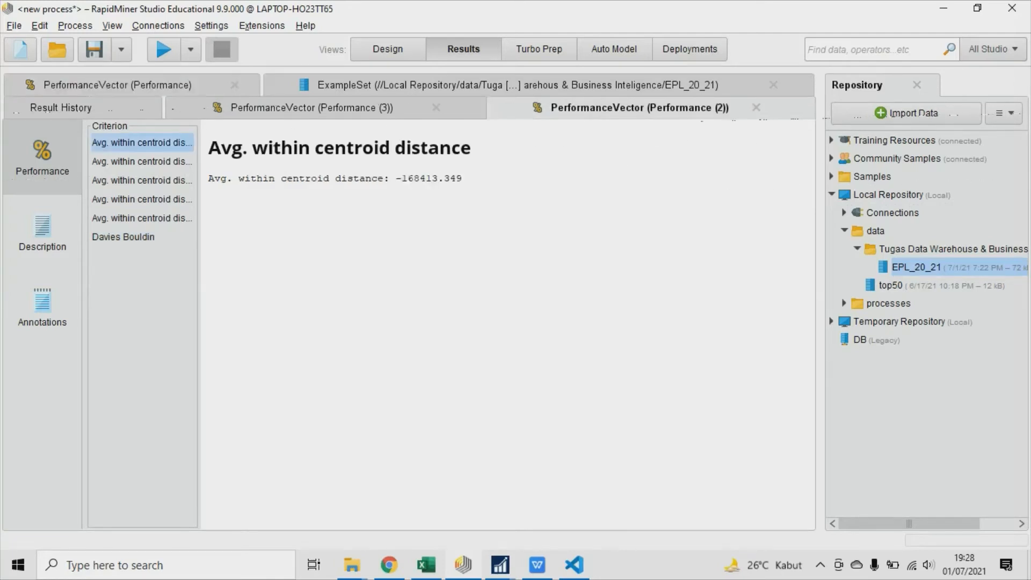
click(123, 236)
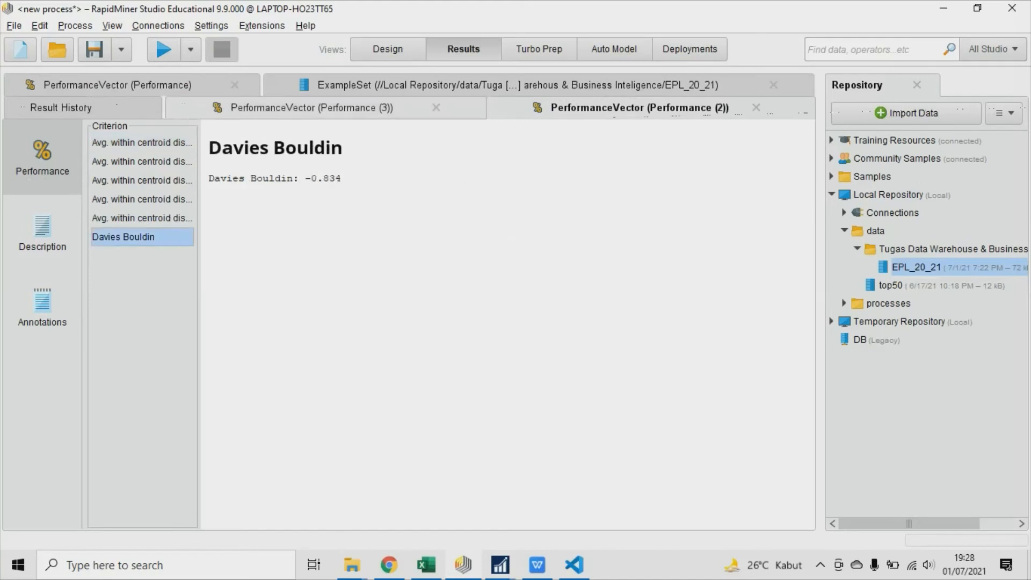
click(312, 108)
click(124, 256)
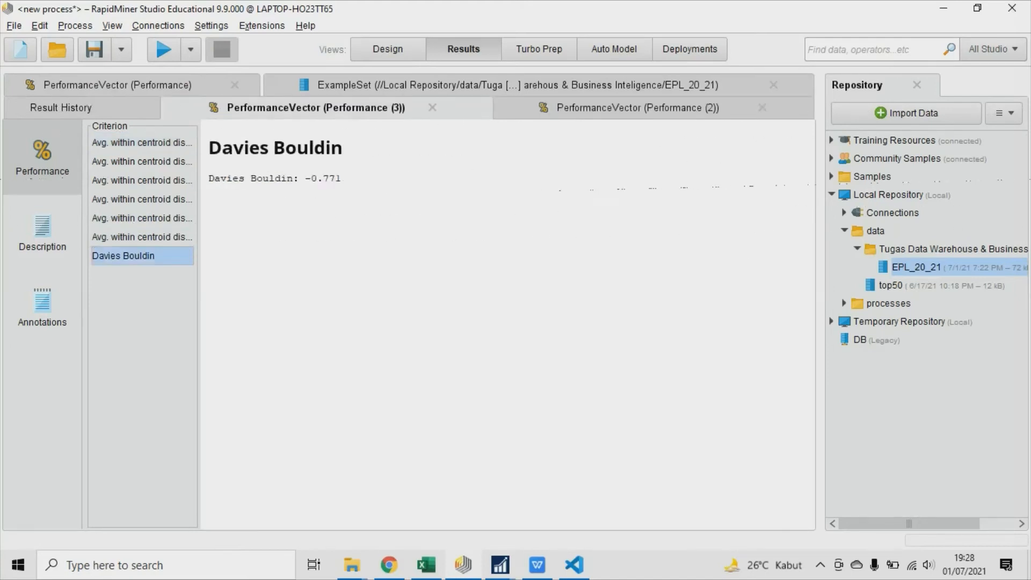
click(637, 107)
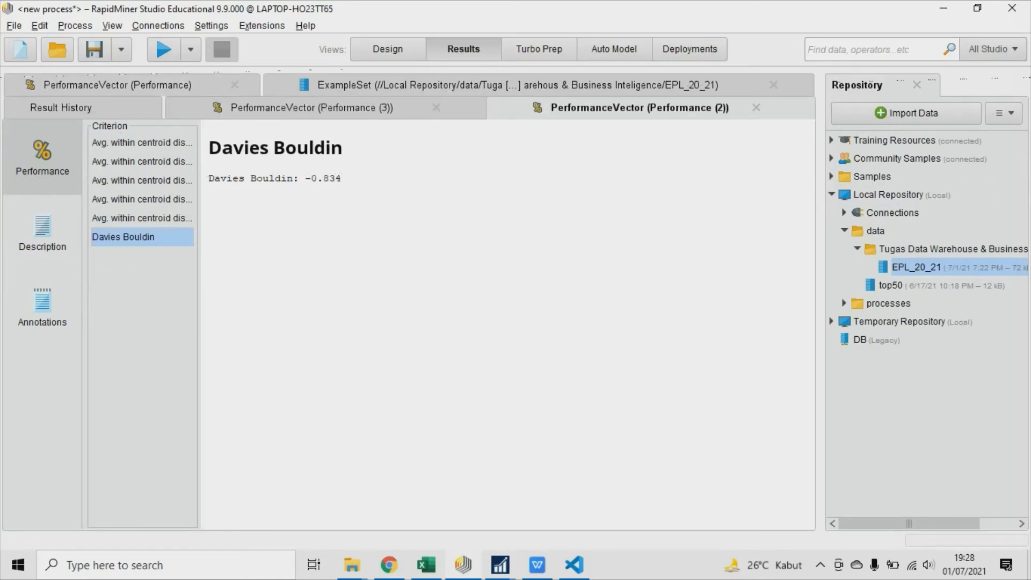
click(118, 85)
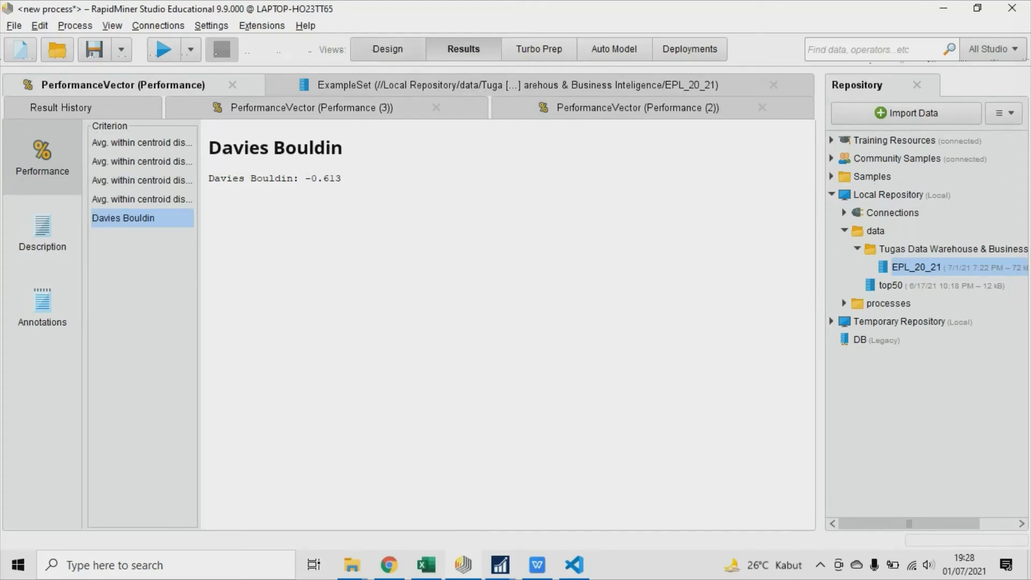
Set the cluster count k of Clustering (2) to 2 and rerun the process.
click(387, 49)
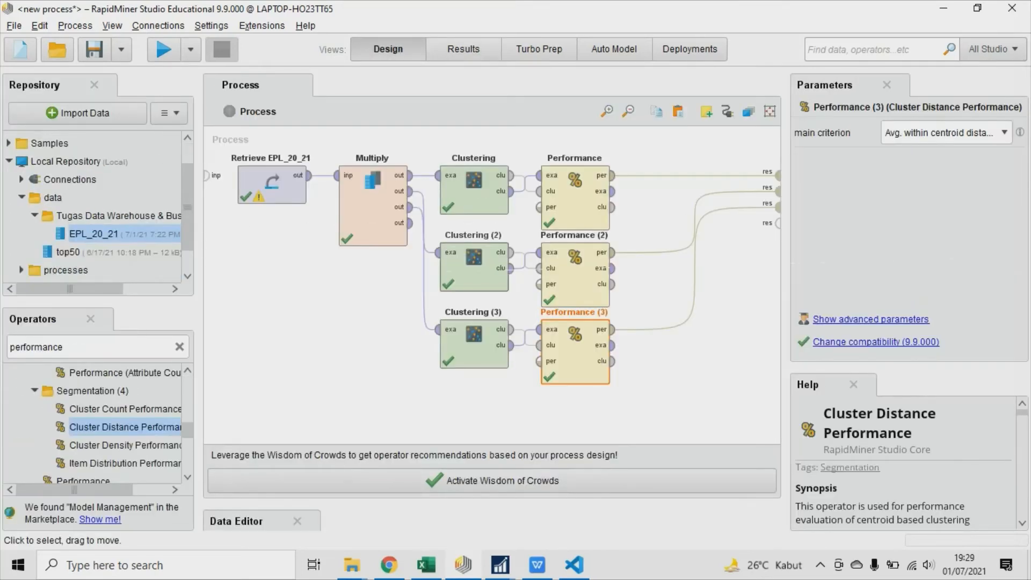
click(473, 270)
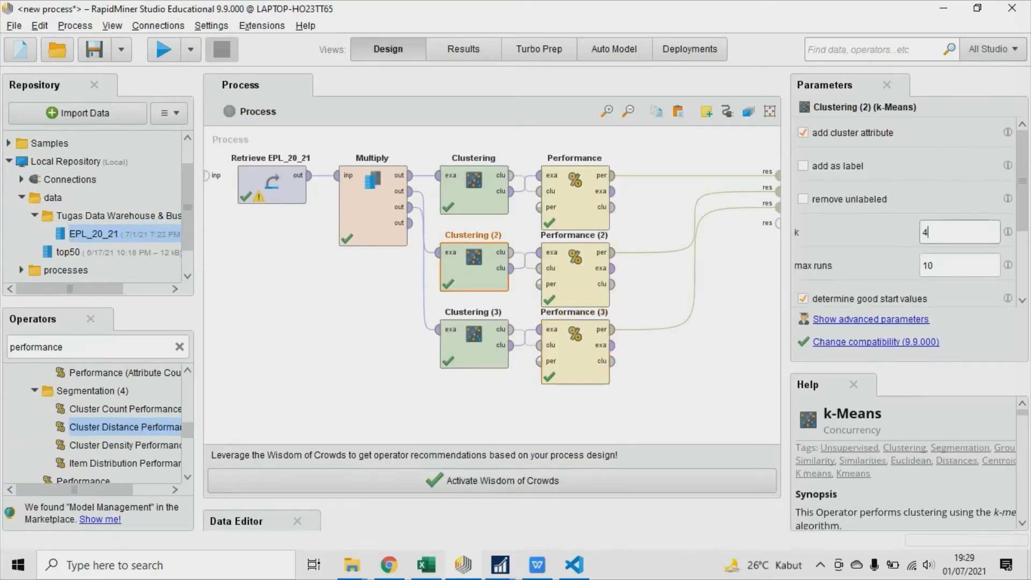
double_click(934, 232)
text(2)
key(F11)
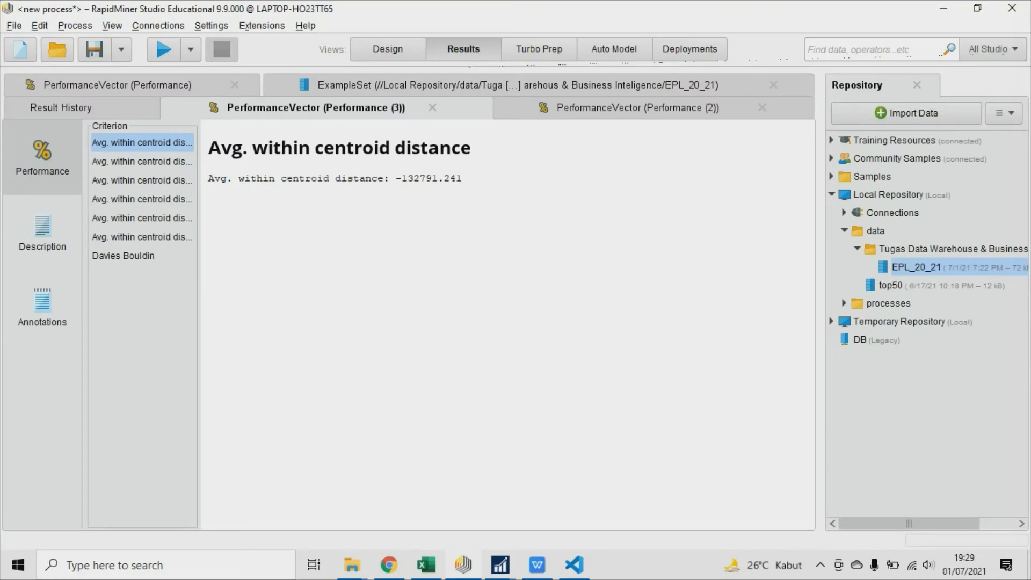
Compare the Davies Bouldin criterion of Performance (2) with that of Performance, and look over the example set and Performance (3) results.
click(637, 108)
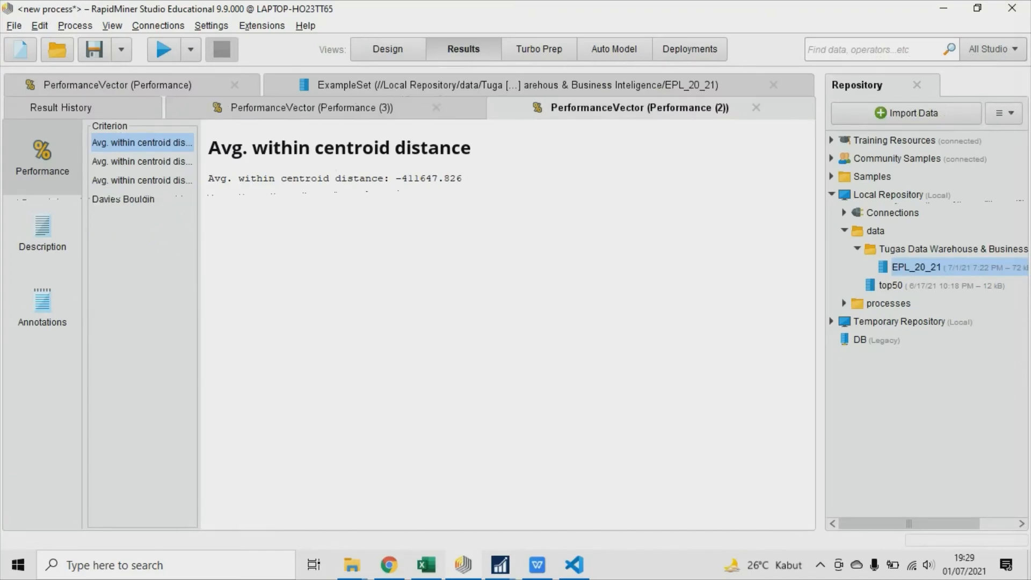
click(133, 199)
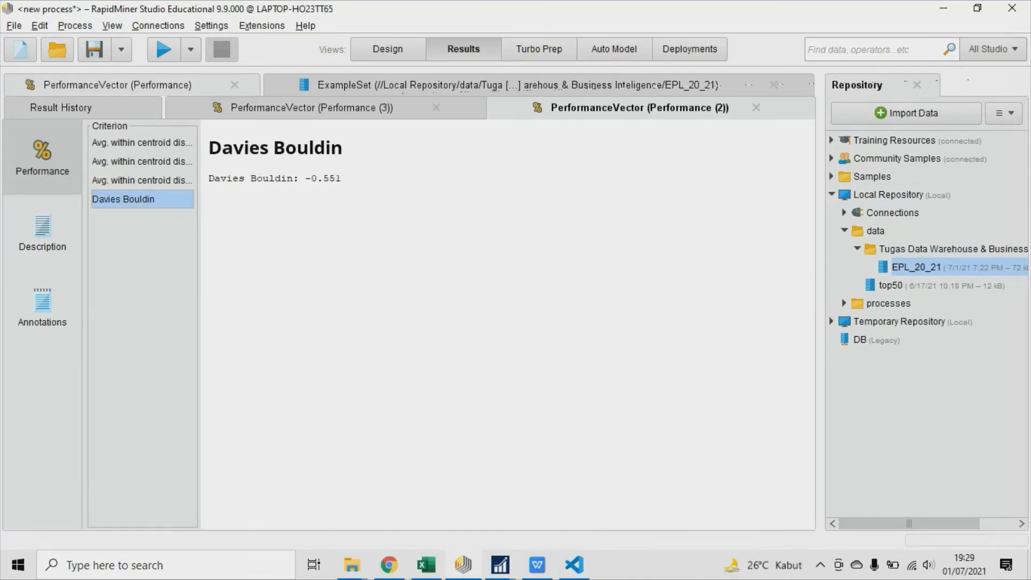
click(171, 86)
click(140, 218)
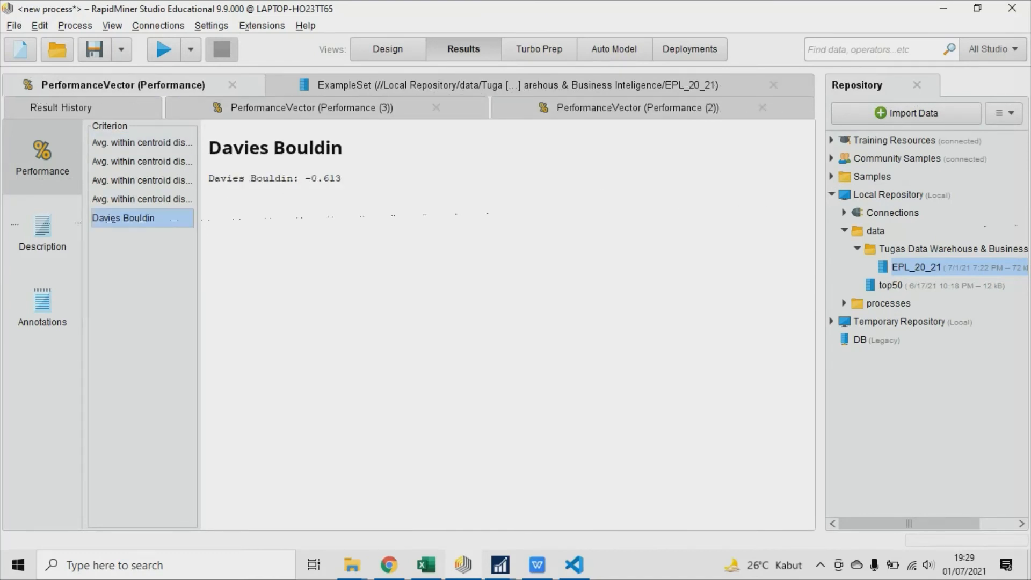
click(634, 107)
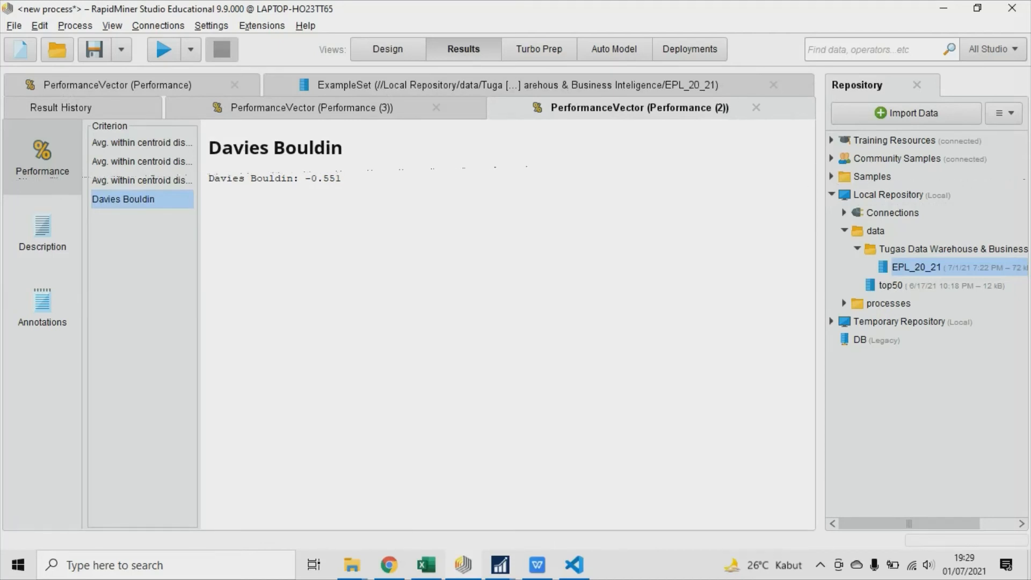
click(118, 85)
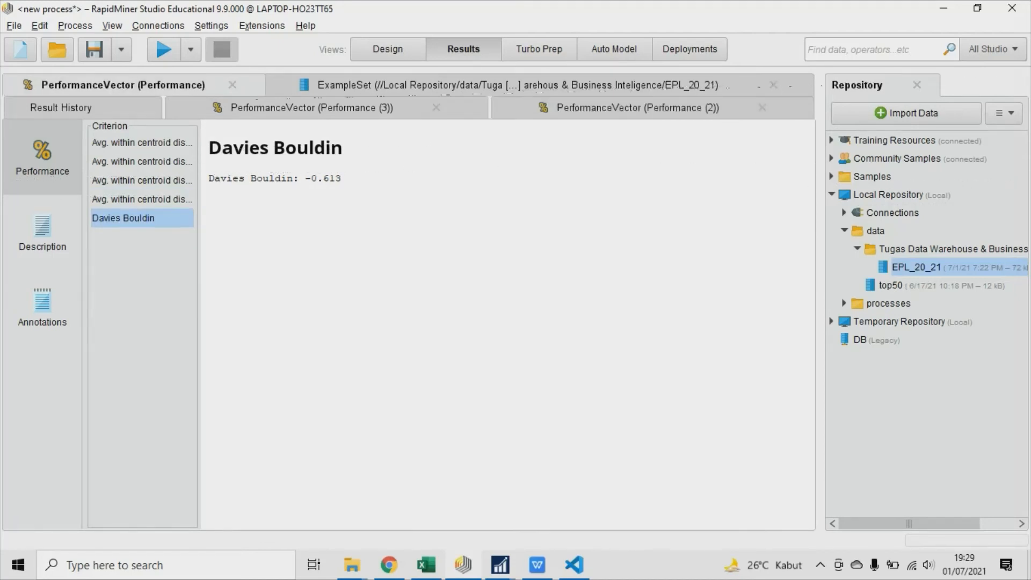
click(518, 85)
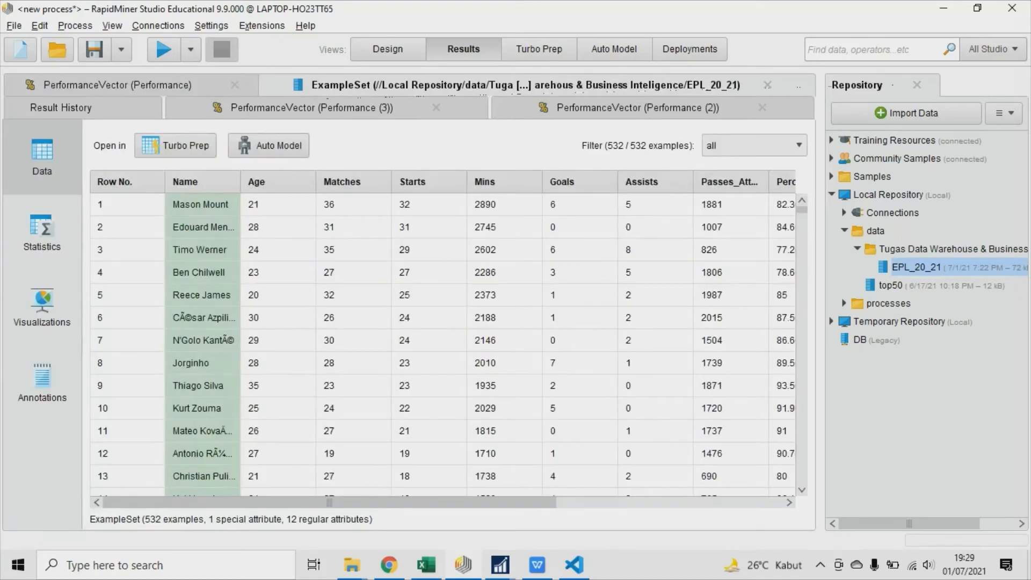
click(118, 85)
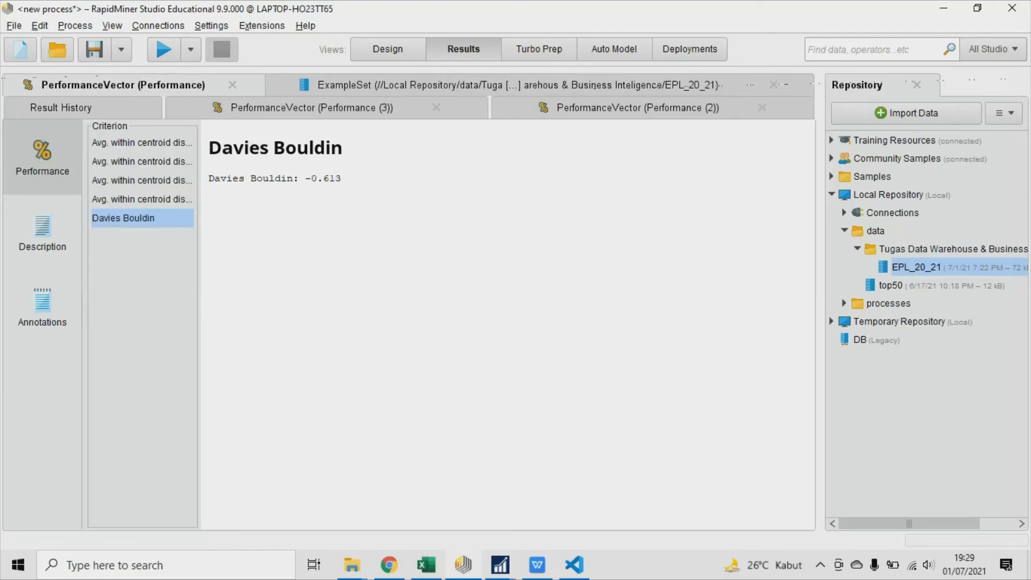
click(312, 108)
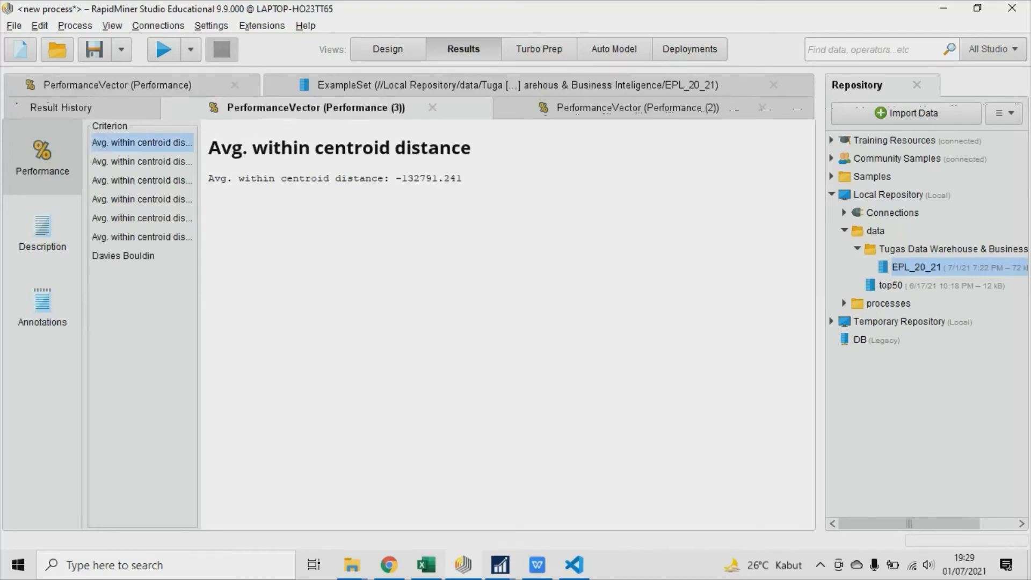
Connect the example set and cluster model outputs of Performance (2) to the next two free process result ports.
click(388, 49)
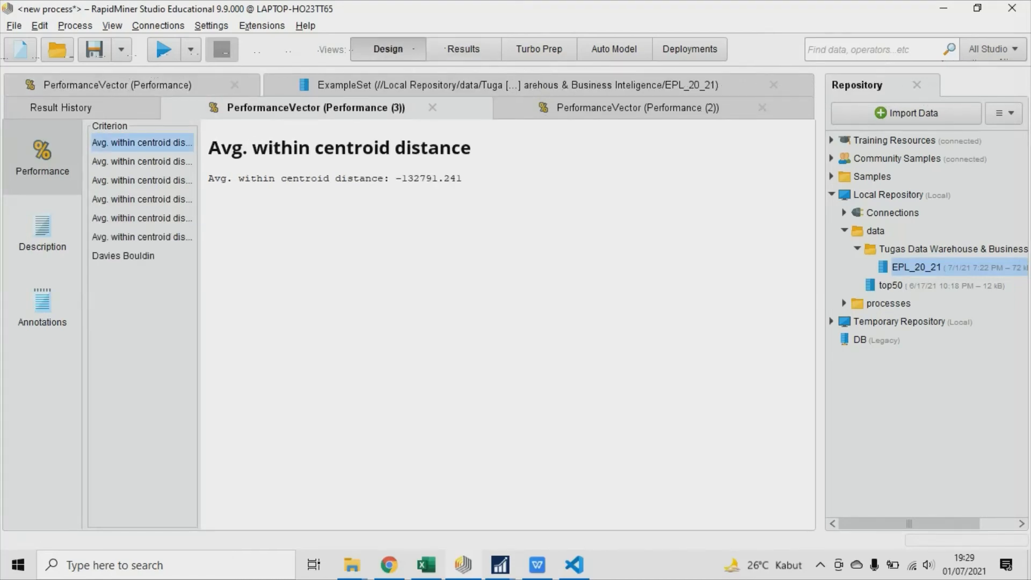
click(612, 268)
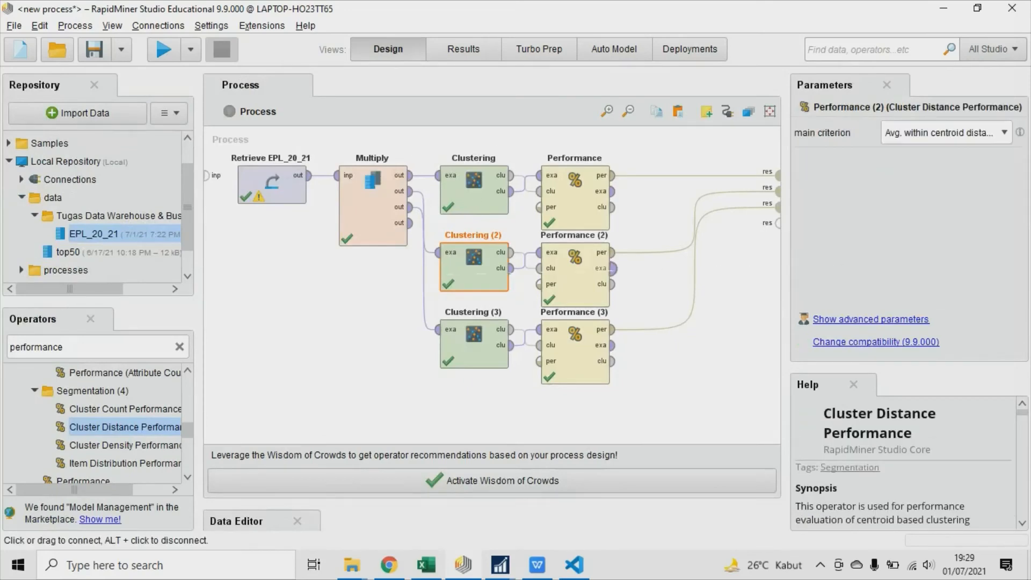
click(777, 222)
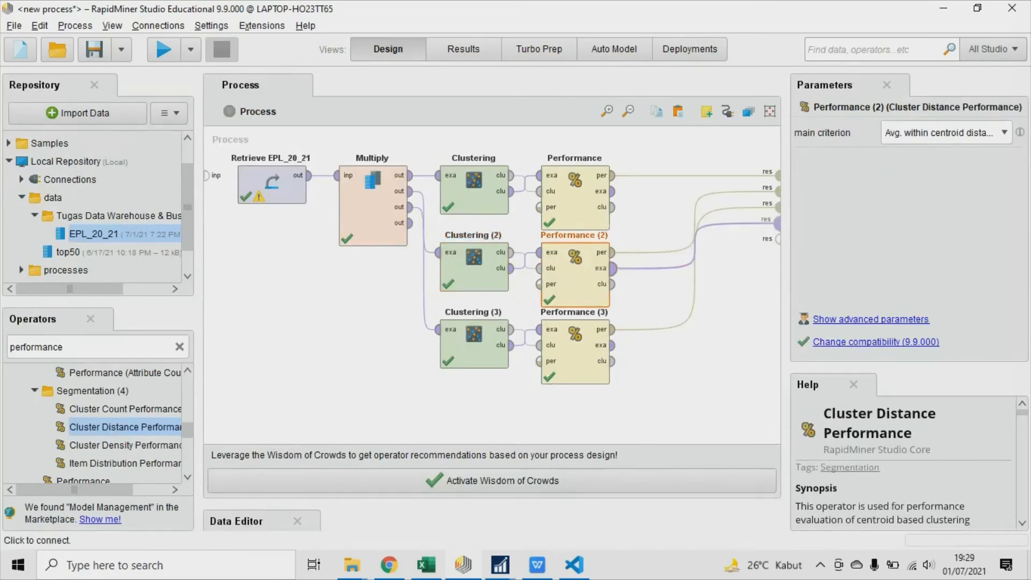
click(612, 284)
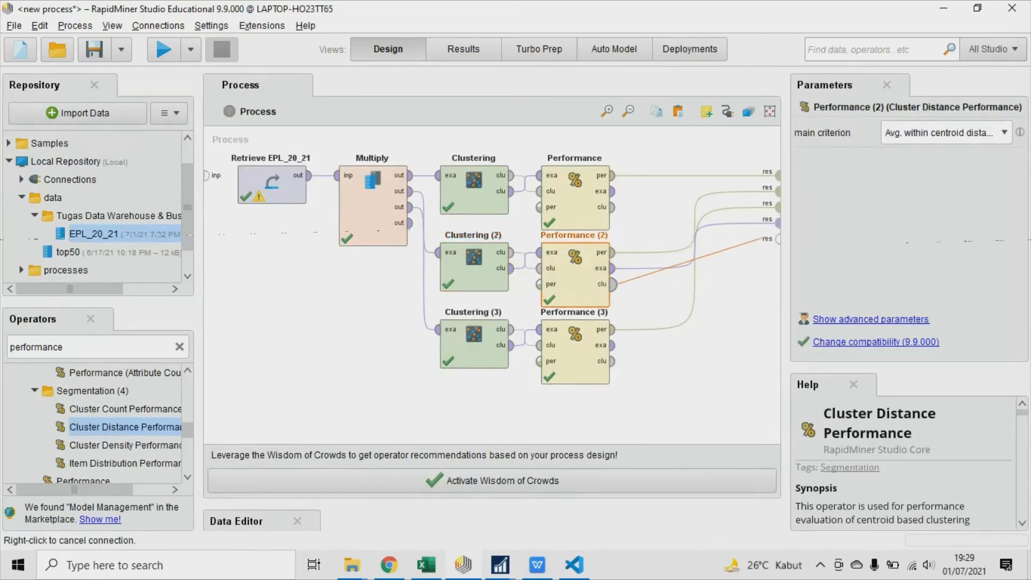
click(776, 238)
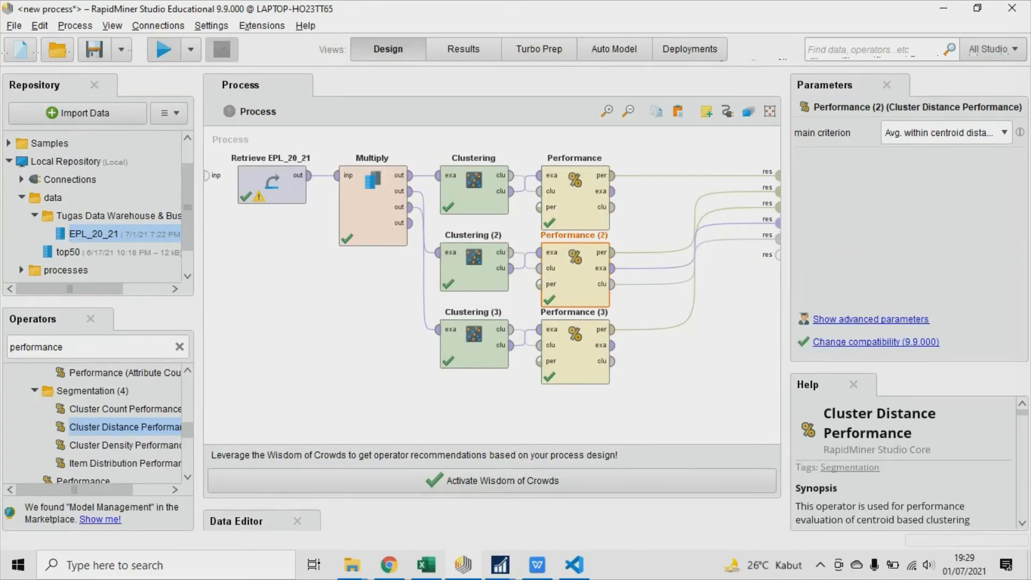
Run the process and examine the centroid table and plot of the Clustering (2) cluster model.
click(163, 49)
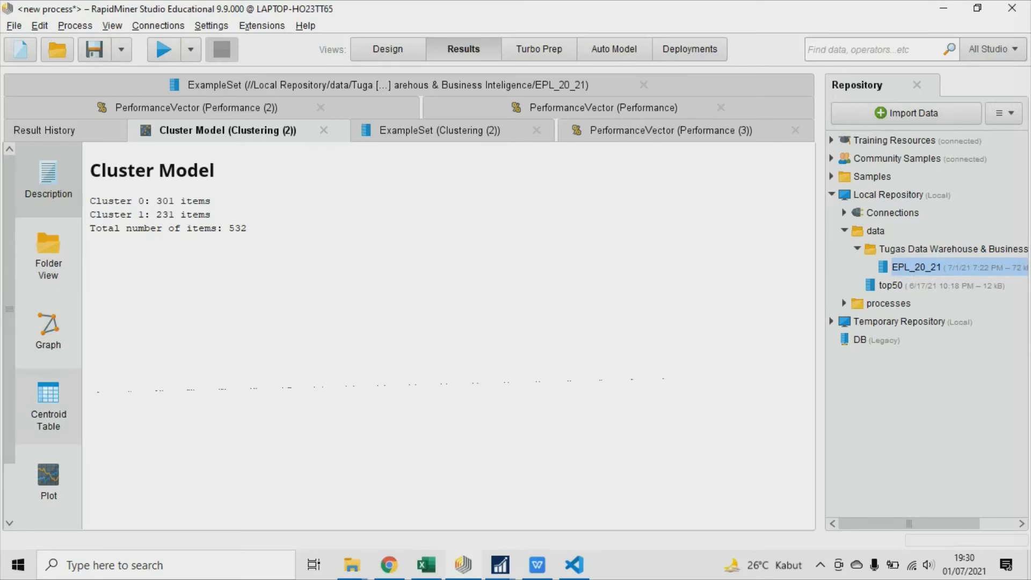
click(48, 408)
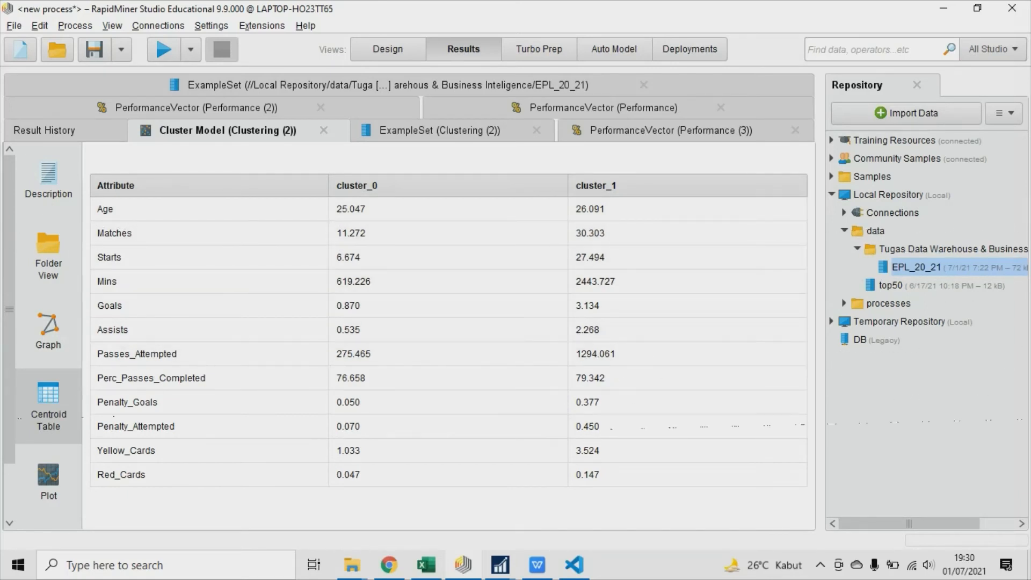
click(49, 481)
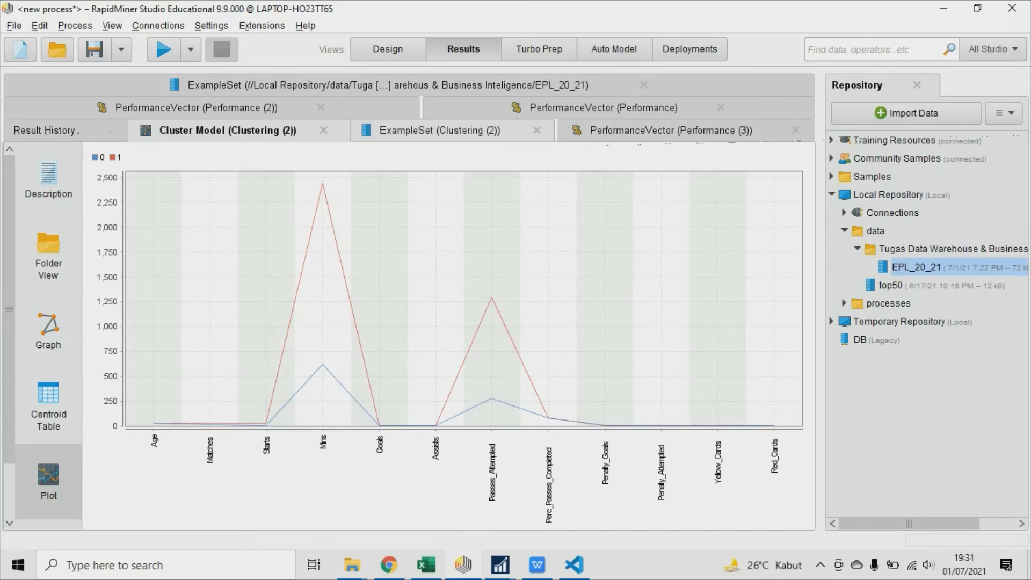
Examine the Clustering (2) example set's bell curve coloured by cluster, with Mins and Passes_Attempted in turn as the value column.
click(440, 131)
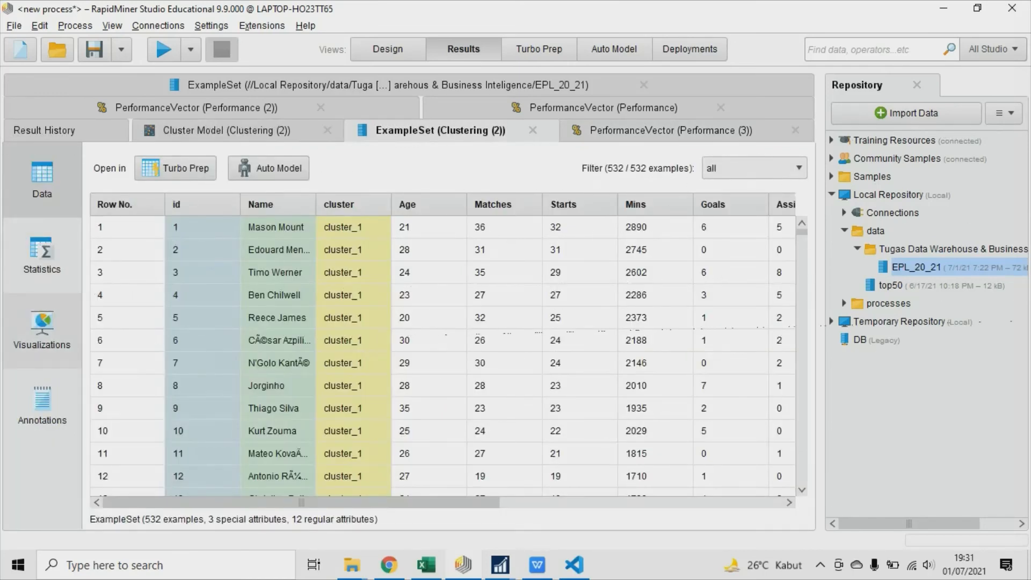
click(42, 329)
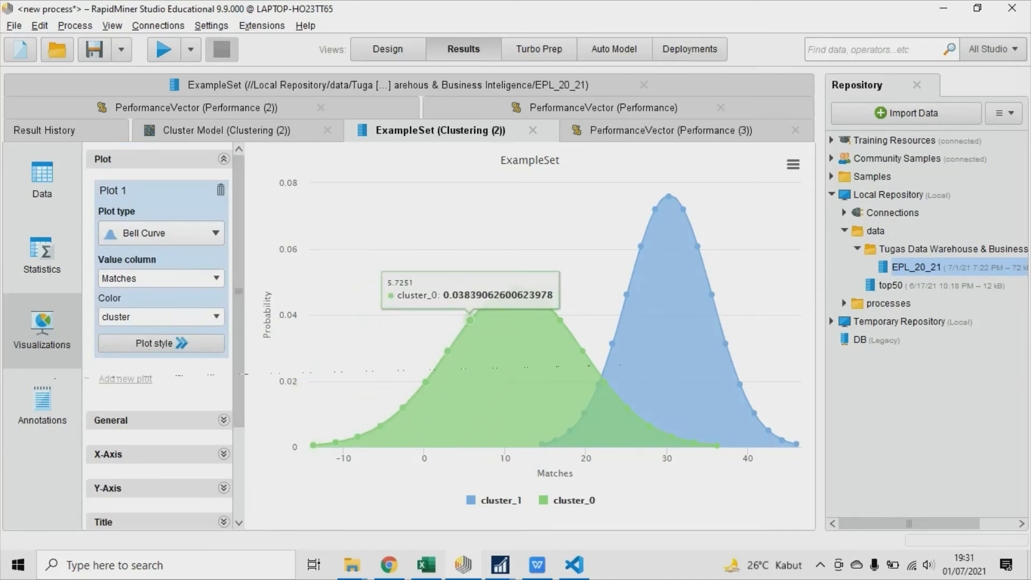
click(101, 278)
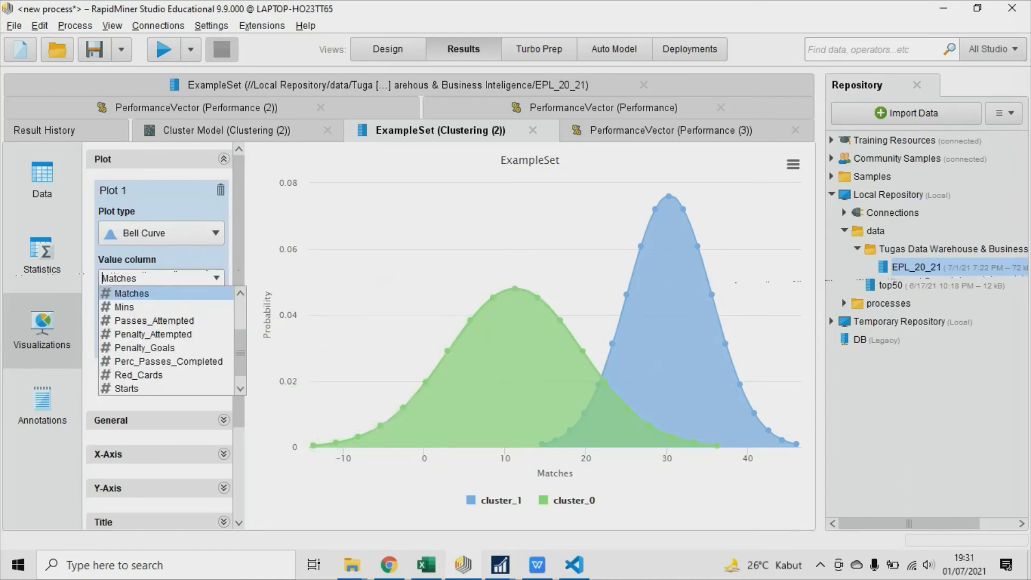
click(124, 307)
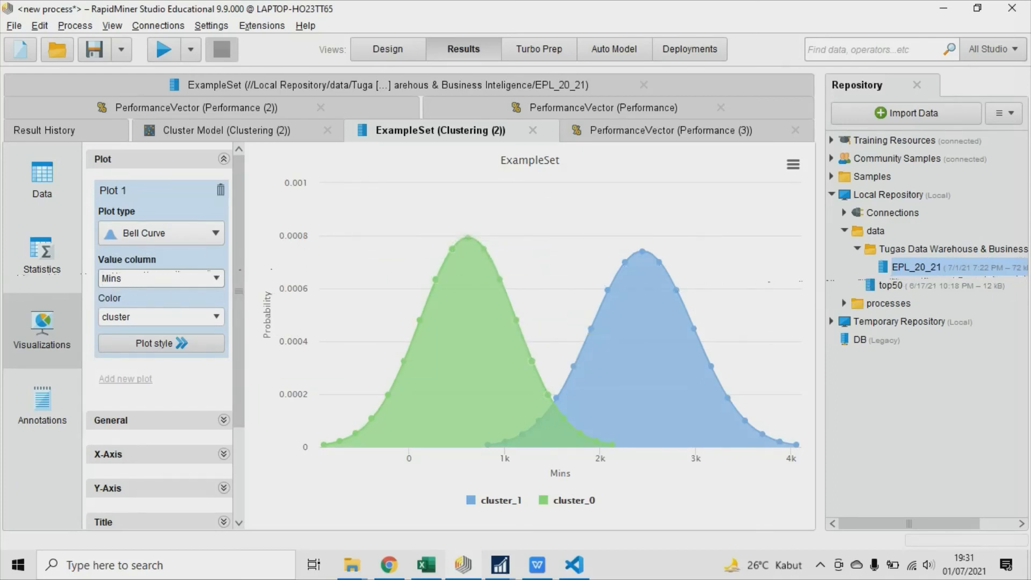
click(177, 278)
click(154, 320)
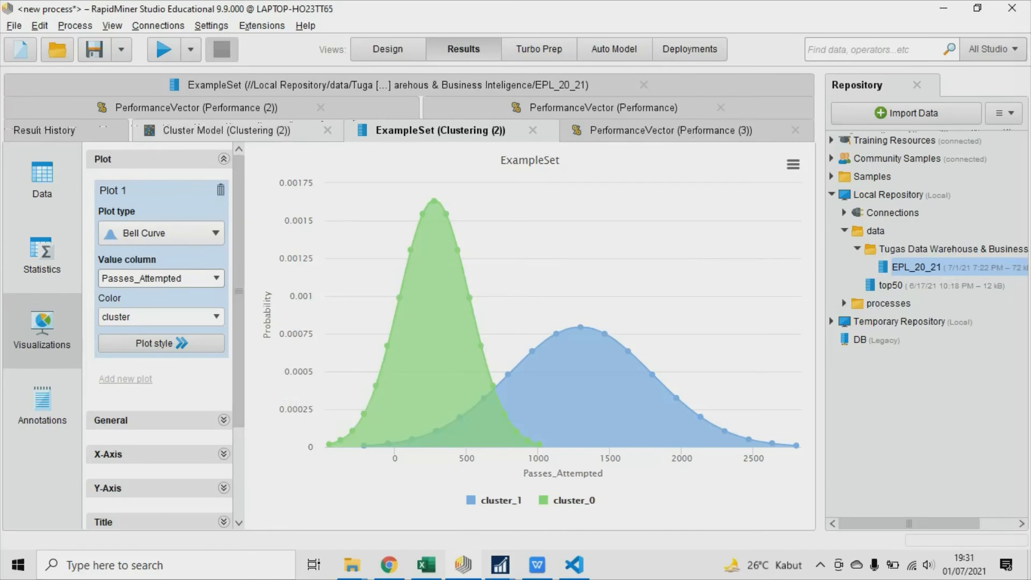
Preview the Graph and Simple Charts views for image export from the Clustering (2) cluster model, and choose the Results view.
click(226, 130)
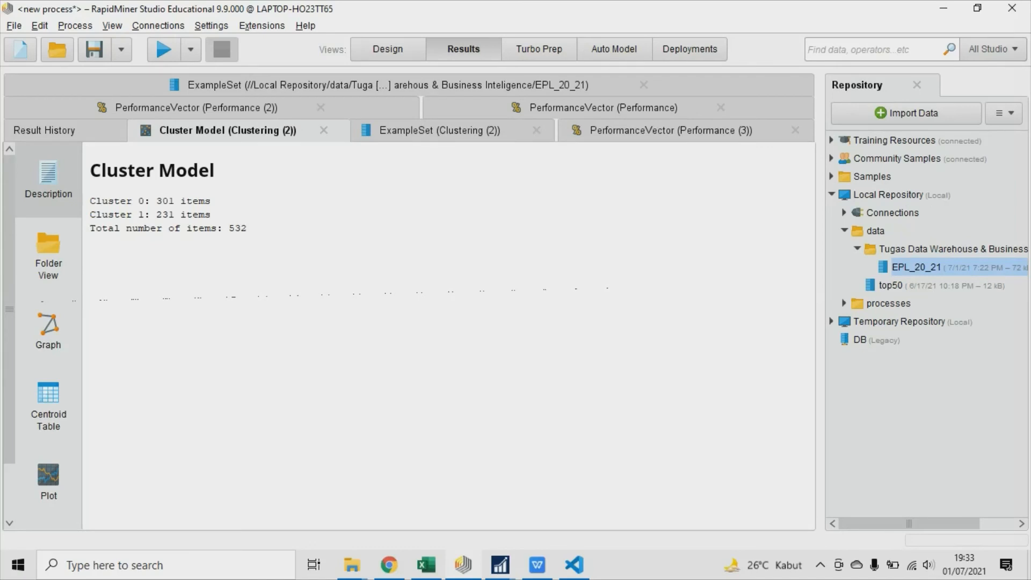
click(14, 26)
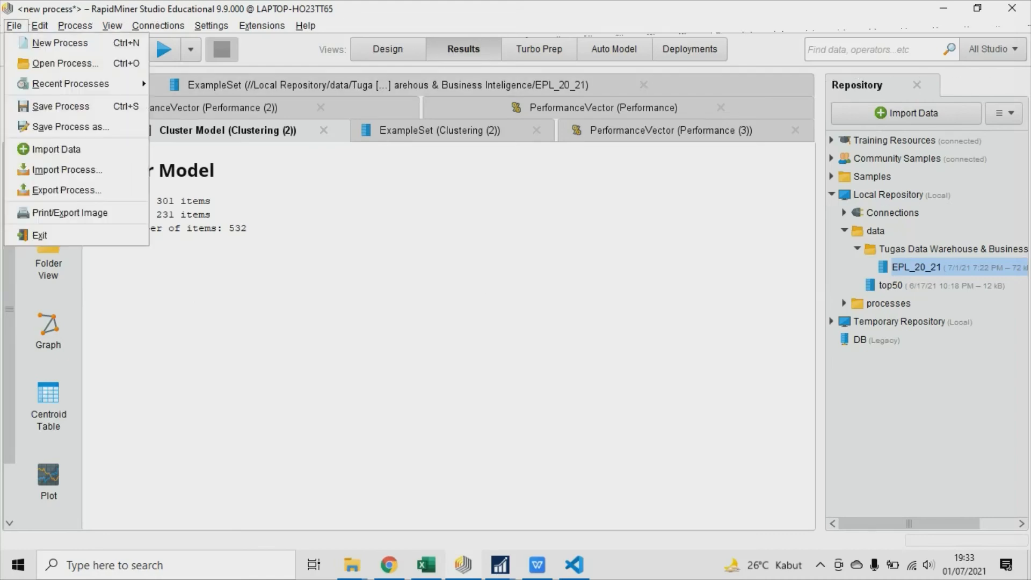
click(70, 213)
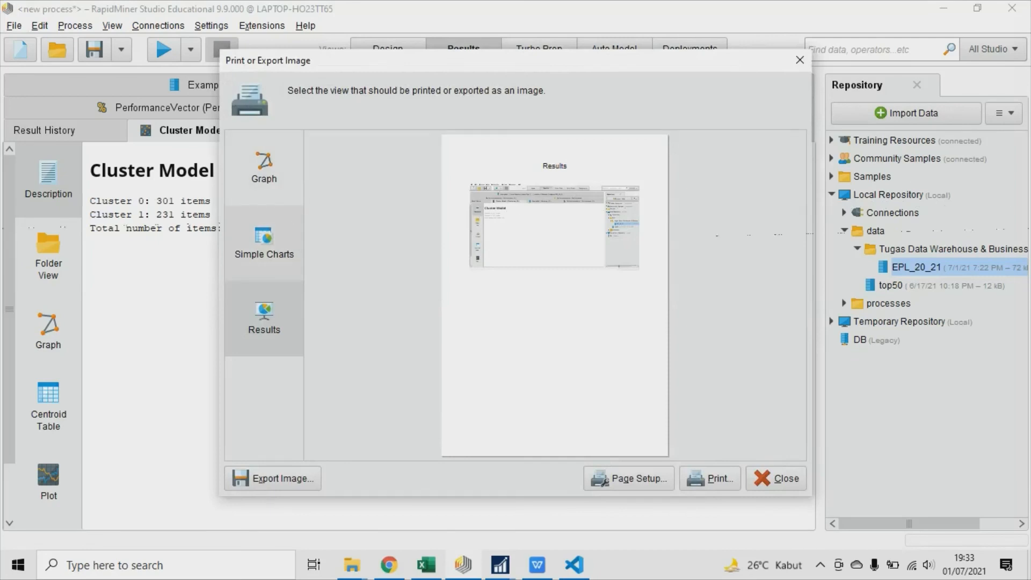
click(263, 244)
click(263, 168)
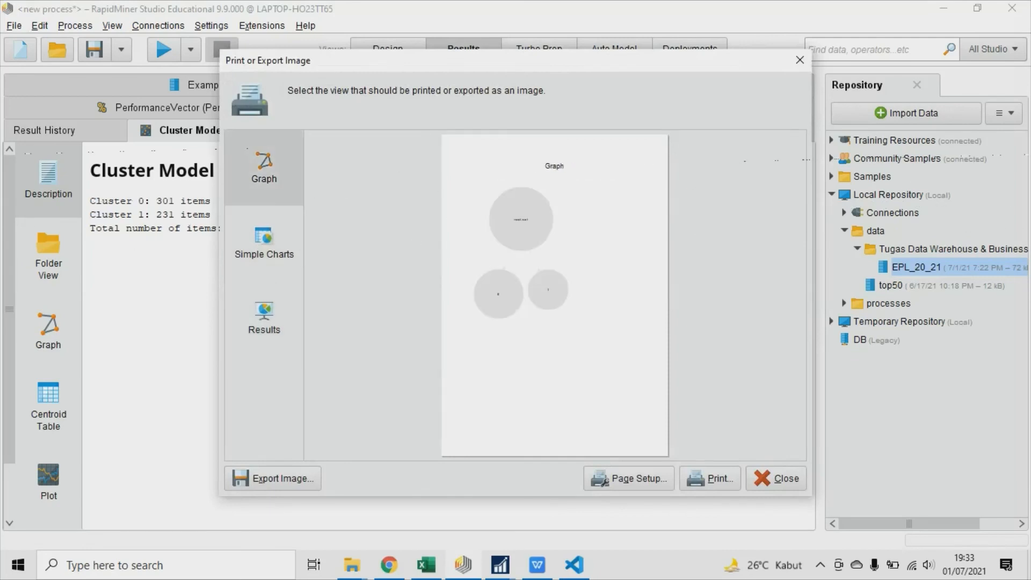
click(264, 244)
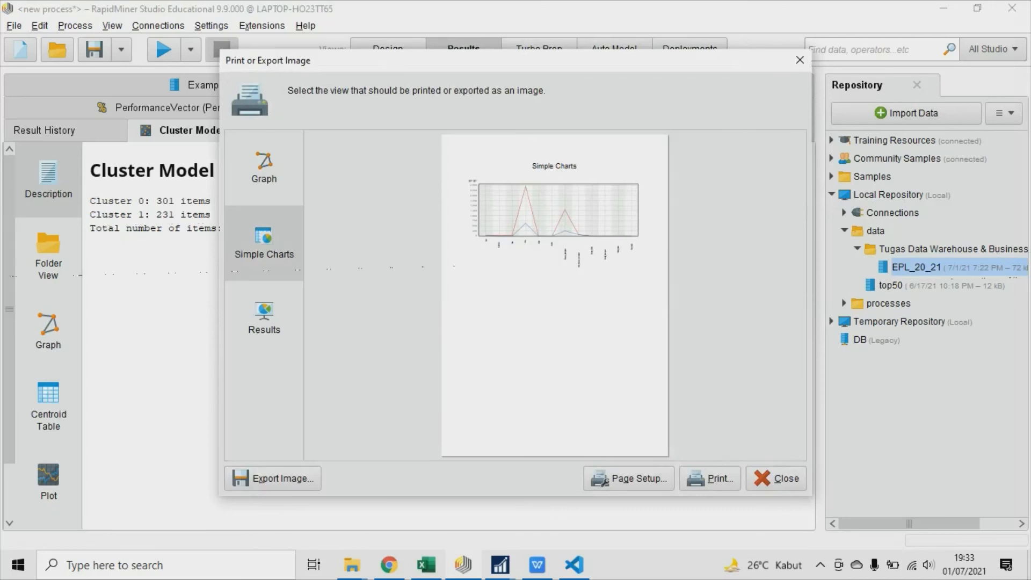
click(263, 319)
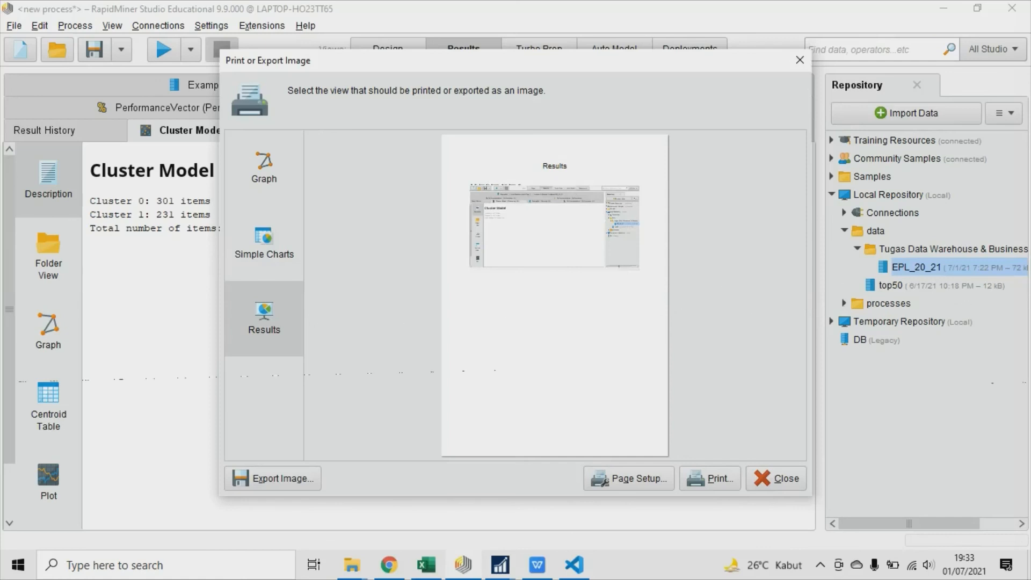
Start exporting the Results view as an image and choose the Data Warehouse & Business Intelligence folder under Nusa Mandiri on drive D:.
click(272, 478)
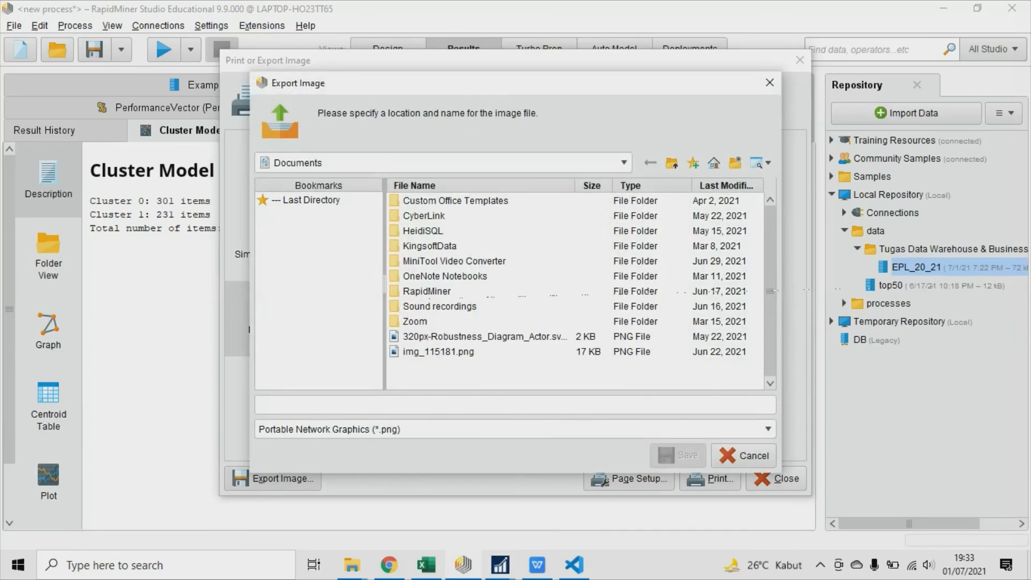
click(624, 162)
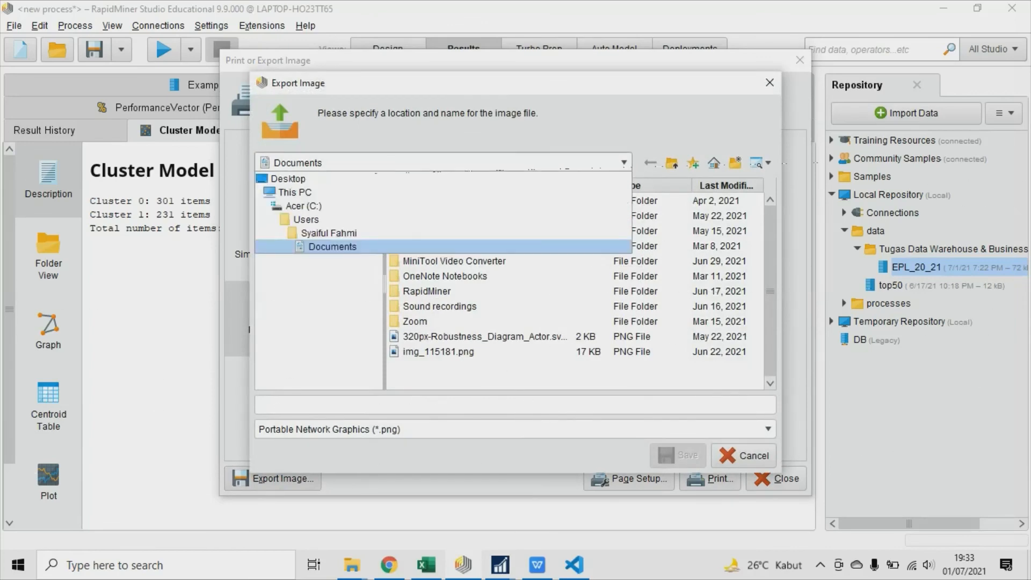
click(304, 206)
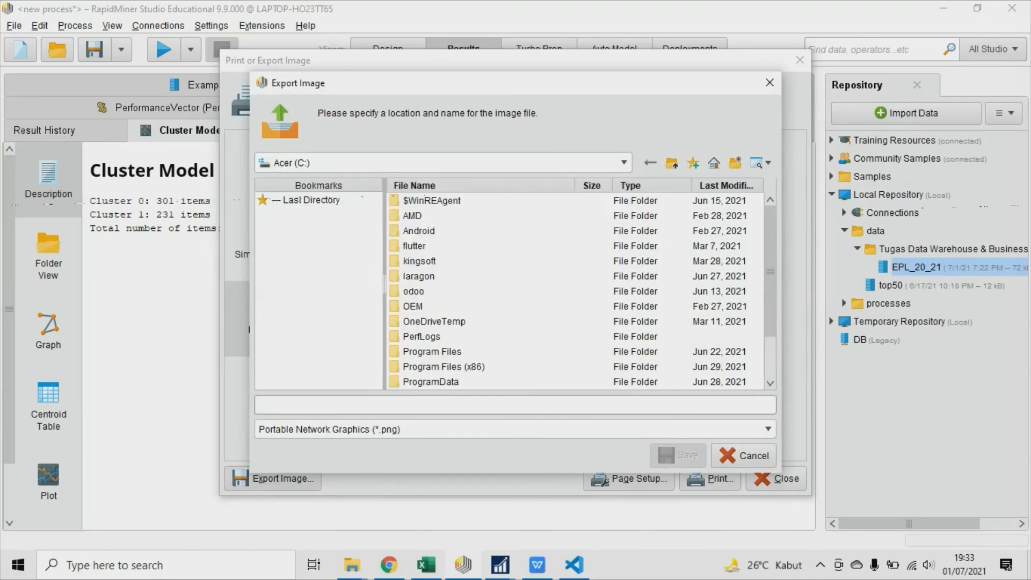
click(624, 163)
click(295, 192)
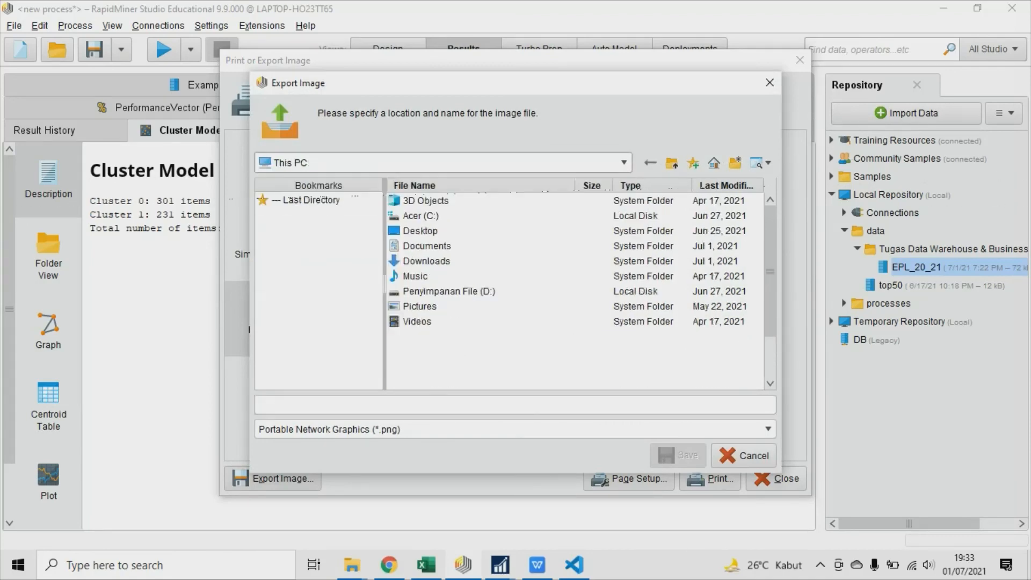
double_click(448, 292)
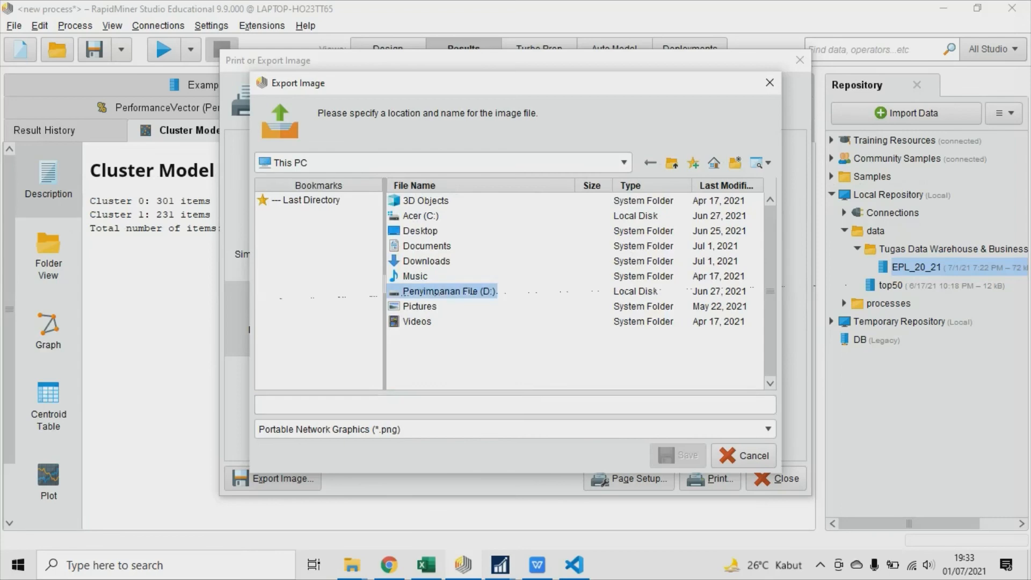
scroll(574, 290, down, 1)
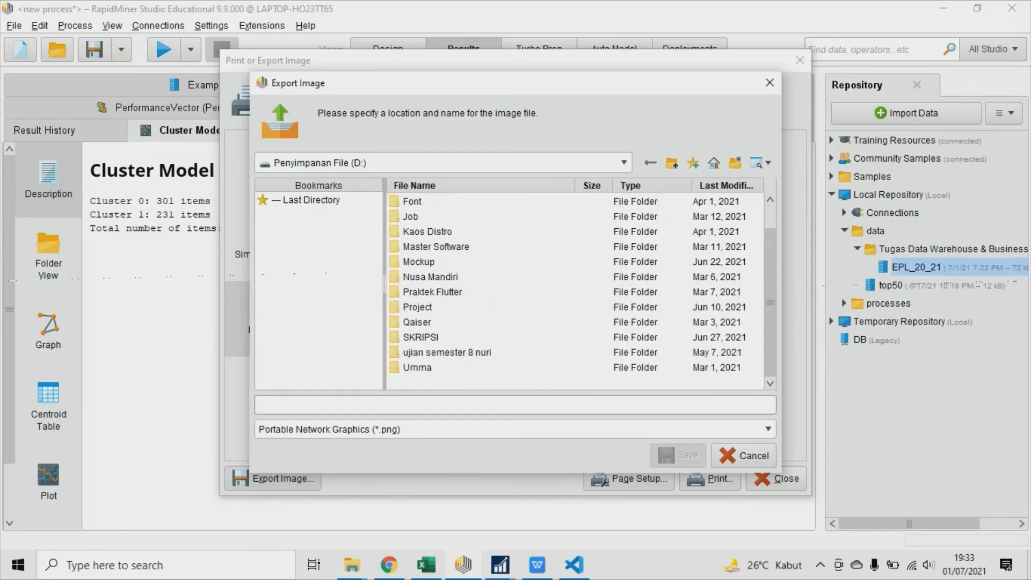
double_click(432, 277)
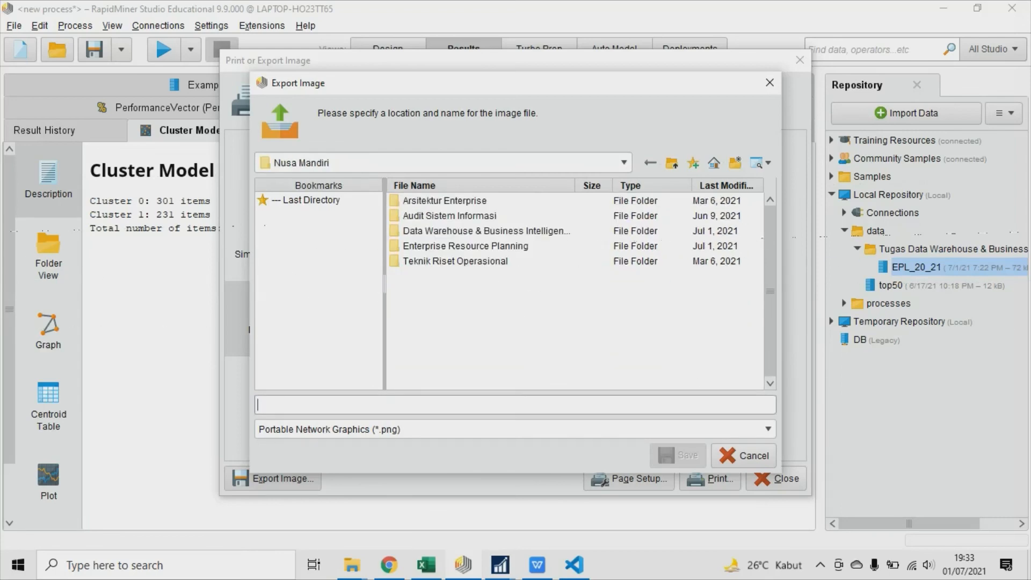
double_click(486, 231)
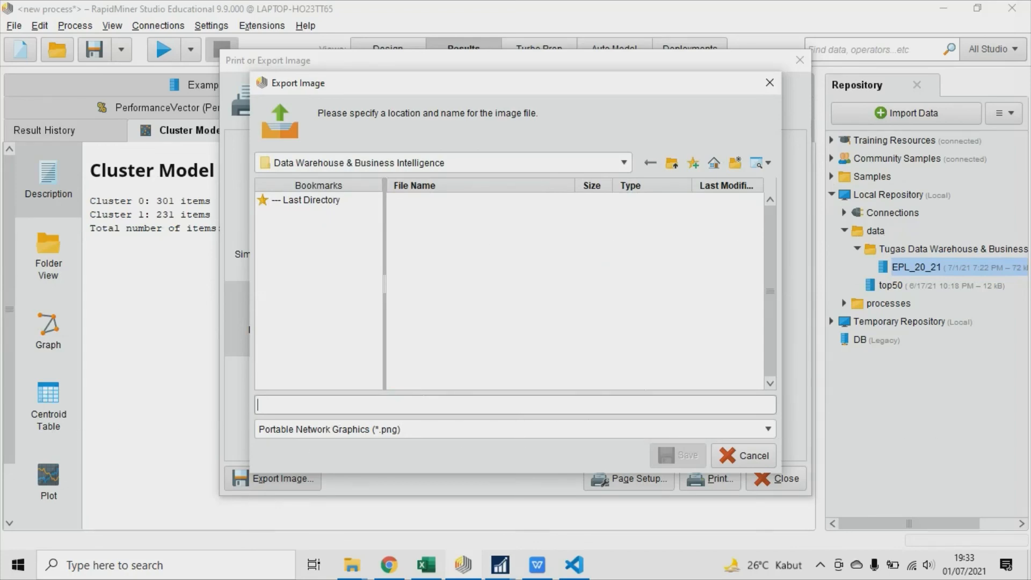
Name the exported PNG image "Cluster EPL" and save it.
text(Cluster)
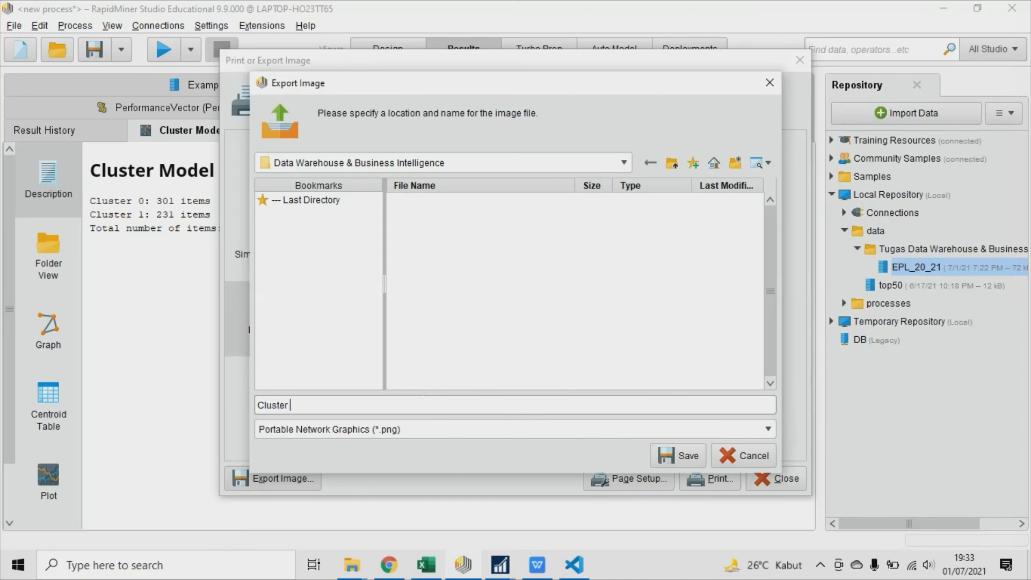
text( EPL)
key(Return)
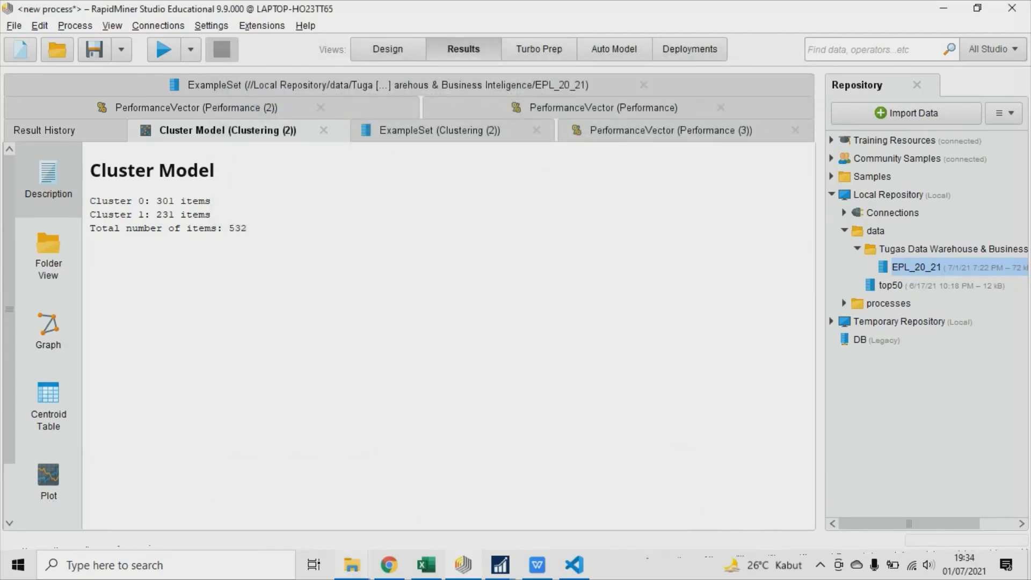
Switch to the Data Warehouse & Business Intelligence folder in File Explorer and open the Cluster EPL image to check the export.
click(351, 565)
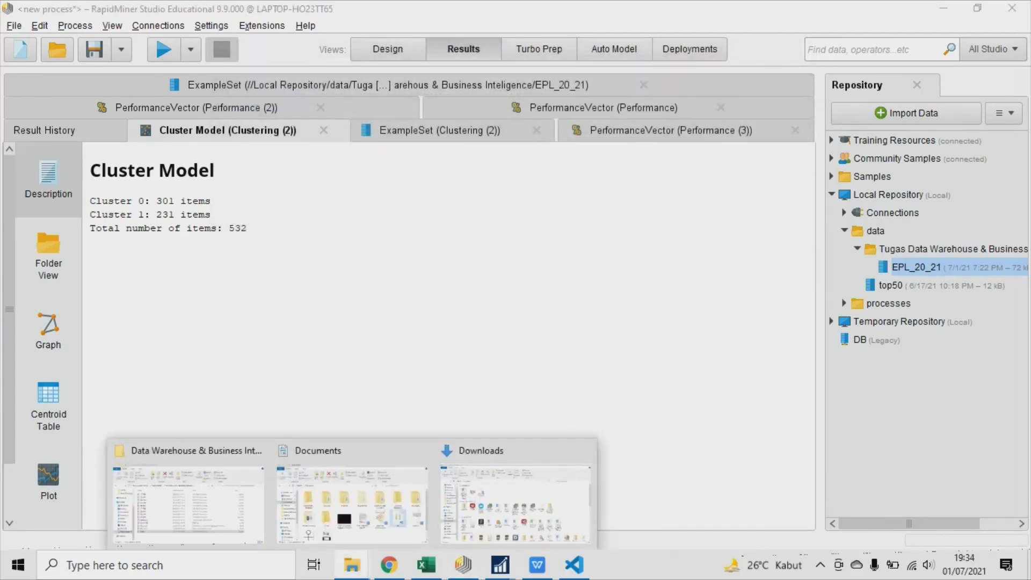
click(188, 494)
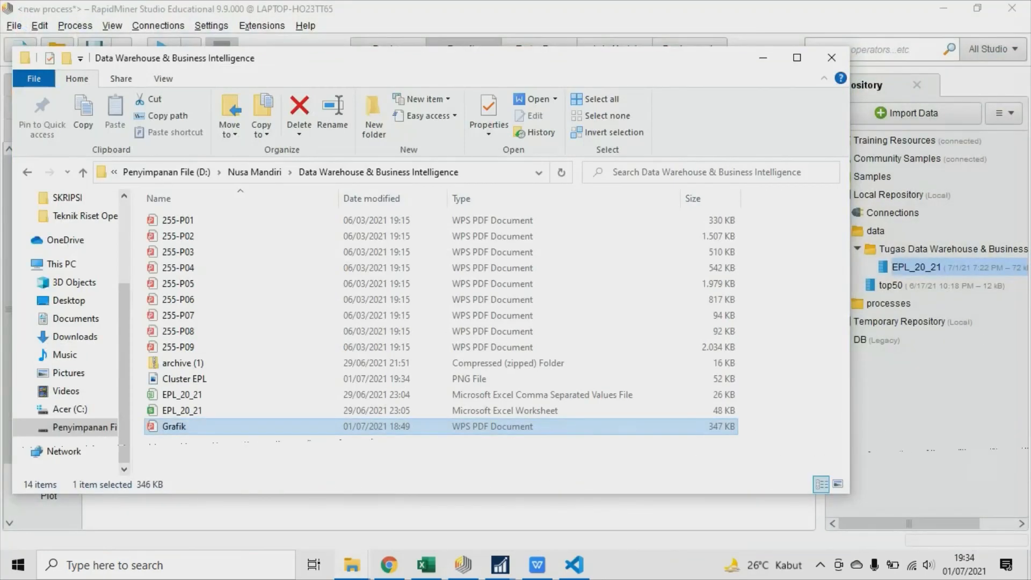
right_click(212, 456)
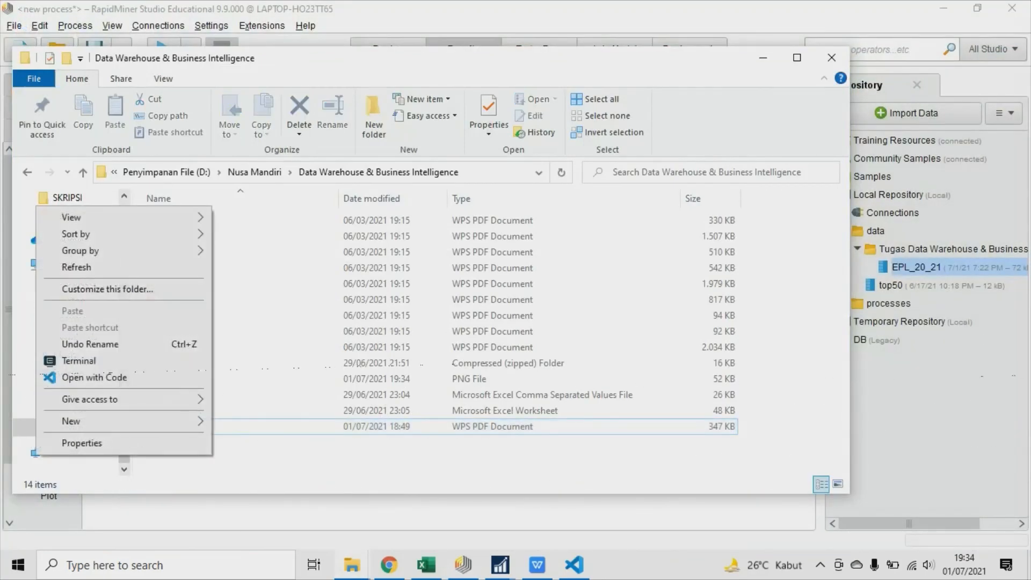
click(242, 379)
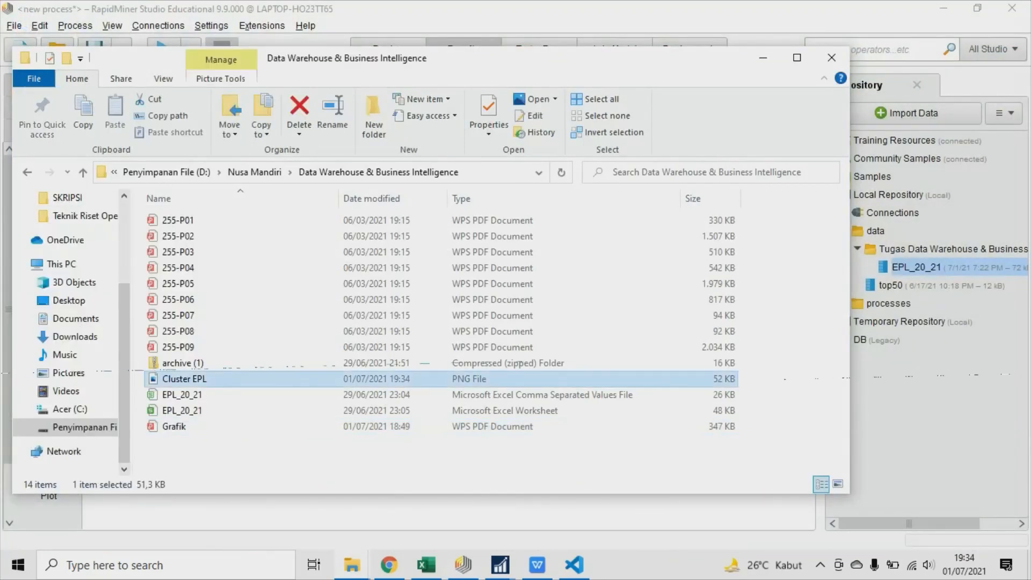
double_click(242, 379)
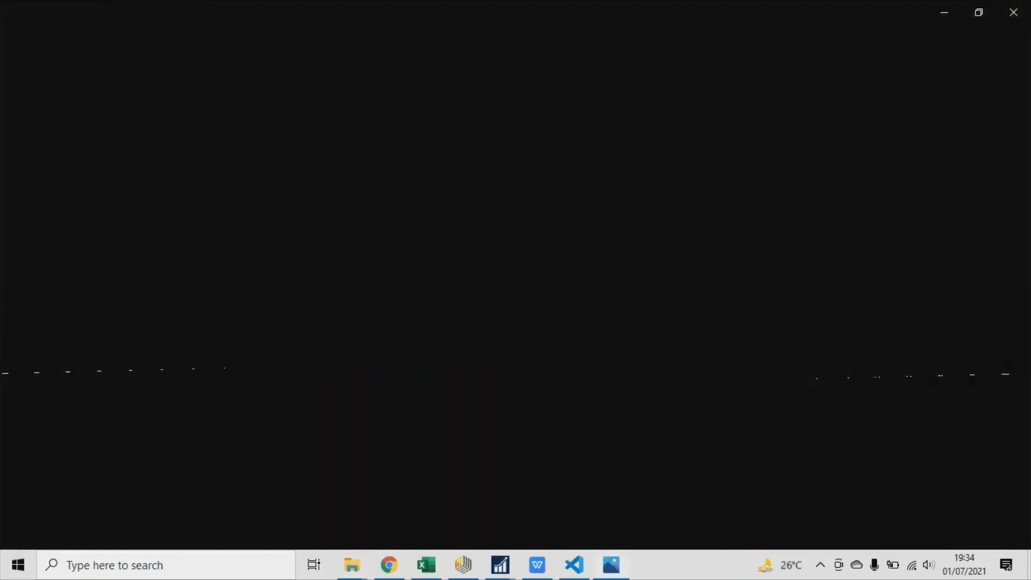